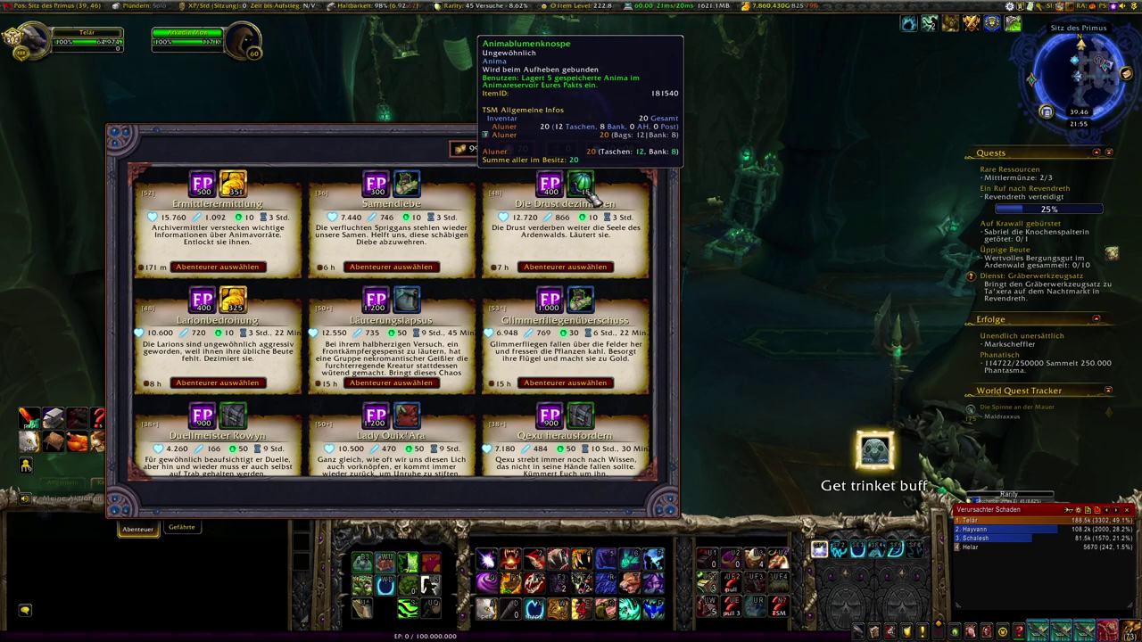
# - Look through the available and running adventure missions down to the last one, with a brief glance at the anima.xlsx spreadsheet
pyautogui.scroll(-5, 262, 326)
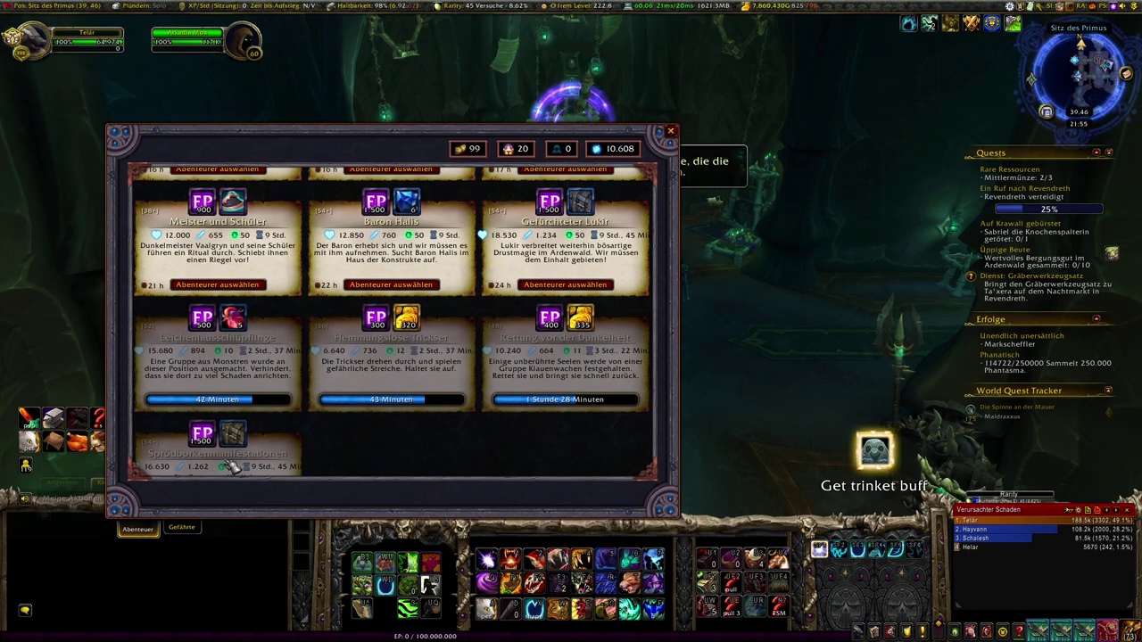
pyautogui.scroll(-2, 332, 348)
pyautogui.scroll(2, 332, 348)
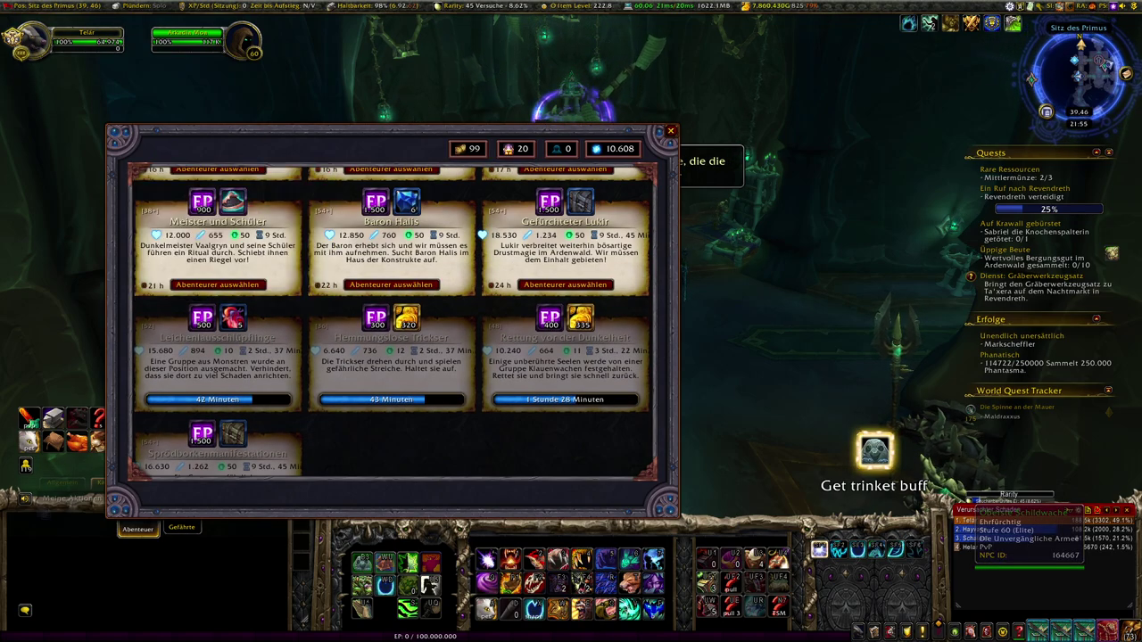
pyautogui.hotkey('alt', 'Tab')
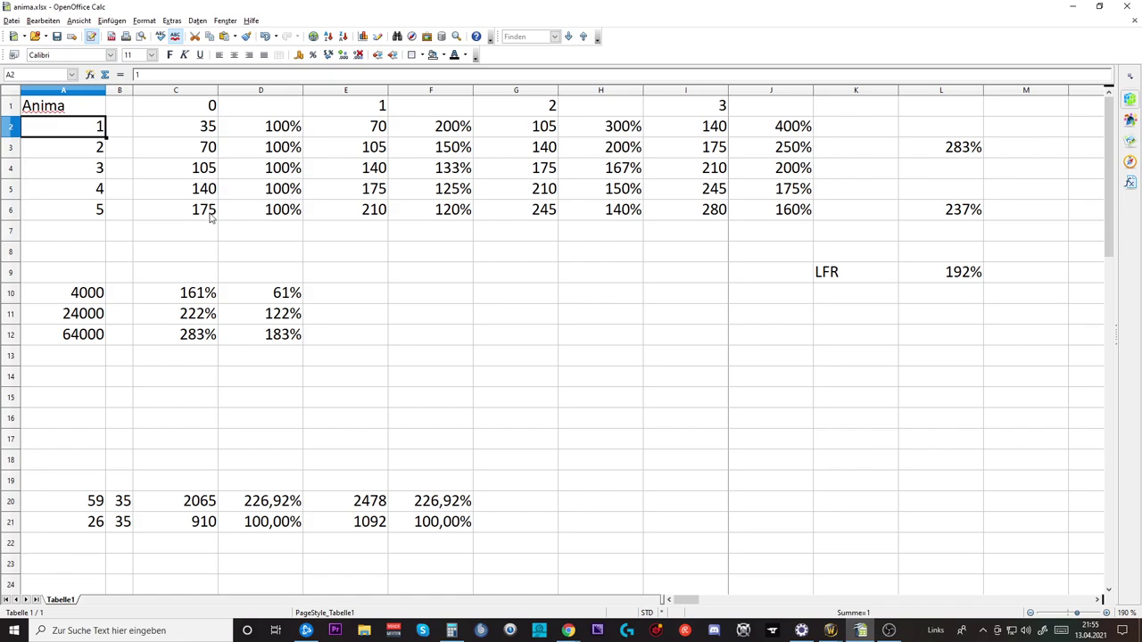
pyautogui.click(1070, 7)
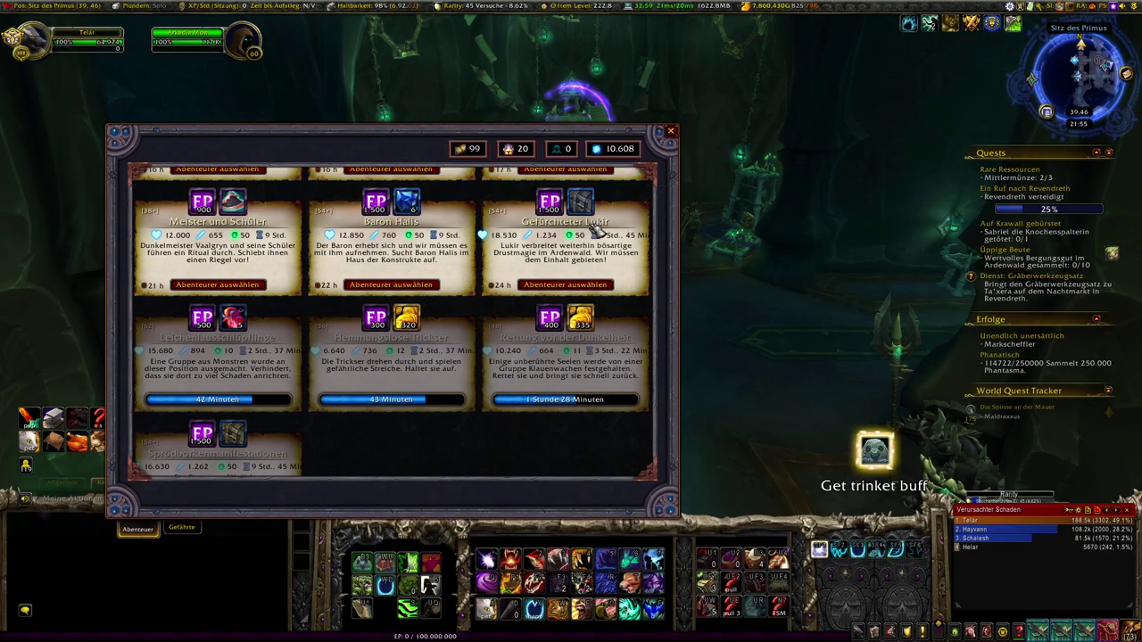
# - Inspect the anima rewards of the missions "Die Drust dezimieren" and "Leichenausschlüpflinge" in the adventure list
pyautogui.scroll(2, 591, 294)
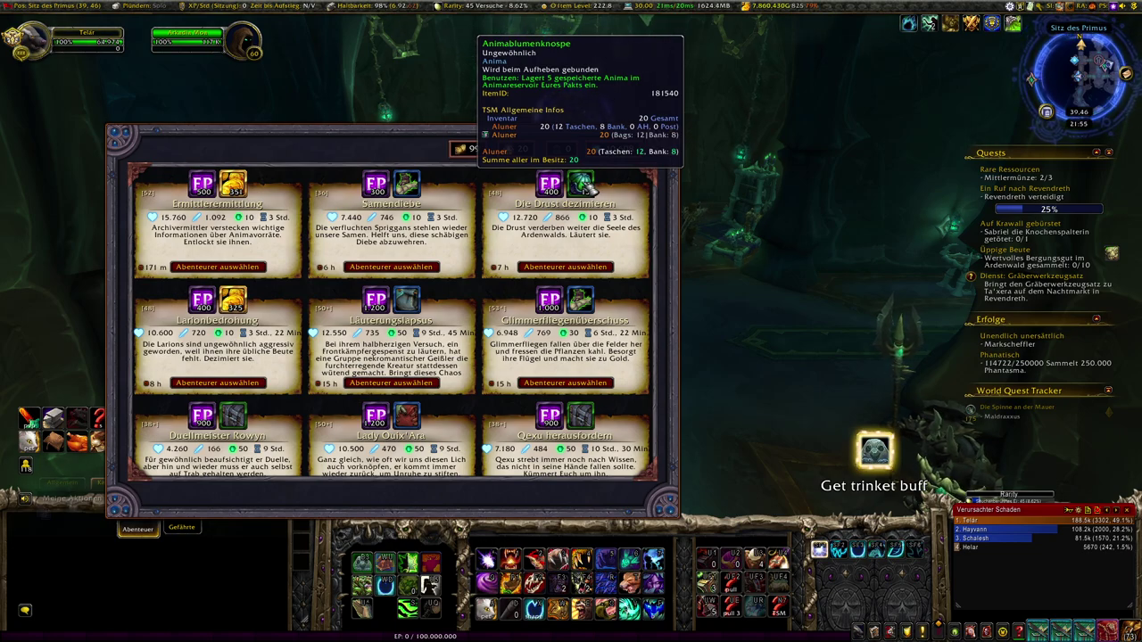
pyautogui.scroll(-5, 511, 309)
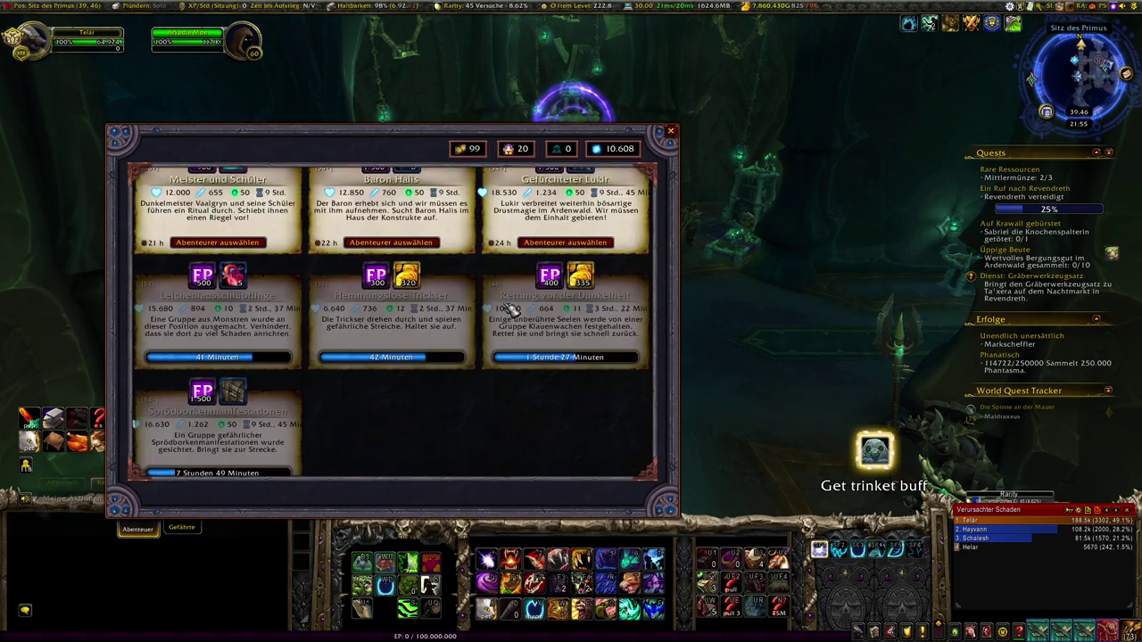
pyautogui.scroll(5, 511, 309)
pyautogui.moveTo(580, 185)
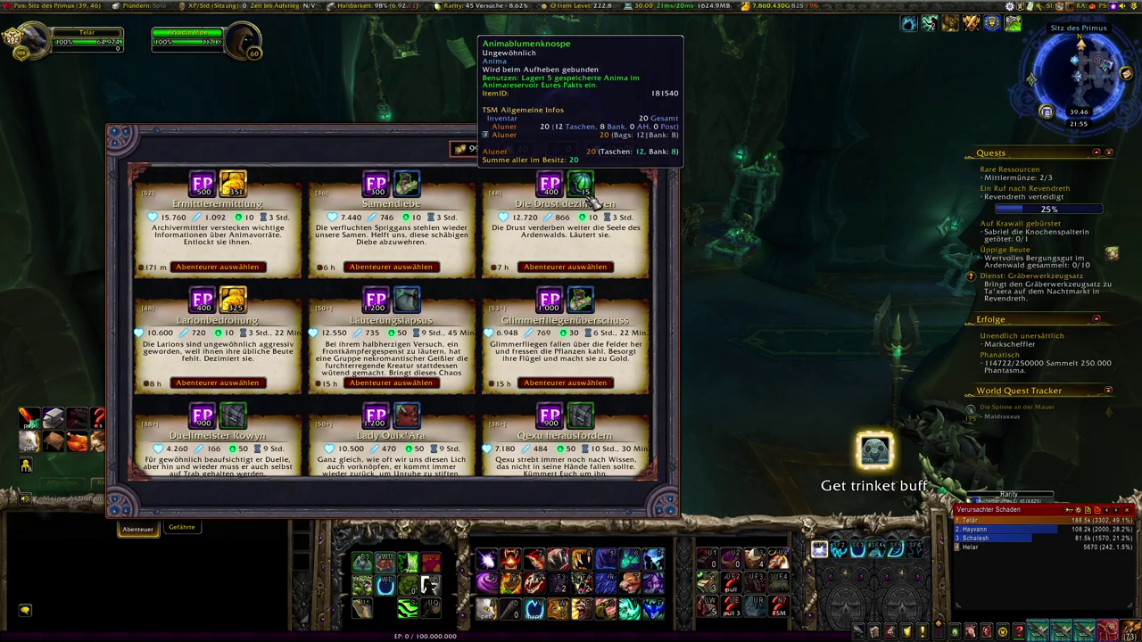
pyautogui.scroll(-5, 463, 331)
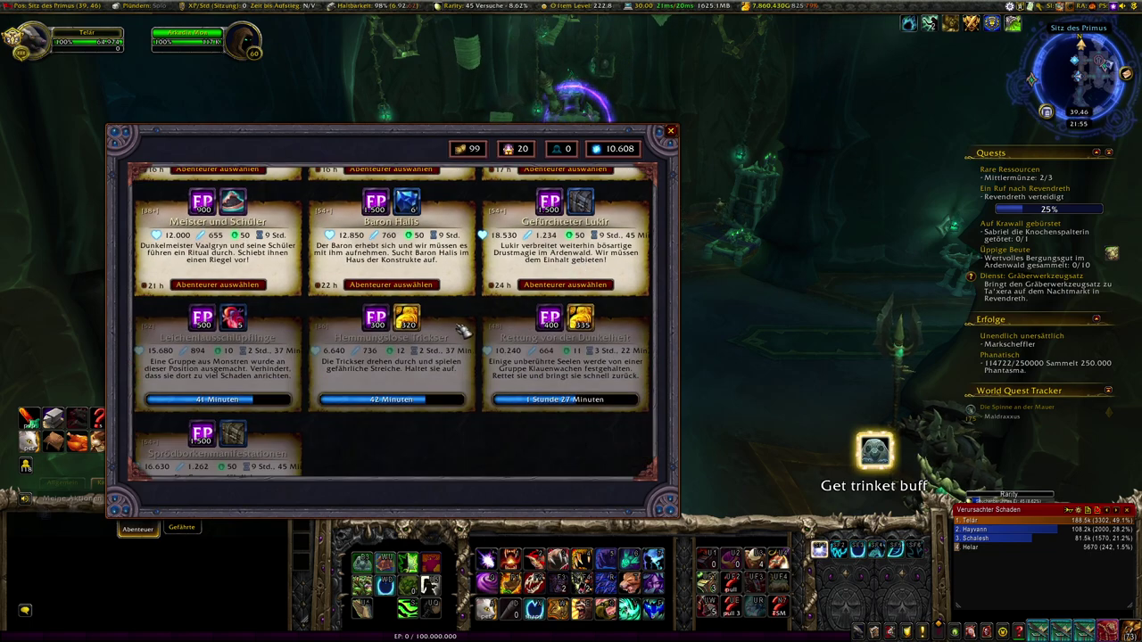
pyautogui.scroll(-2, 429, 329)
pyautogui.scroll(4, 331, 339)
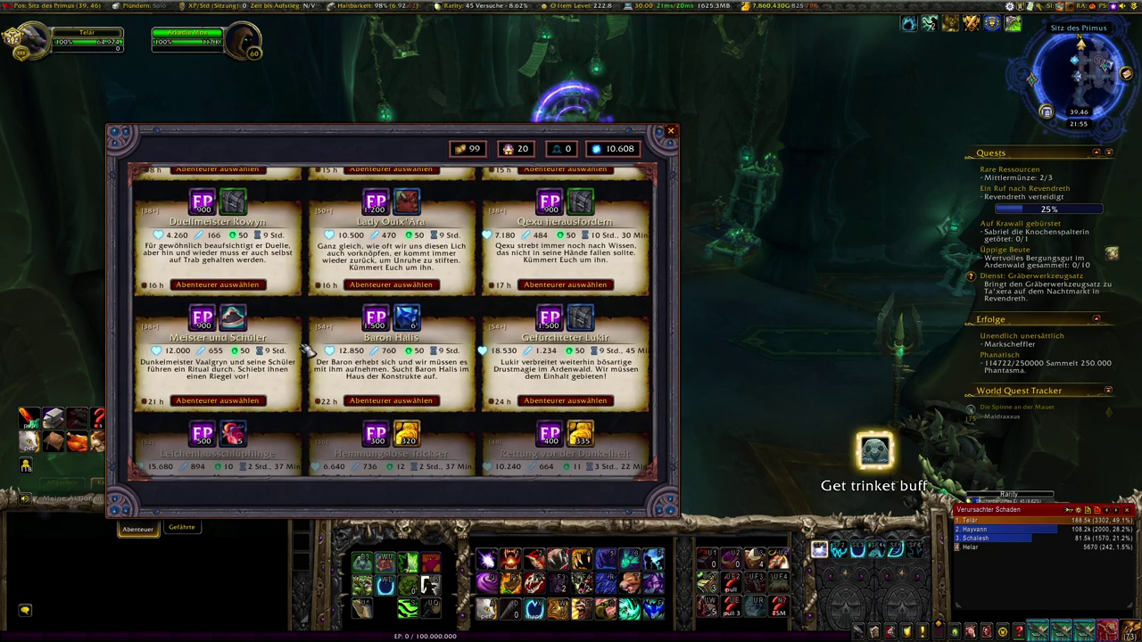
pyautogui.moveTo(234, 435)
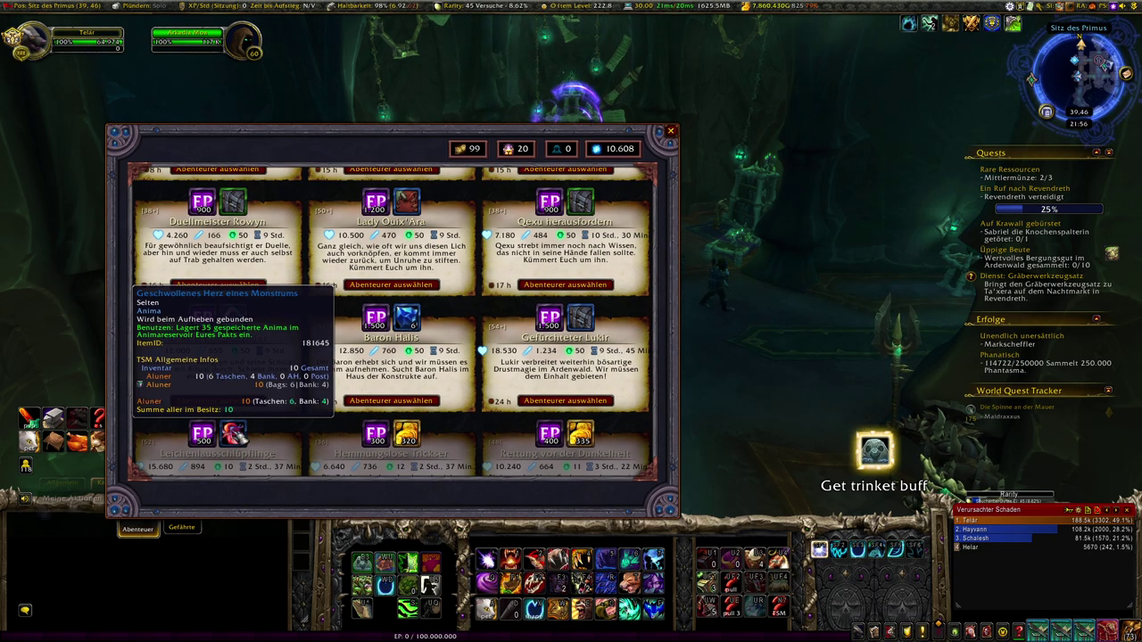
pyautogui.scroll(-1, 234, 436)
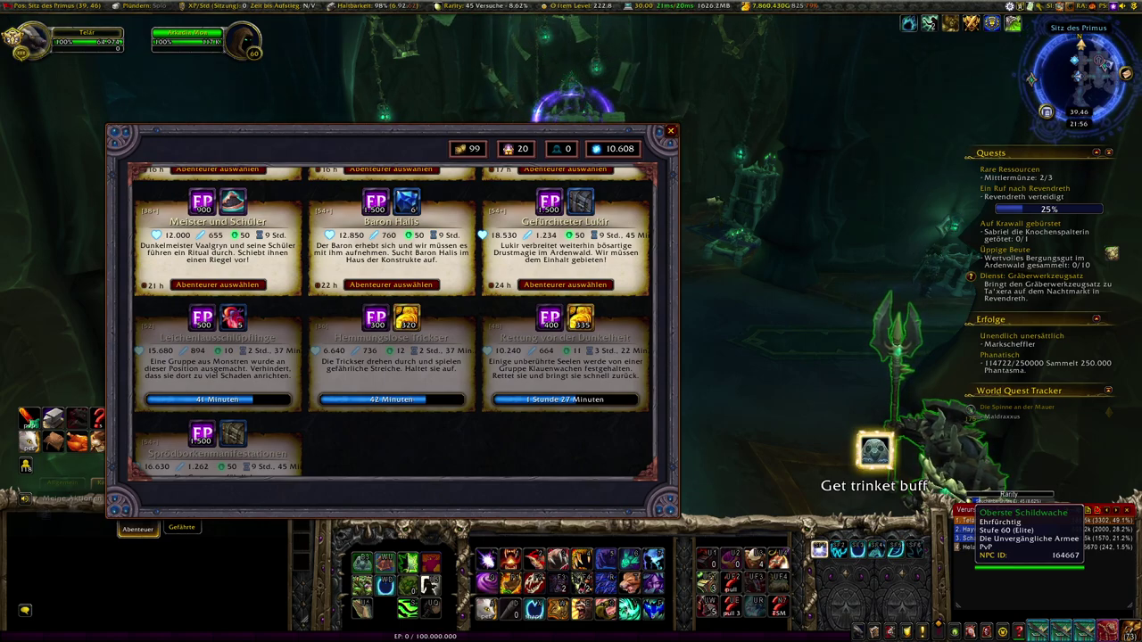
# - Switch to the anima.xlsx spreadsheet in OpenOffice Calc and go through the base anima amounts in column C, rows 2 to 6
pyautogui.hotkey('alt', 'Tab')
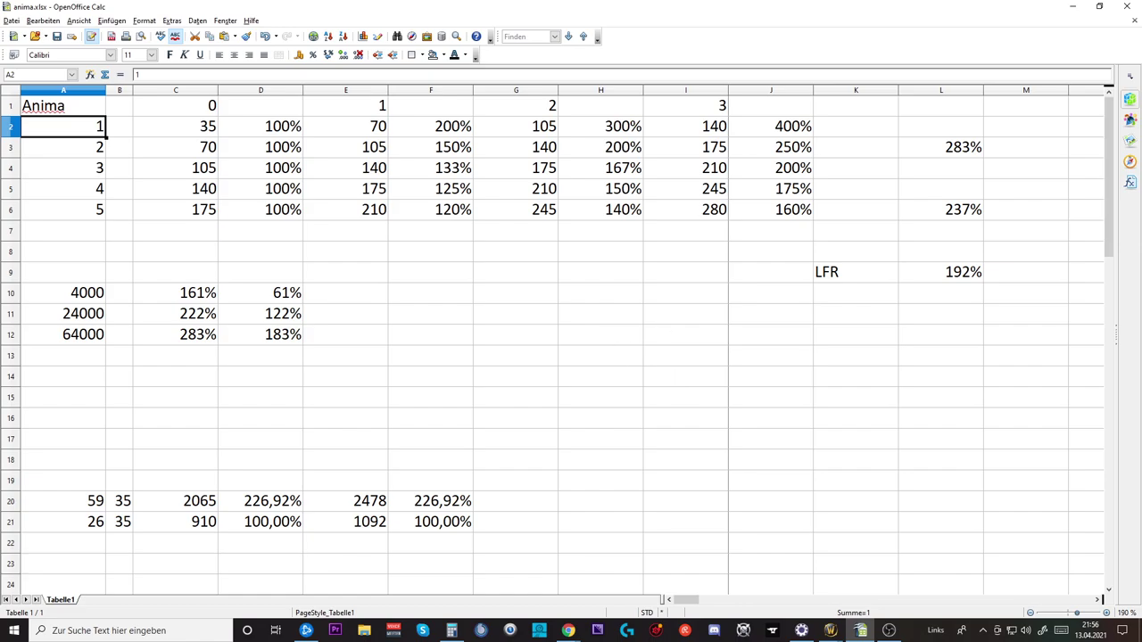
pyautogui.hotkey('alt', 'Tab')
pyautogui.hotkey('alt', 'Tab')
pyautogui.click(212, 130)
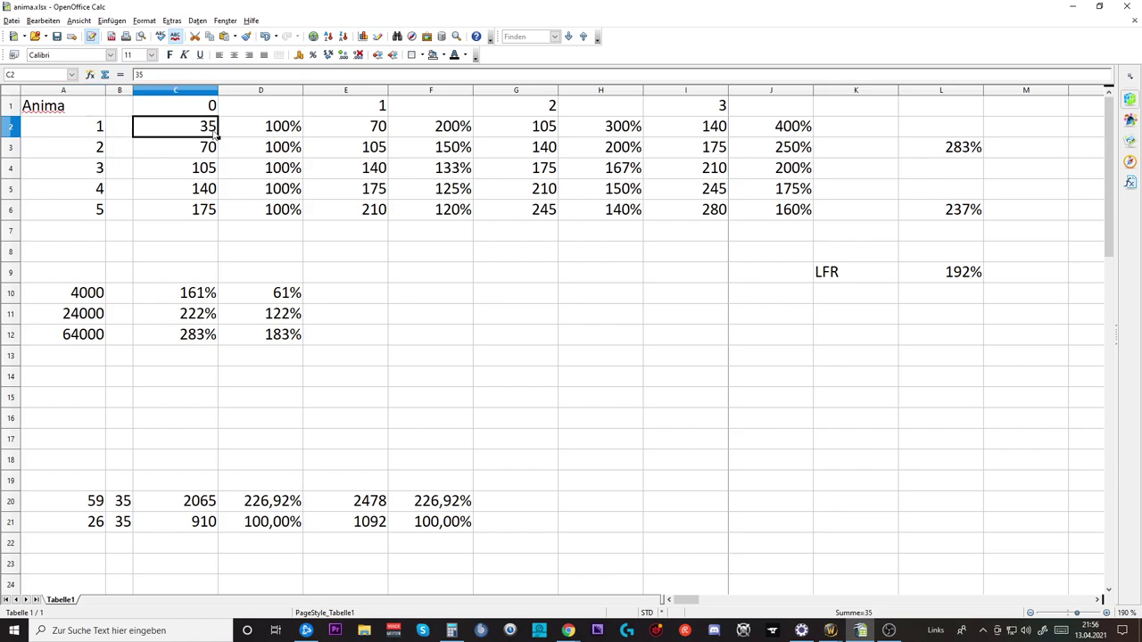
pyautogui.click(214, 150)
pyautogui.click(204, 176)
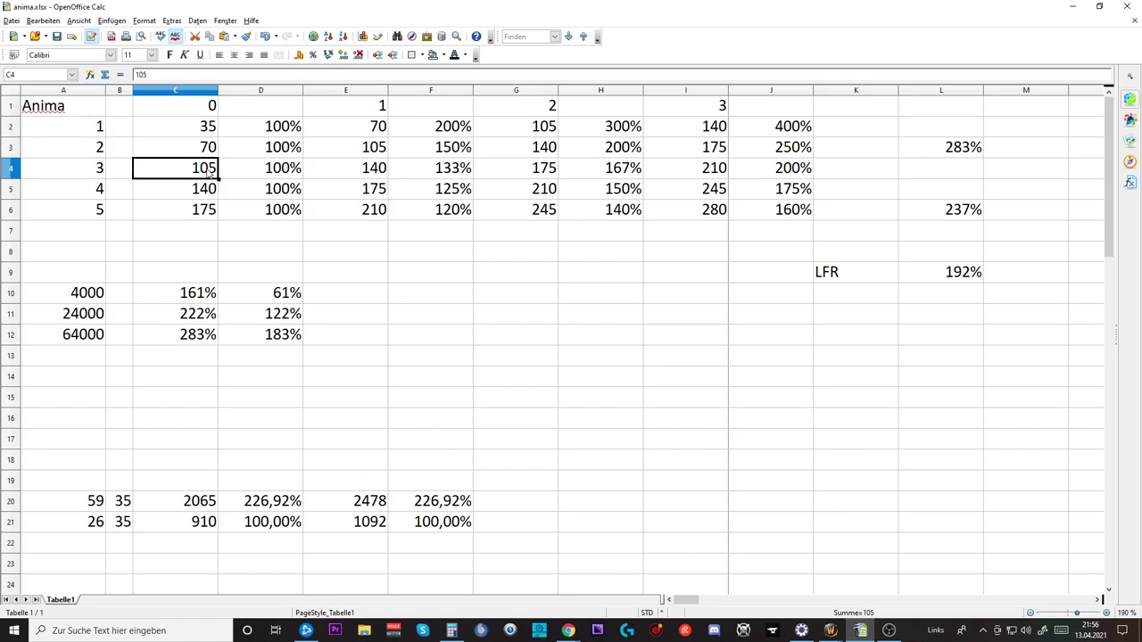
pyautogui.click(205, 218)
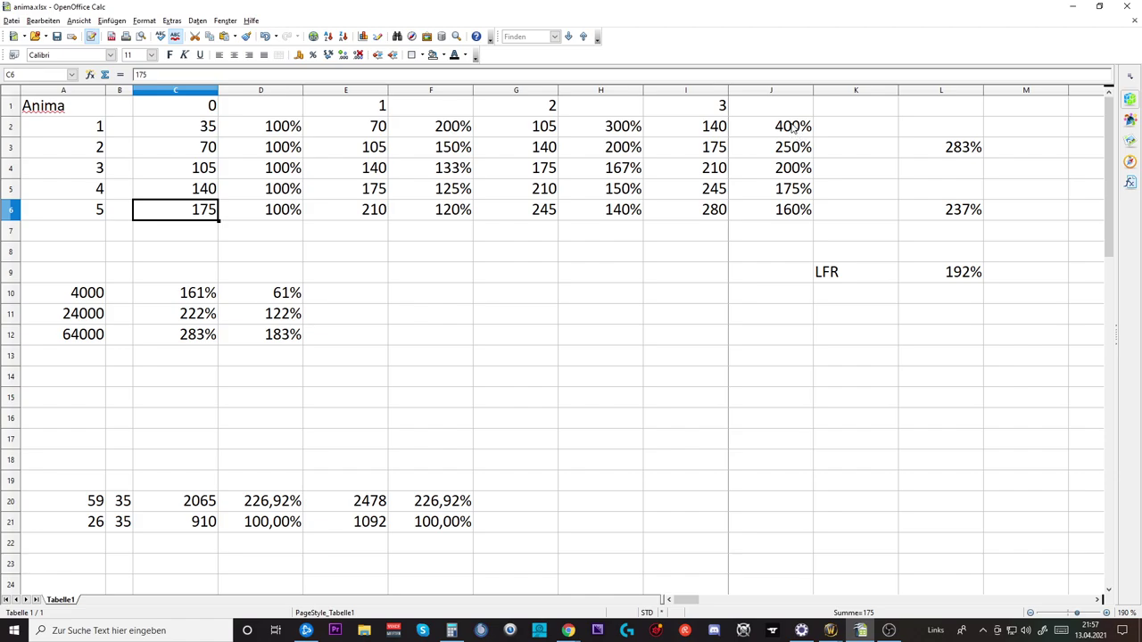
# - Examine the average formulas in L3 and L6 alongside the counts in column A, plus the LFR formula in L9
pyautogui.click(93, 127)
pyautogui.click(92, 149)
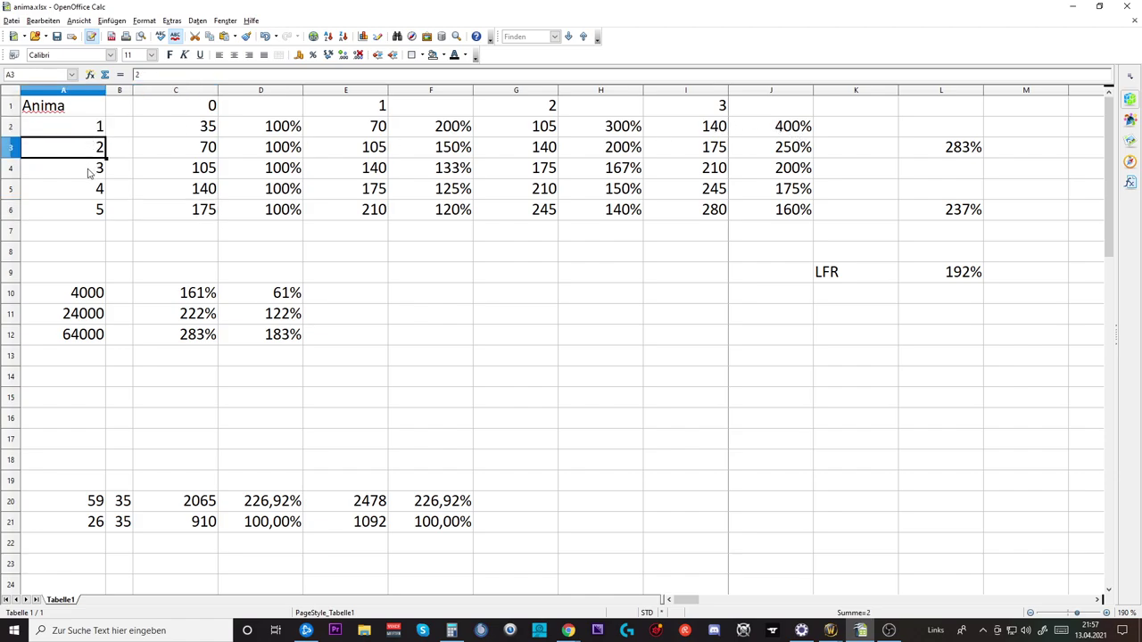
pyautogui.click(970, 153)
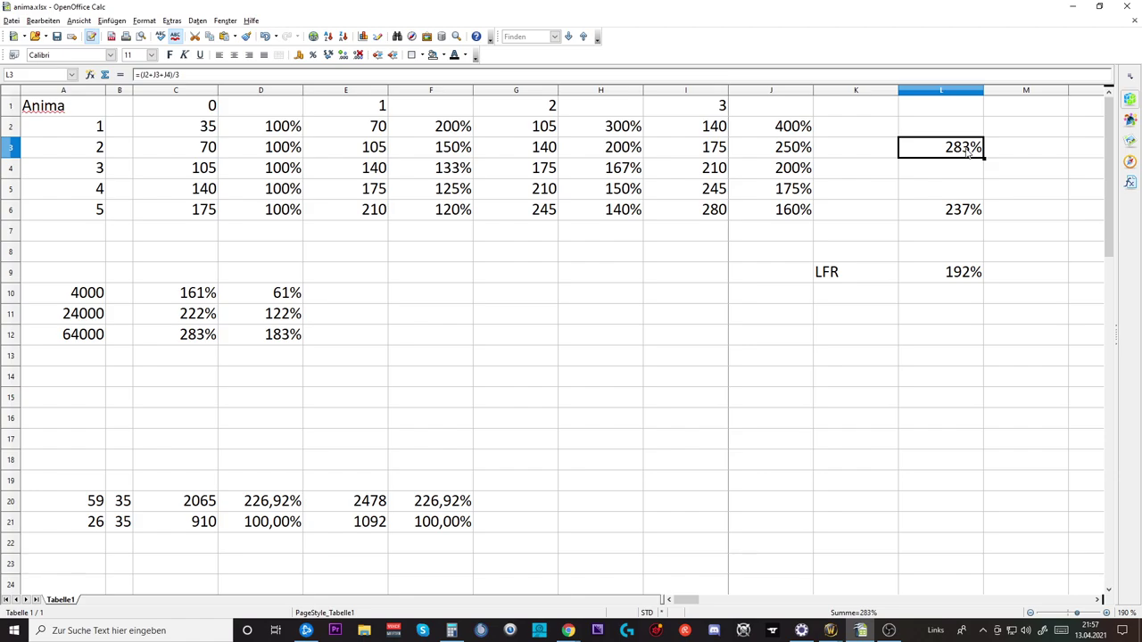
pyautogui.click(933, 212)
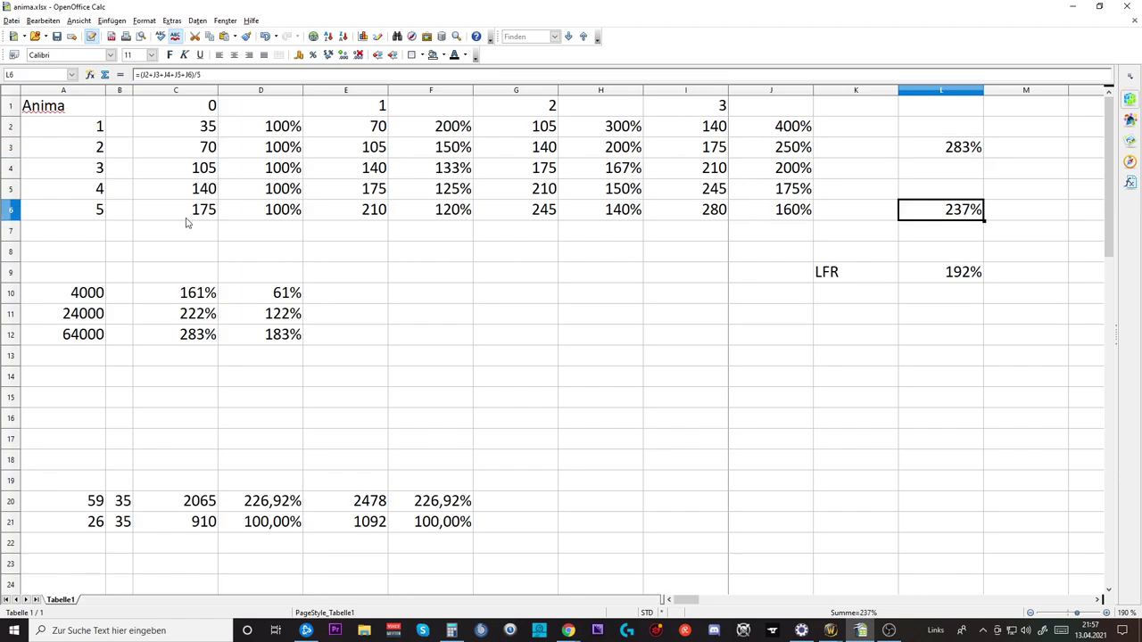
pyautogui.click(99, 192)
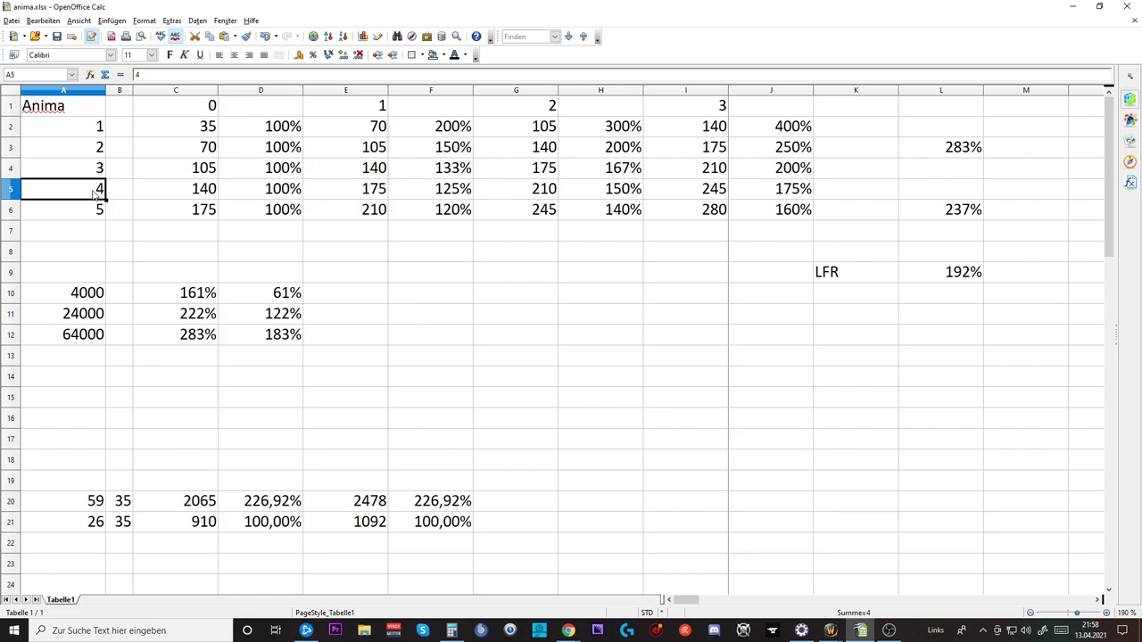
pyautogui.click(967, 212)
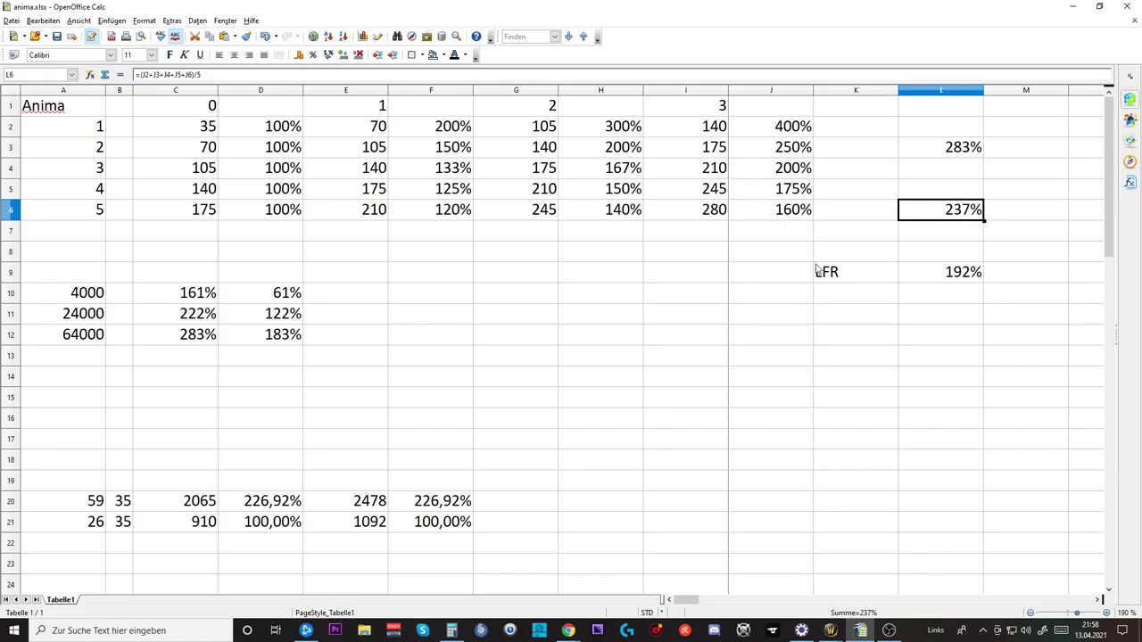
pyautogui.click(865, 281)
pyautogui.click(943, 280)
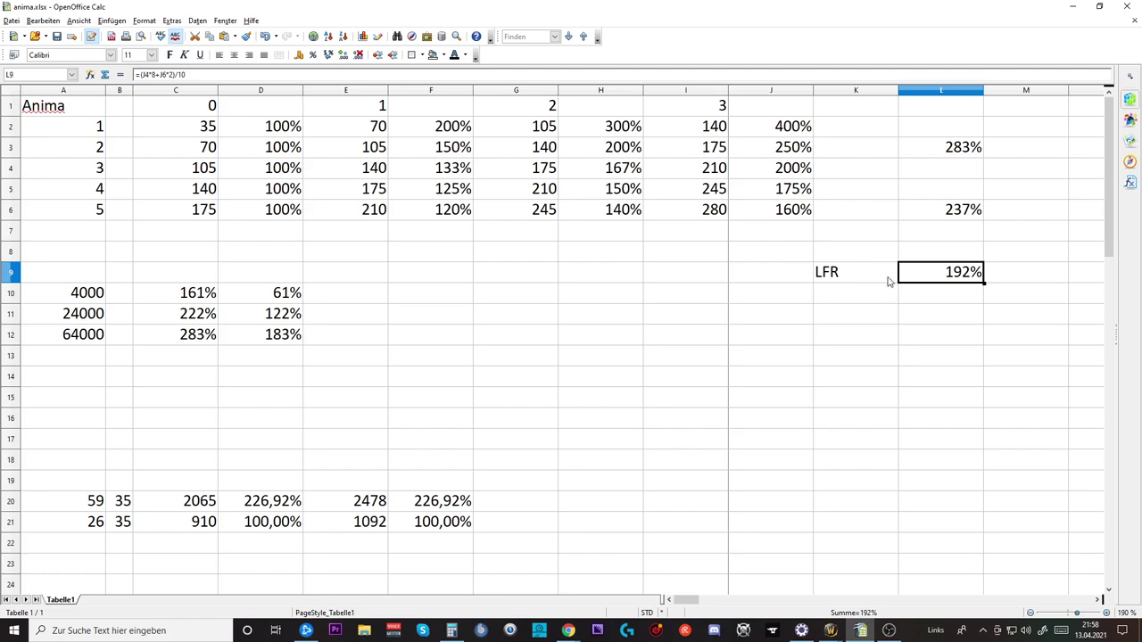
# - Examine the 4000 and 64000 tiers in column A and the average formula for the first tier in C10
pyautogui.scroll(-2, 244, 286)
pyautogui.click(78, 169)
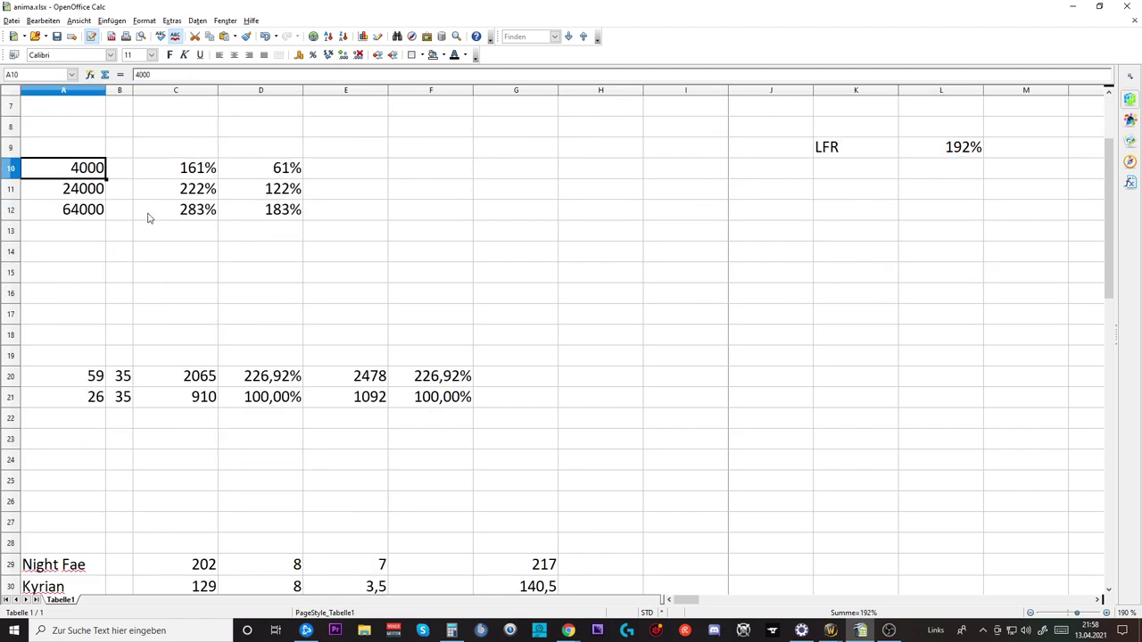
pyautogui.scroll(2, 102, 268)
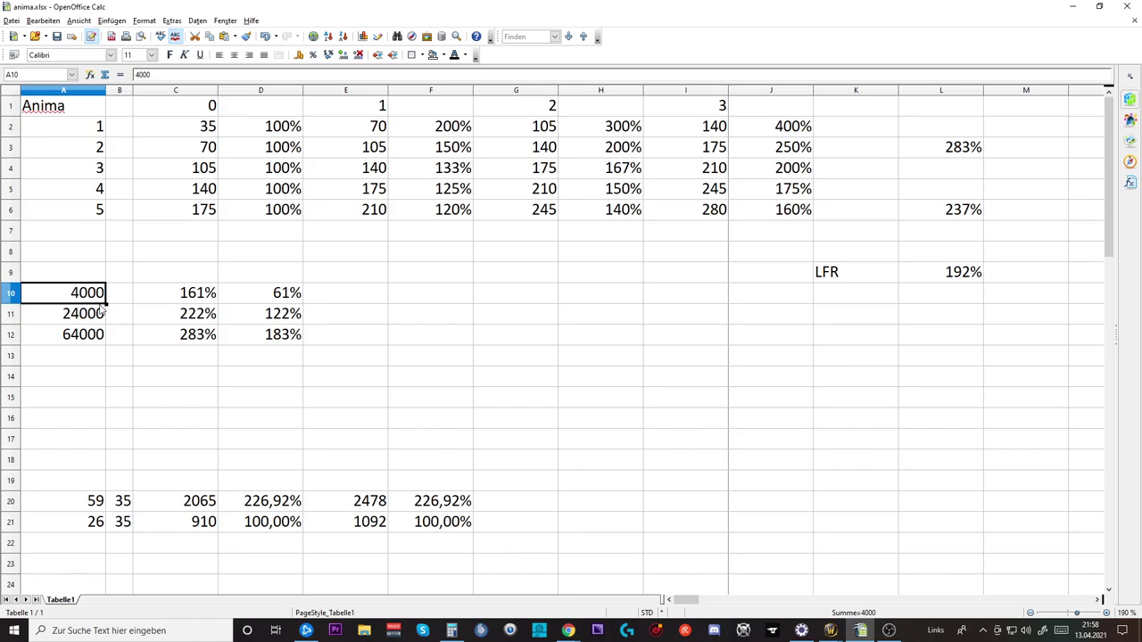
pyautogui.click(89, 342)
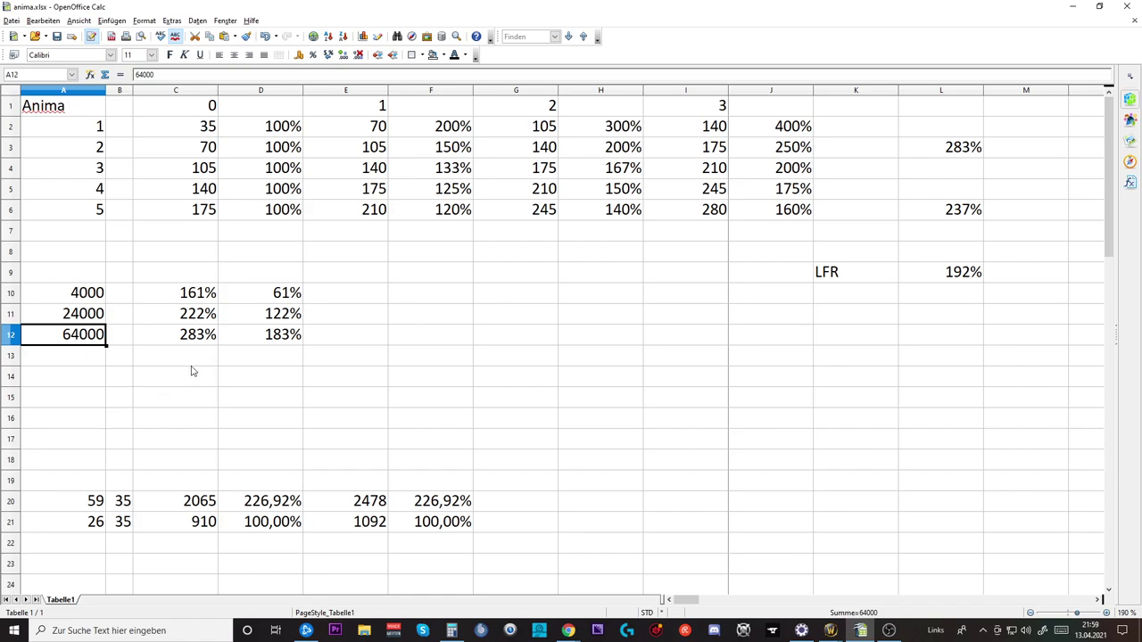
pyautogui.click(204, 299)
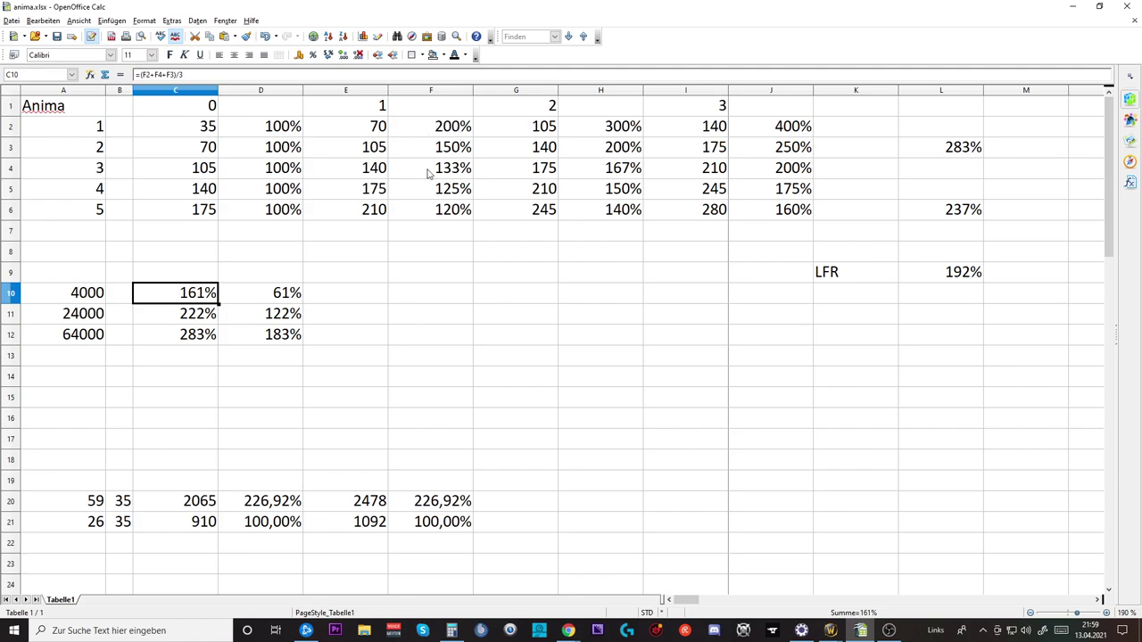
# - Select the percentages in rows 2 to 4 of columns F, H and J in turn, and check the average in L3
pyautogui.moveTo(440, 133); pyautogui.dragTo(453, 166)
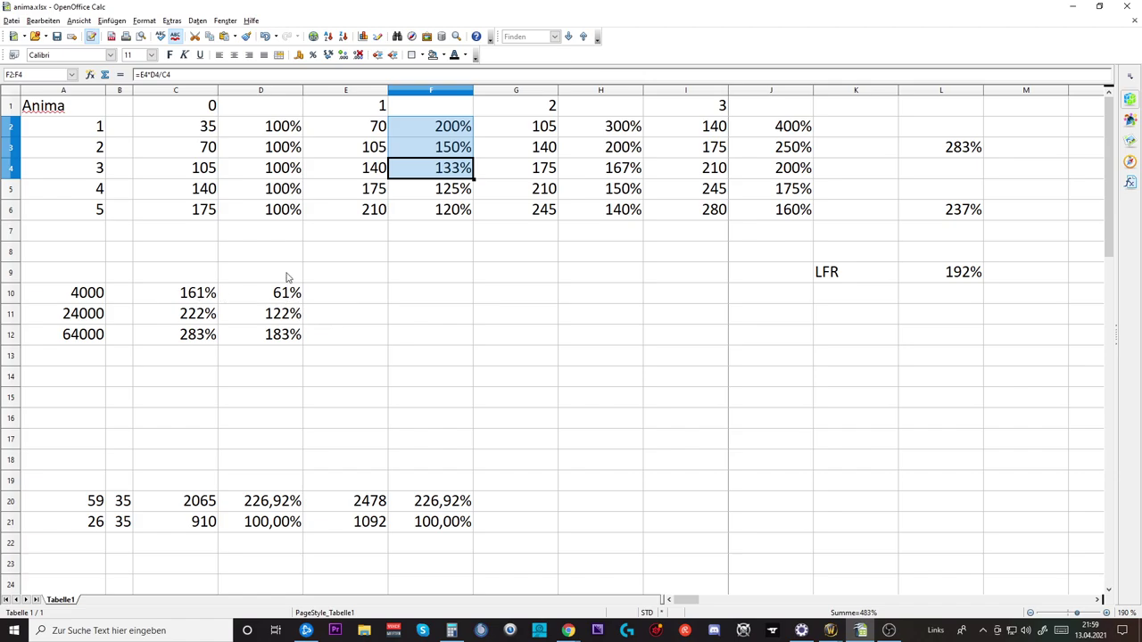
pyautogui.moveTo(634, 129); pyautogui.dragTo(635, 178)
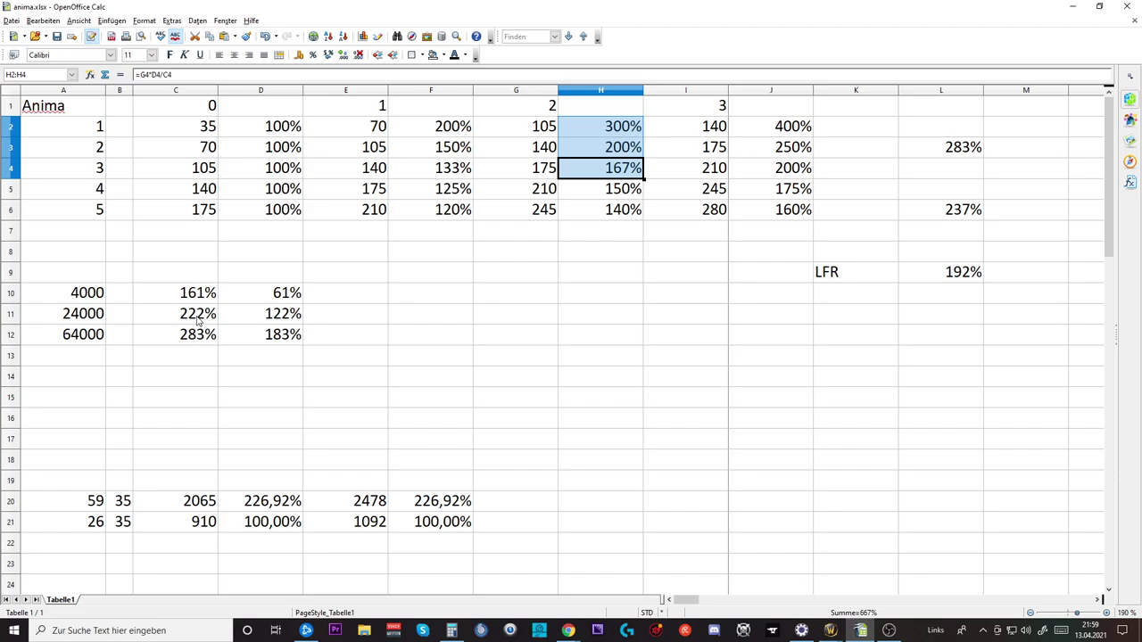
pyautogui.moveTo(798, 132); pyautogui.dragTo(807, 172)
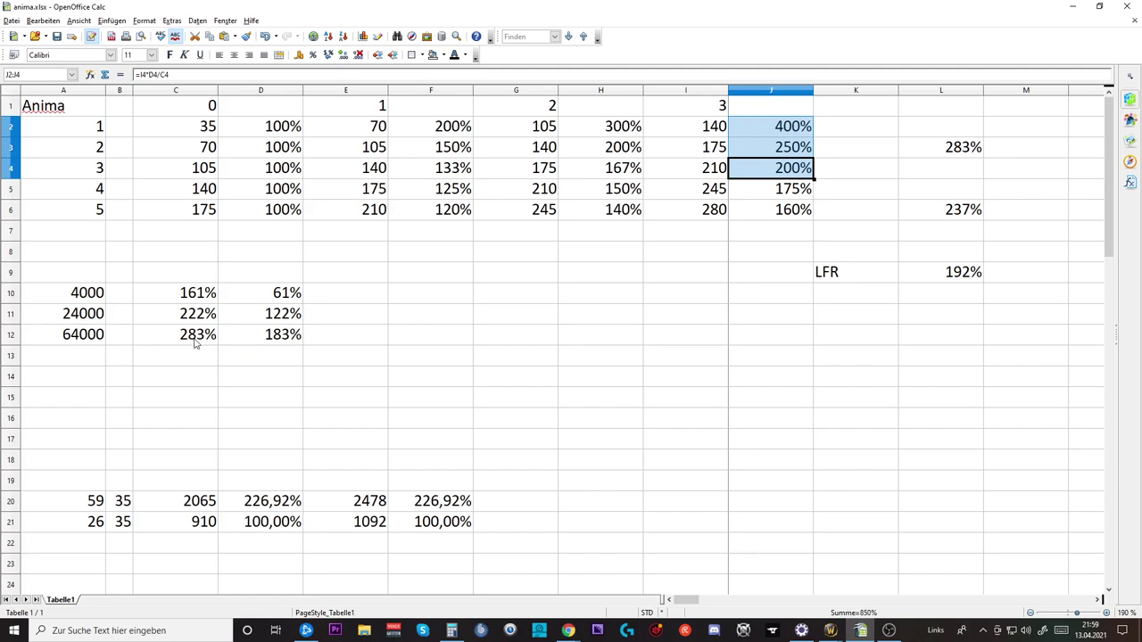
pyautogui.click(961, 148)
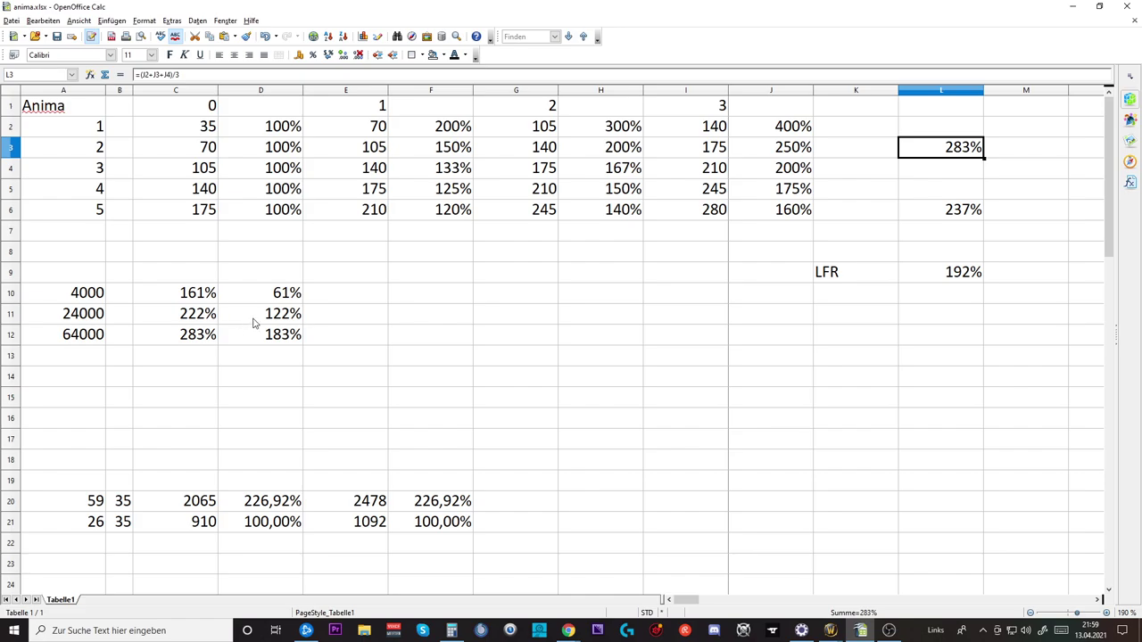
pyautogui.scroll(-1, 253, 323)
pyautogui.scroll(1, 305, 309)
pyautogui.scroll(-3, 580, 374)
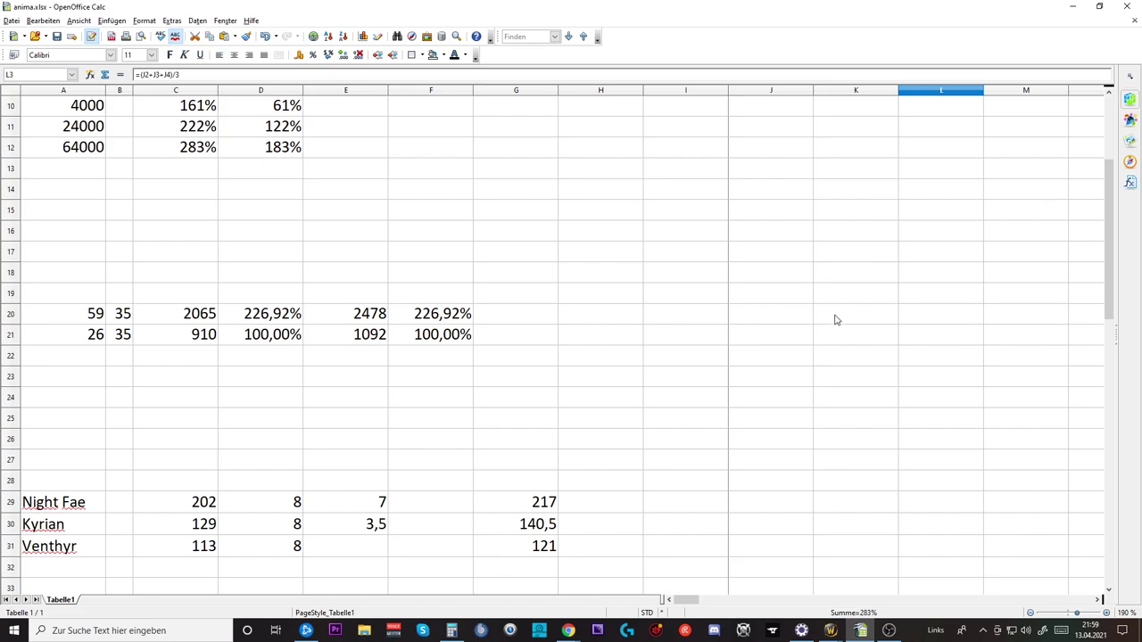
pyautogui.scroll(3, 624, 344)
pyautogui.scroll(-4, 702, 319)
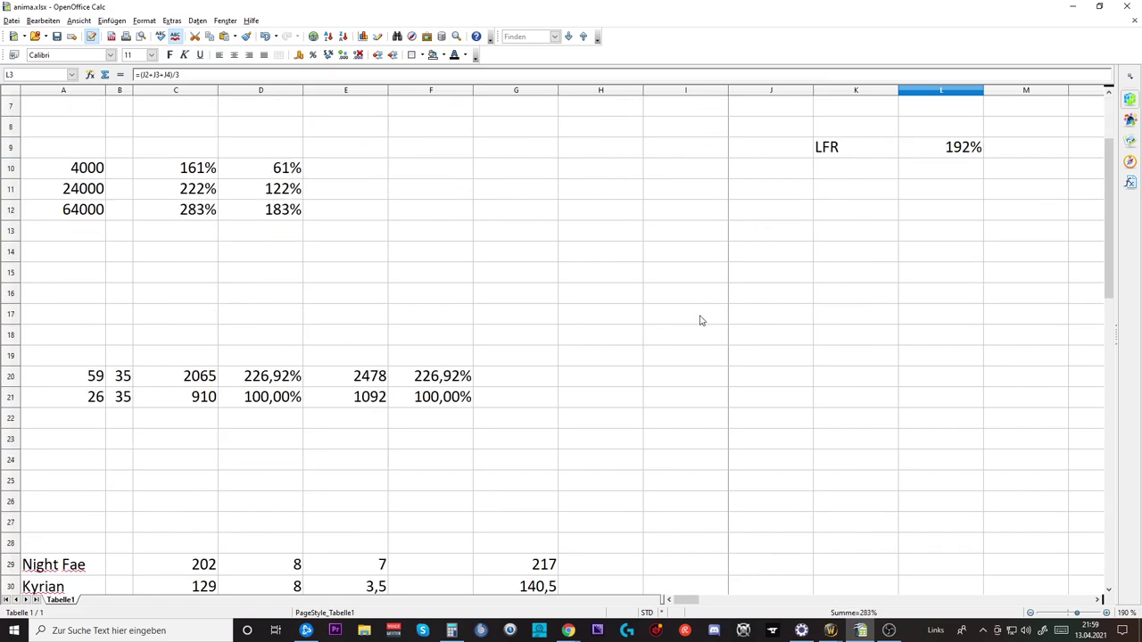
# - Switch back to World of Warcraft and view the world map, zoomed out from Maldraxxus to the Die Schattenlande overview
pyautogui.click(1072, 6)
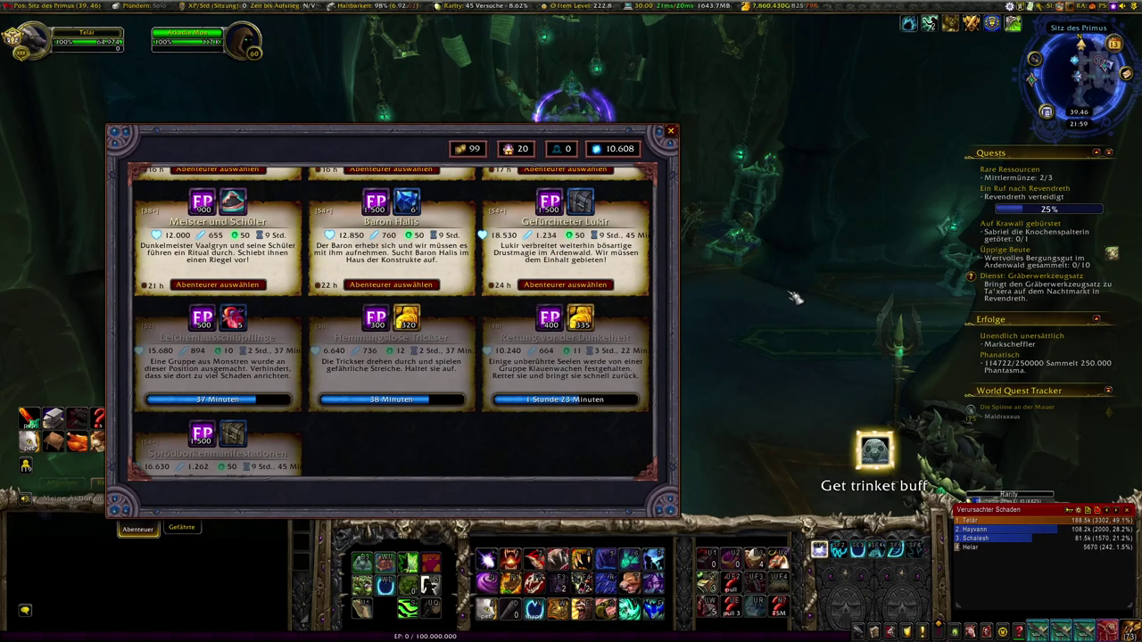
pyautogui.press('m')
pyautogui.press('m')
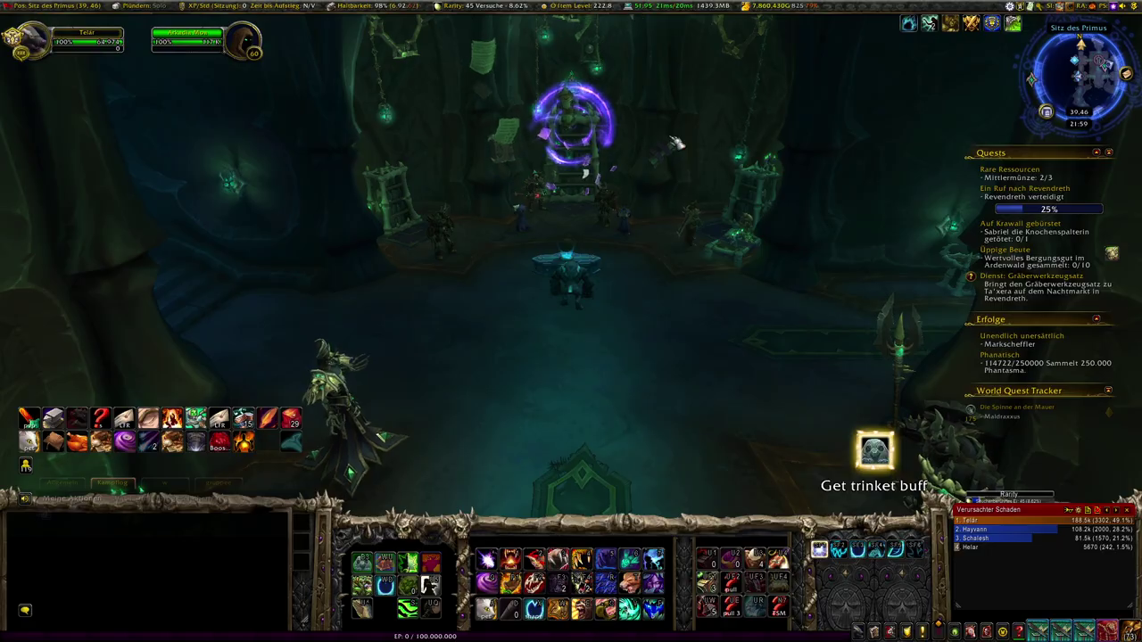
pyautogui.press('m')
pyautogui.rightClick(589, 240)
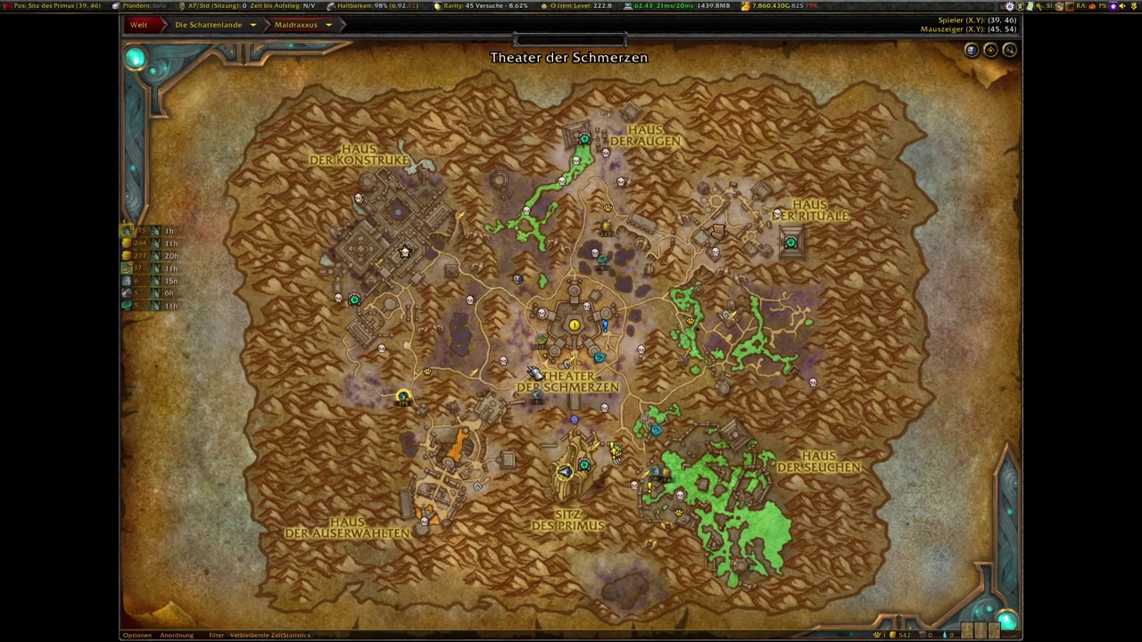
pyautogui.rightClick(527, 358)
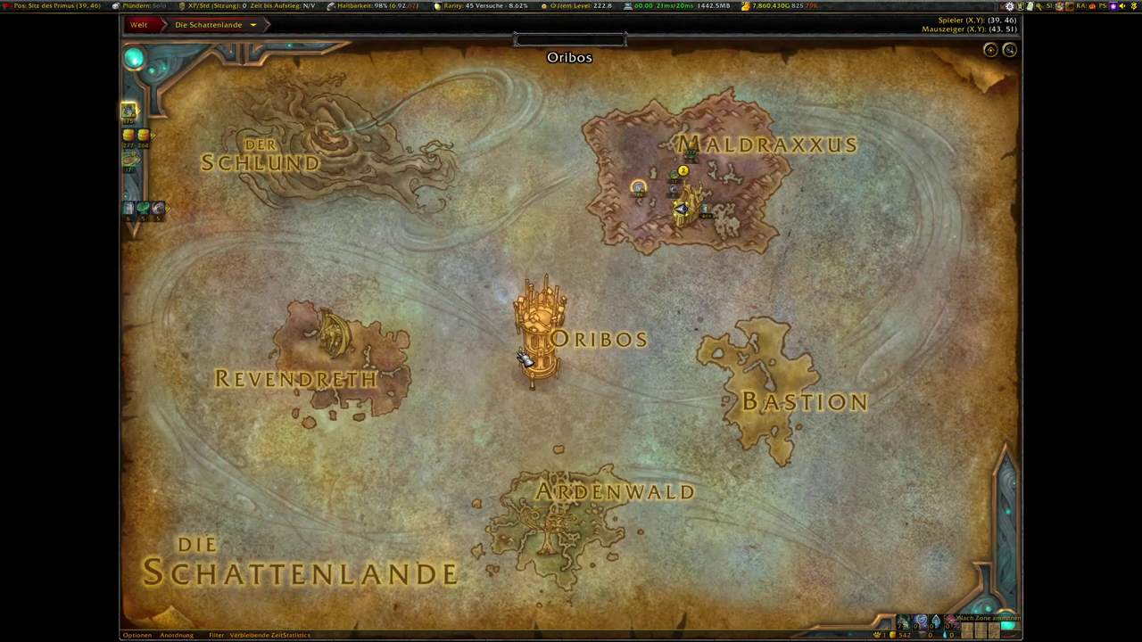
# - View the Bastion map, return to the Die Schattenlande overview, and inspect the world quest reward details
pyautogui.click(774, 389)
pyautogui.rightClick(738, 364)
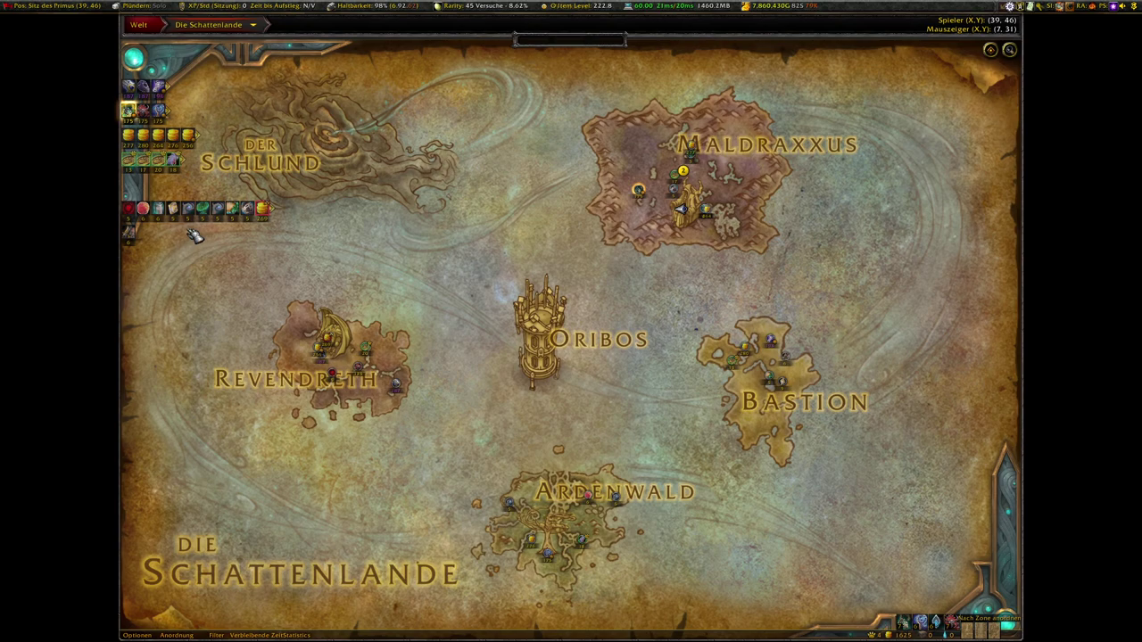
pyautogui.moveTo(162, 219)
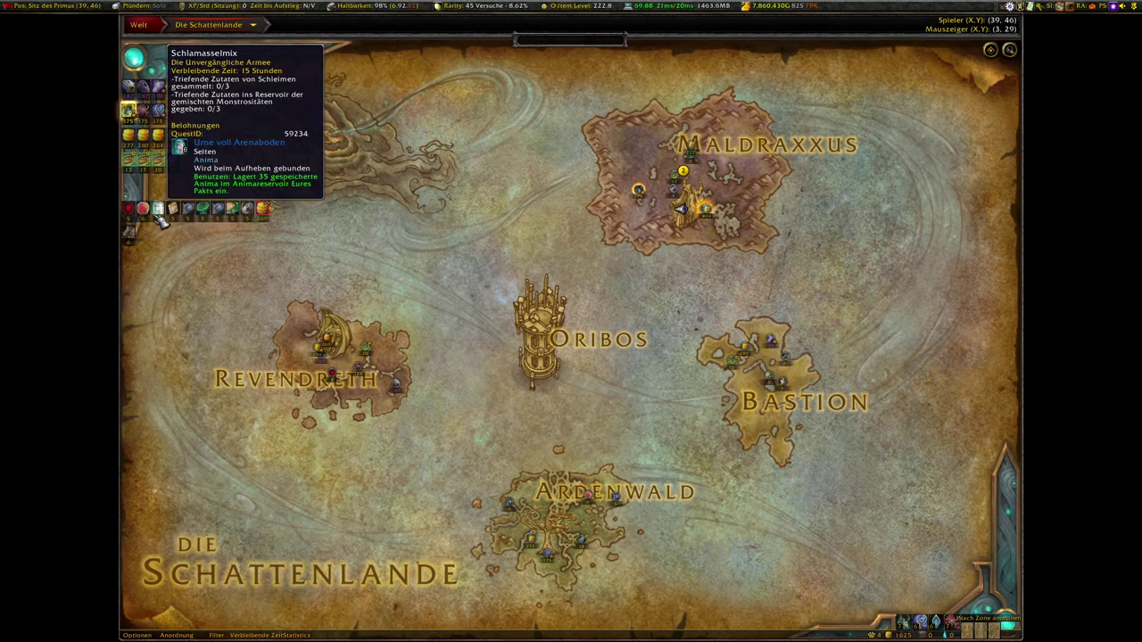
pyautogui.moveTo(256, 219)
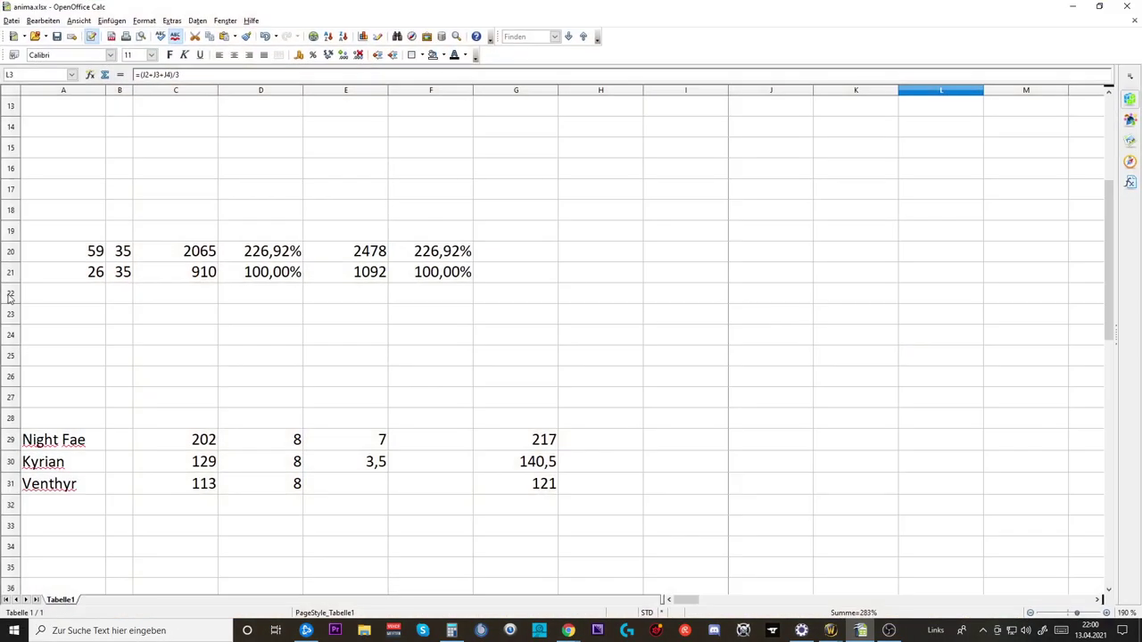
# - Check the quest count in A20 of anima.xlsx against the world quests on the Die Schattenlande map in World of Warcraft
pyautogui.click(91, 258)
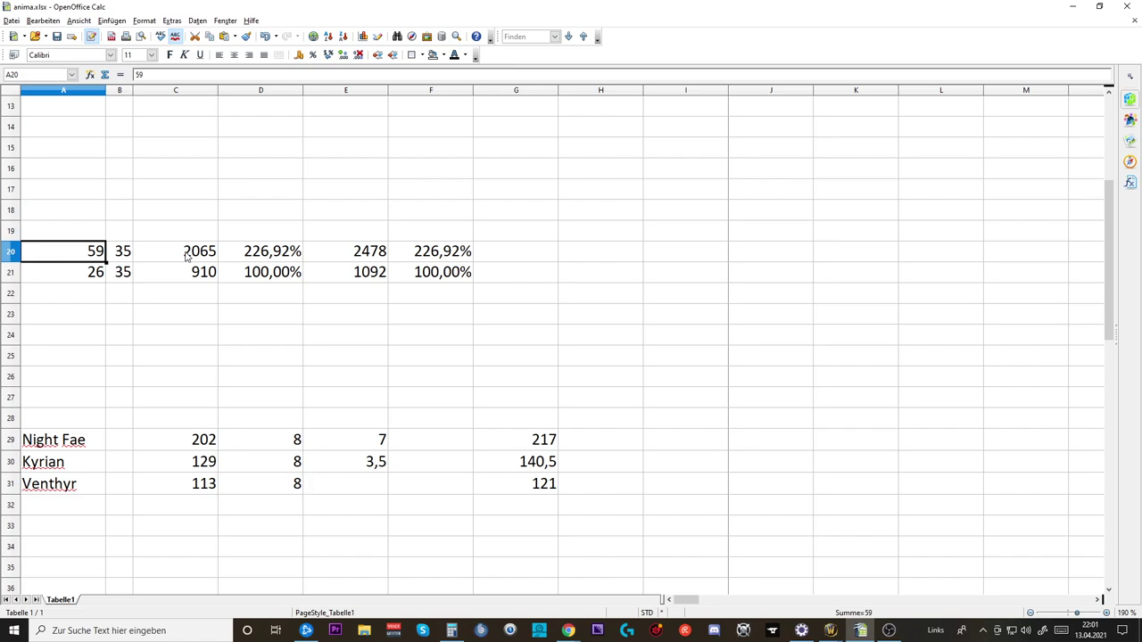
pyautogui.click(1072, 7)
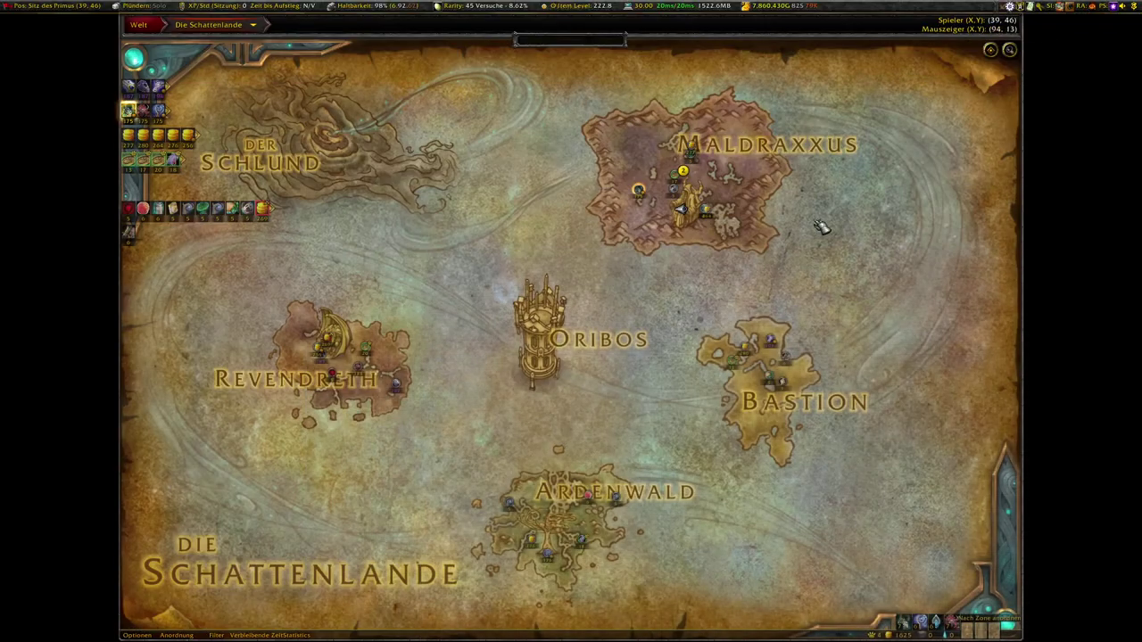
pyautogui.click(713, 203)
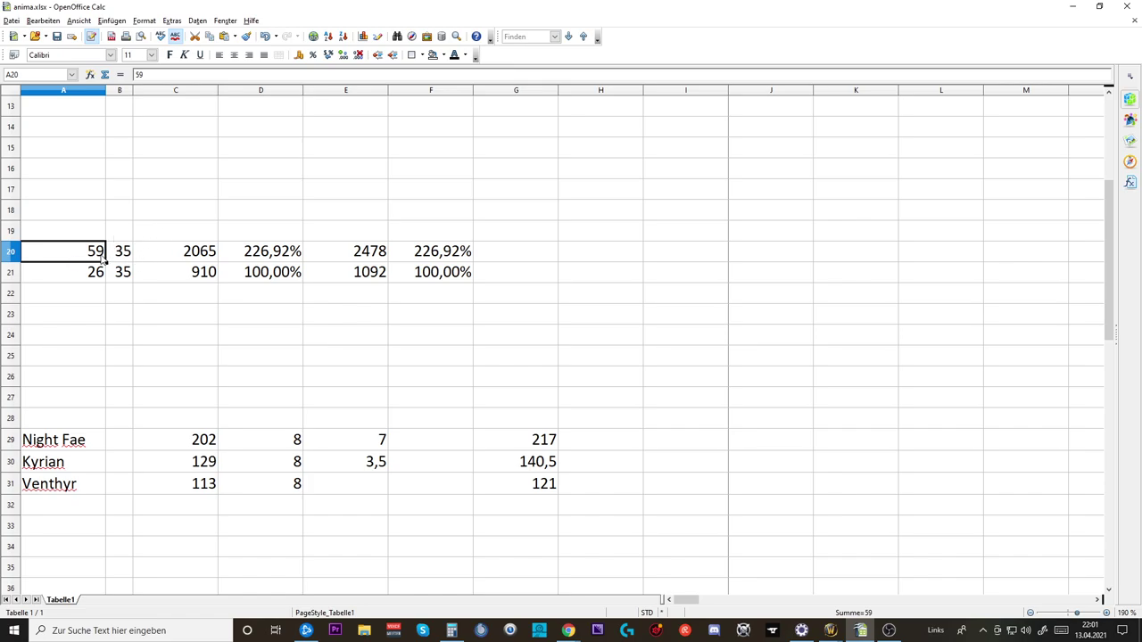
# - In anima.xlsx, examine the product formulas in C20 and C21, the count in A21, and the entries in F21 and E21
pyautogui.click(207, 259)
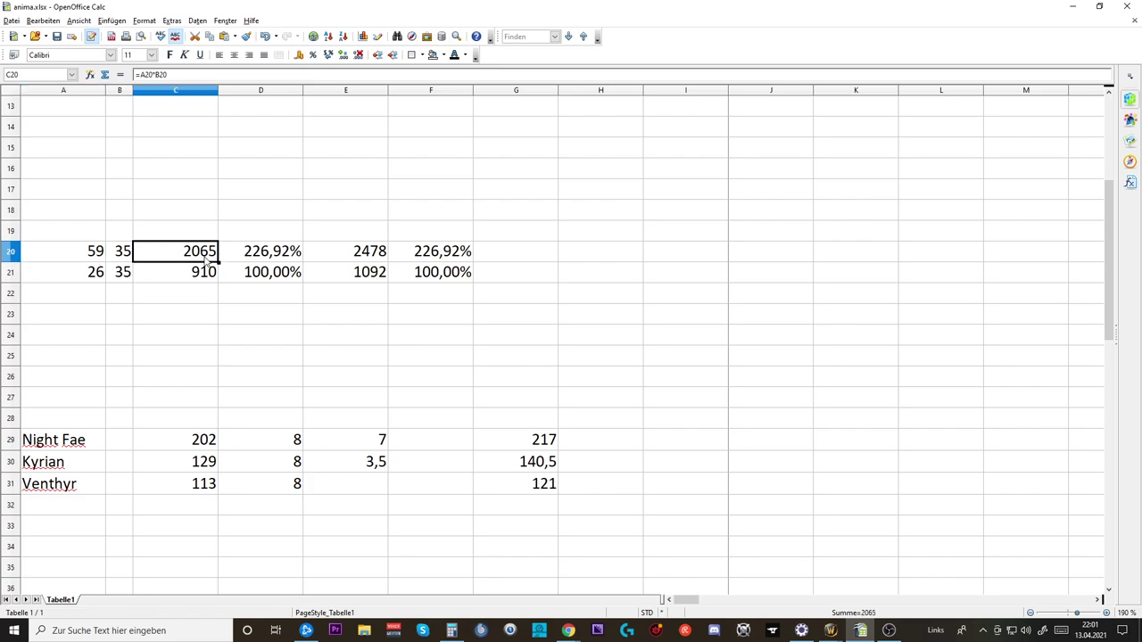
pyautogui.click(102, 278)
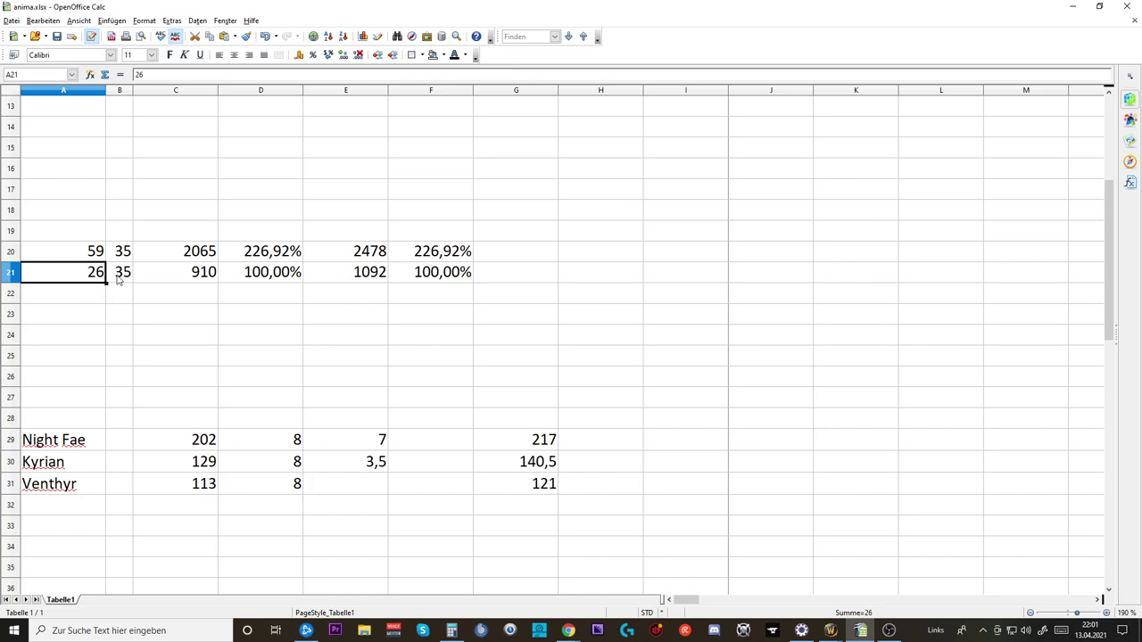
pyautogui.click(203, 280)
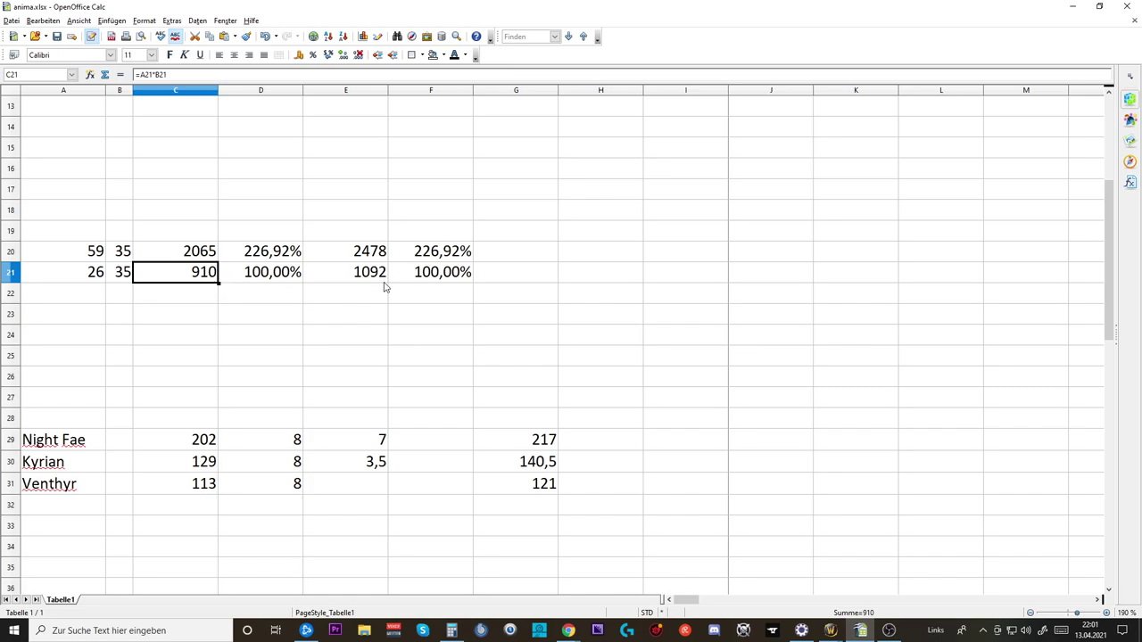
pyautogui.click(439, 279)
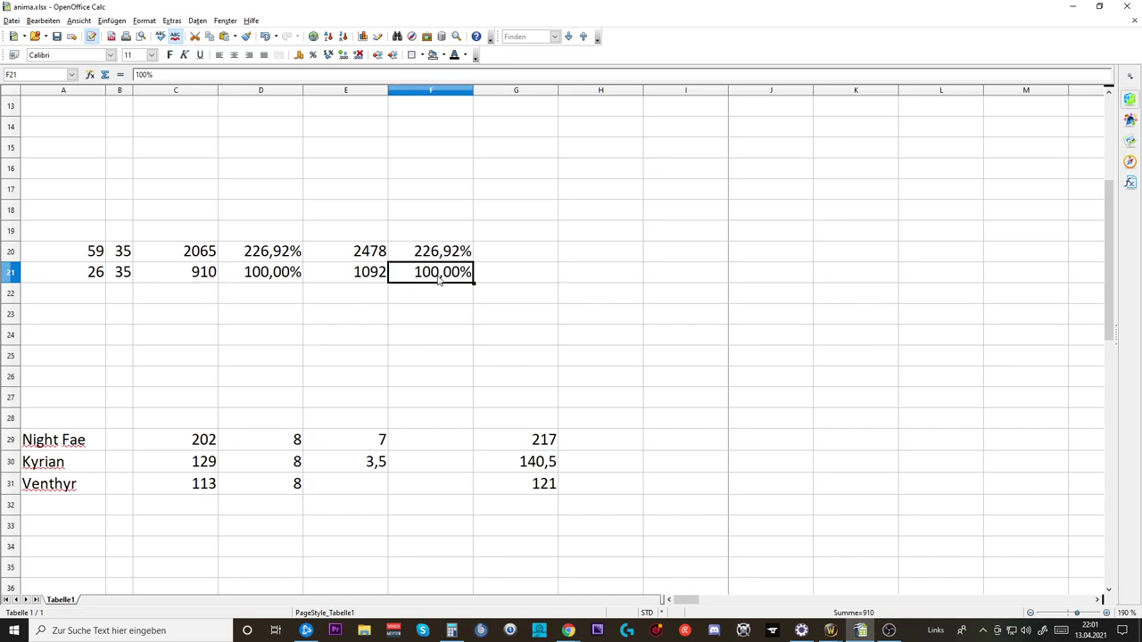
pyautogui.click(380, 275)
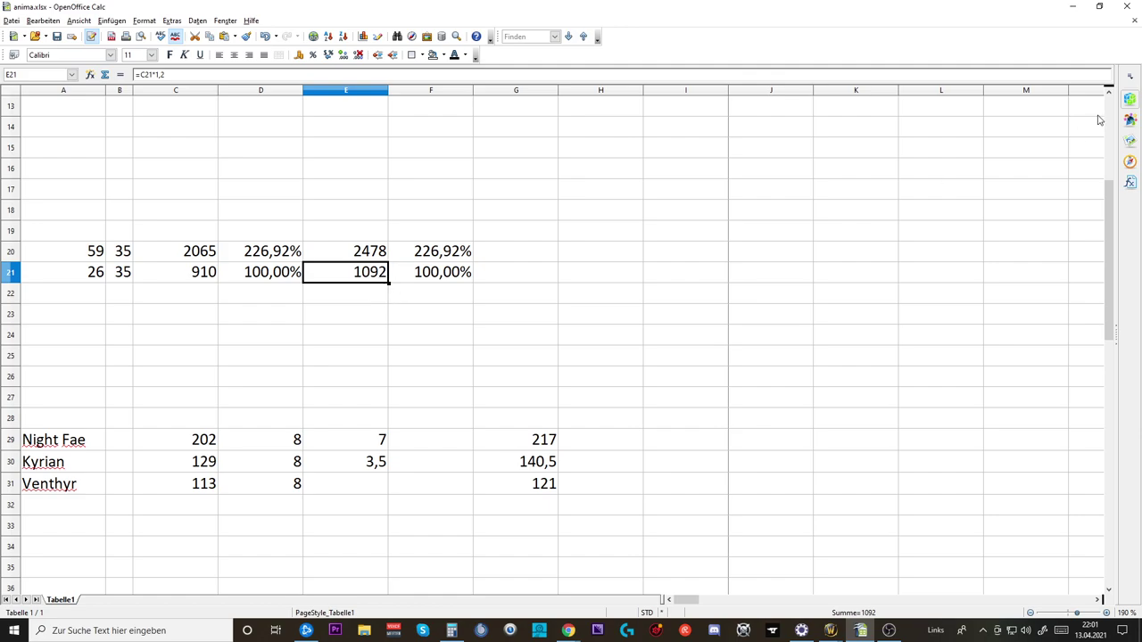
# - Switch to World of Warcraft, close the world map, and return to the anima.xlsx spreadsheet
pyautogui.click(1073, 7)
pyautogui.press('m')
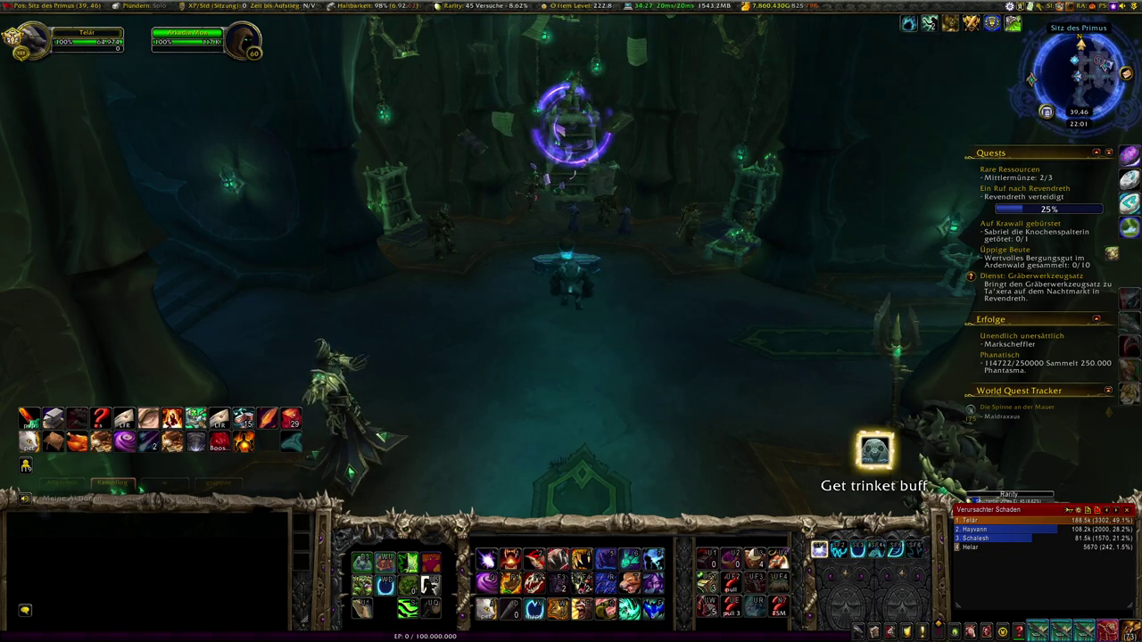
pyautogui.click(860, 630)
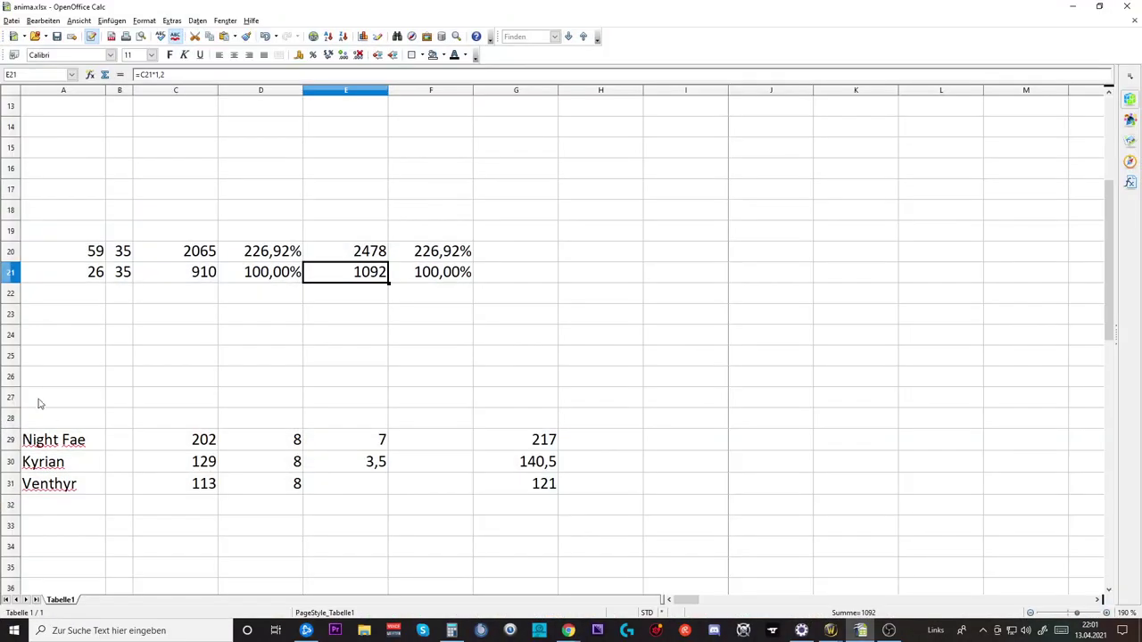
# - Compare the 1,2 multiplier formulas in E20 and E21 with the percentages in F20 and F21
pyautogui.click(366, 259)
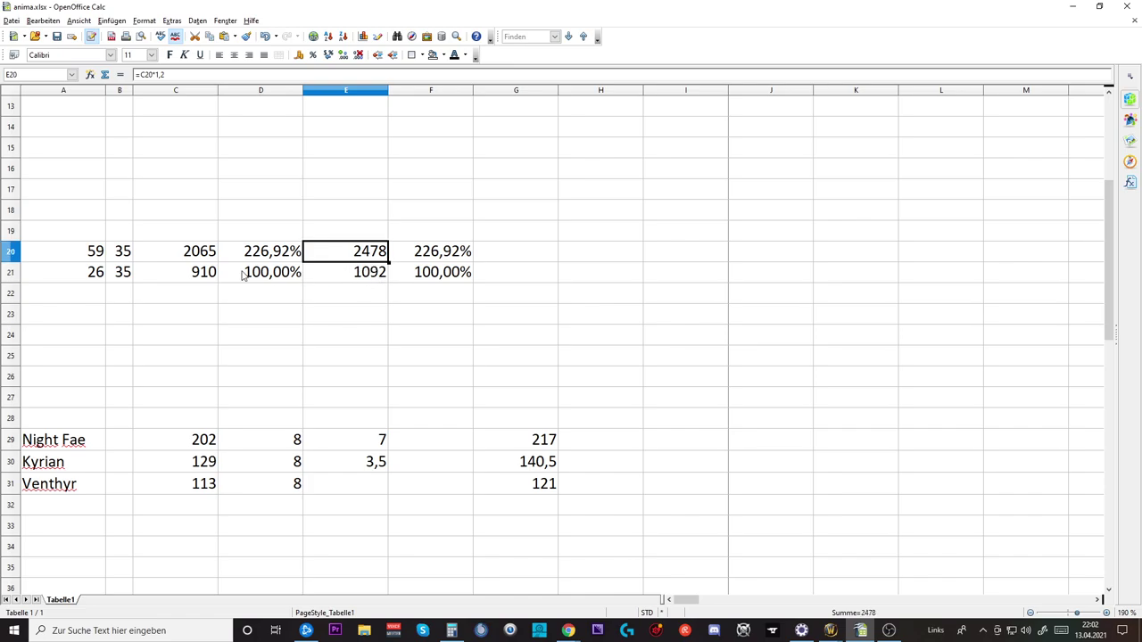
pyautogui.click(375, 281)
pyautogui.click(370, 256)
pyautogui.click(442, 274)
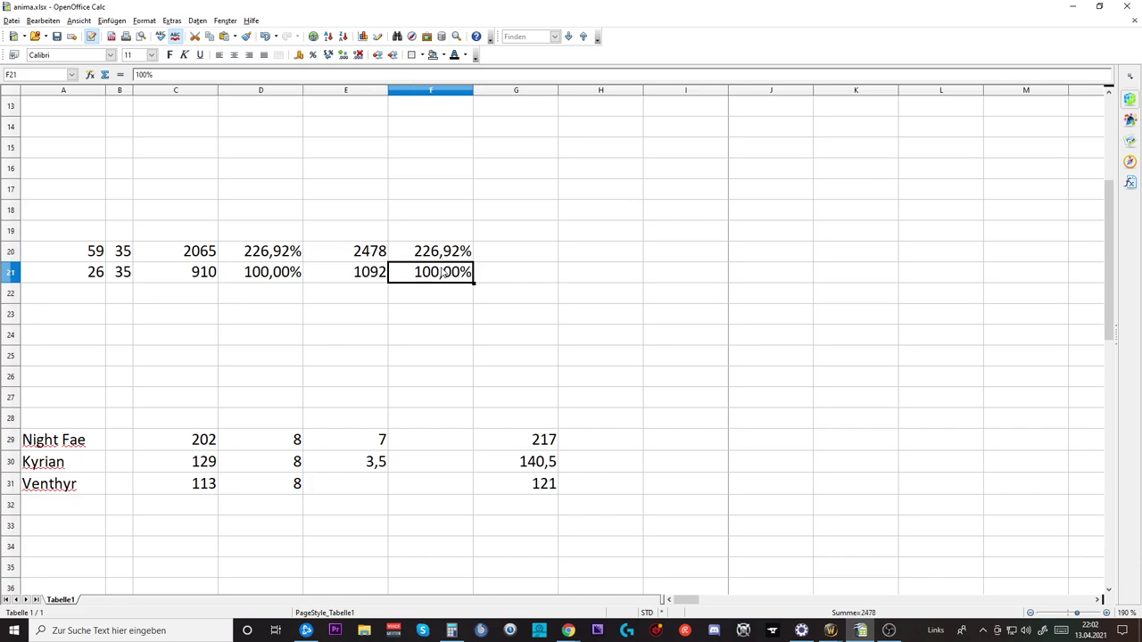
pyautogui.click(443, 256)
pyautogui.click(446, 276)
pyautogui.click(436, 256)
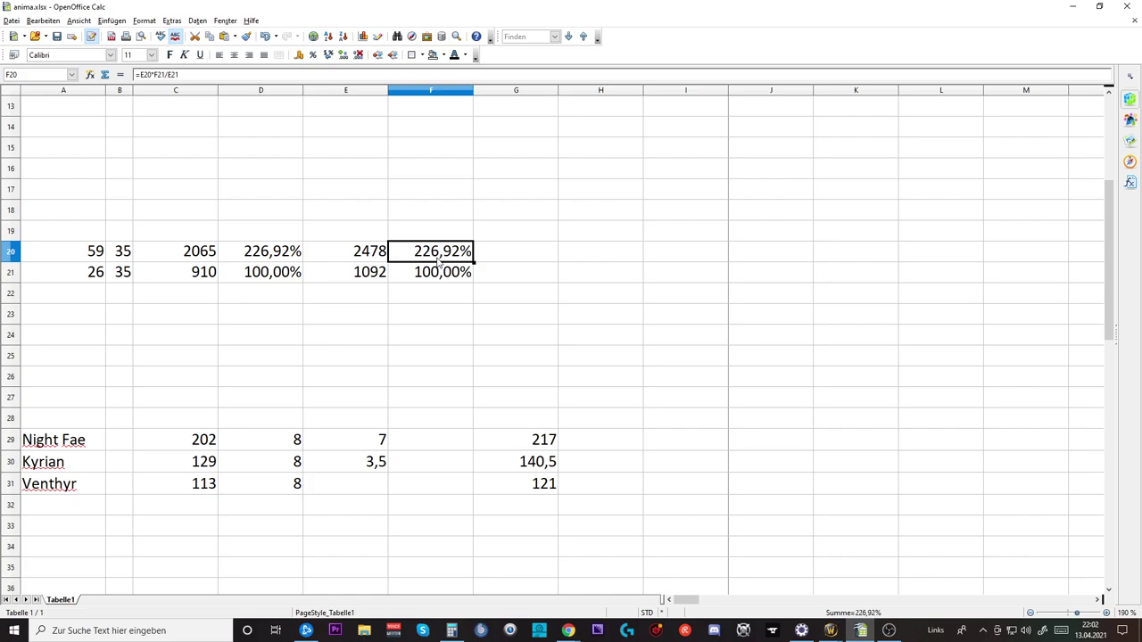
# - Review the sheet from the anima percentages at its start to the daily Rang and Schlecht tables, shown at 140 % zoom
pyautogui.scroll(4, 710, 376)
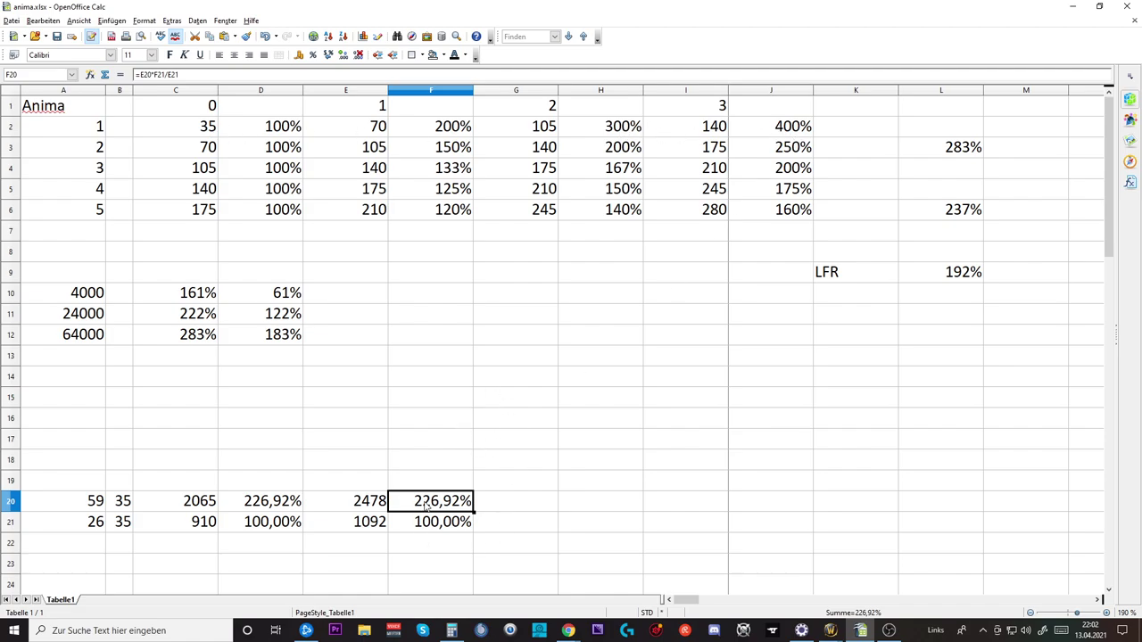
pyautogui.scroll(-5, 691, 484)
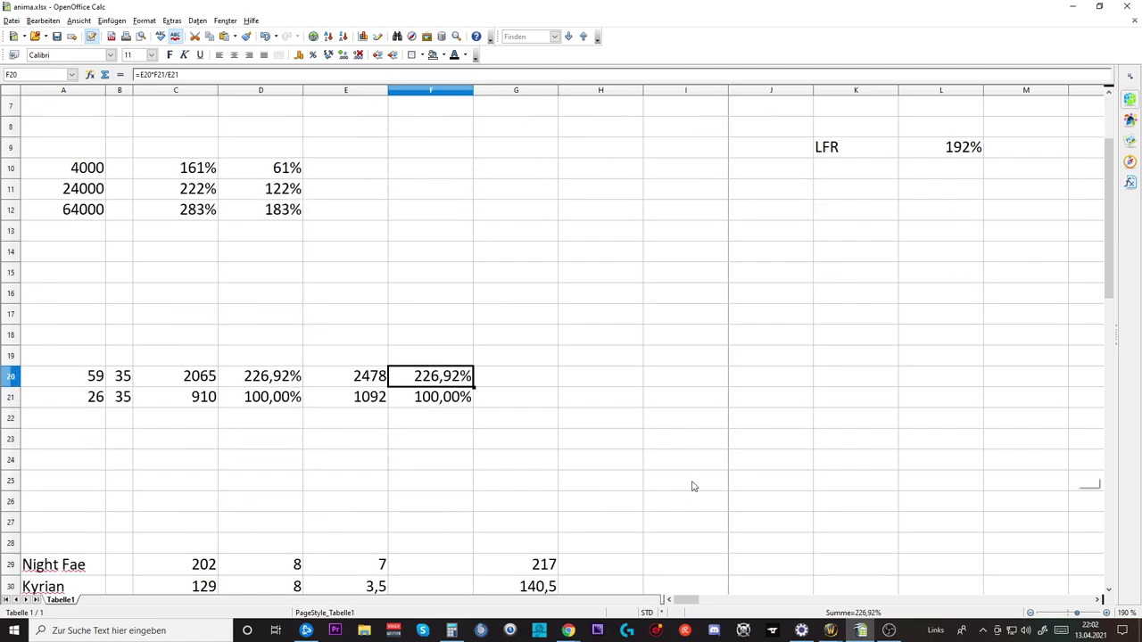
pyautogui.scroll(-4, 724, 428)
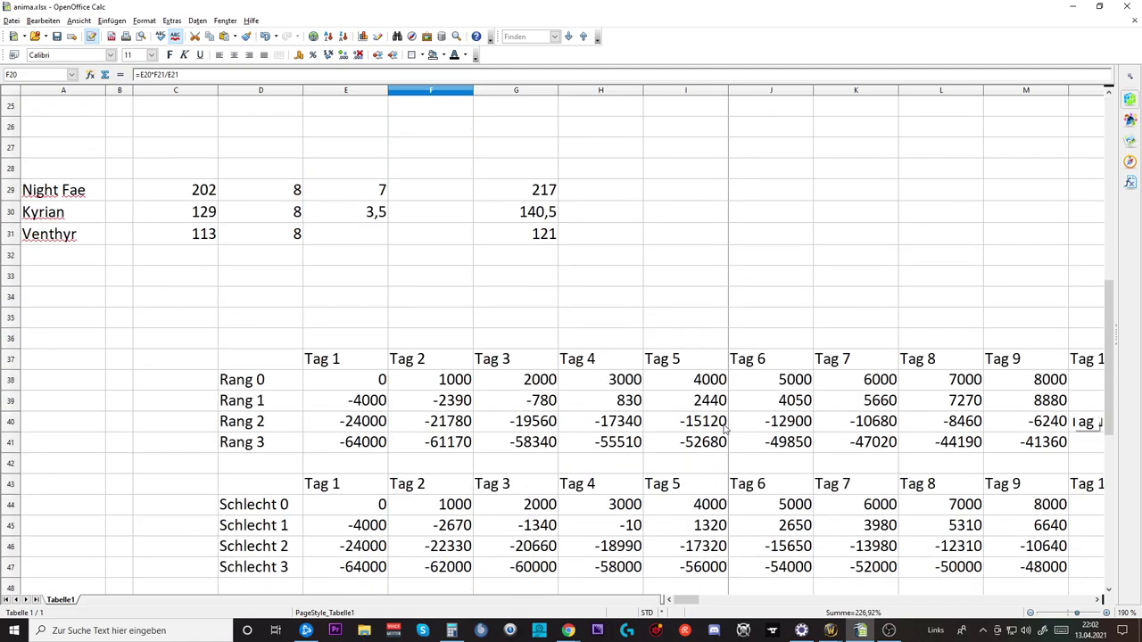
pyautogui.scroll(1, 724, 428)
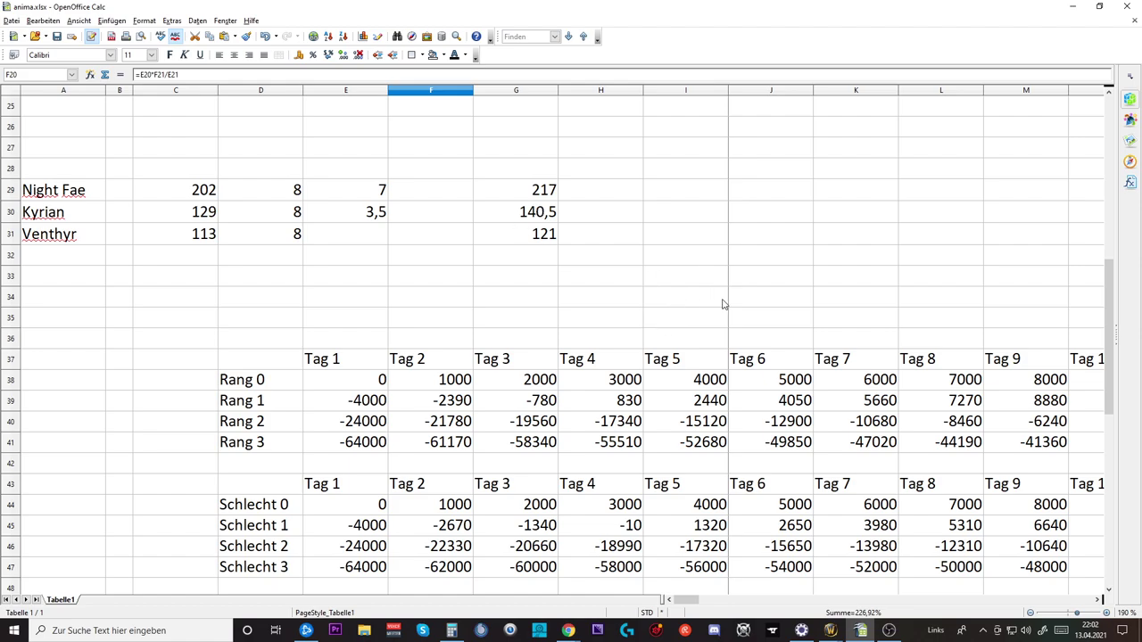
pyautogui.scroll(-10, 723, 301)
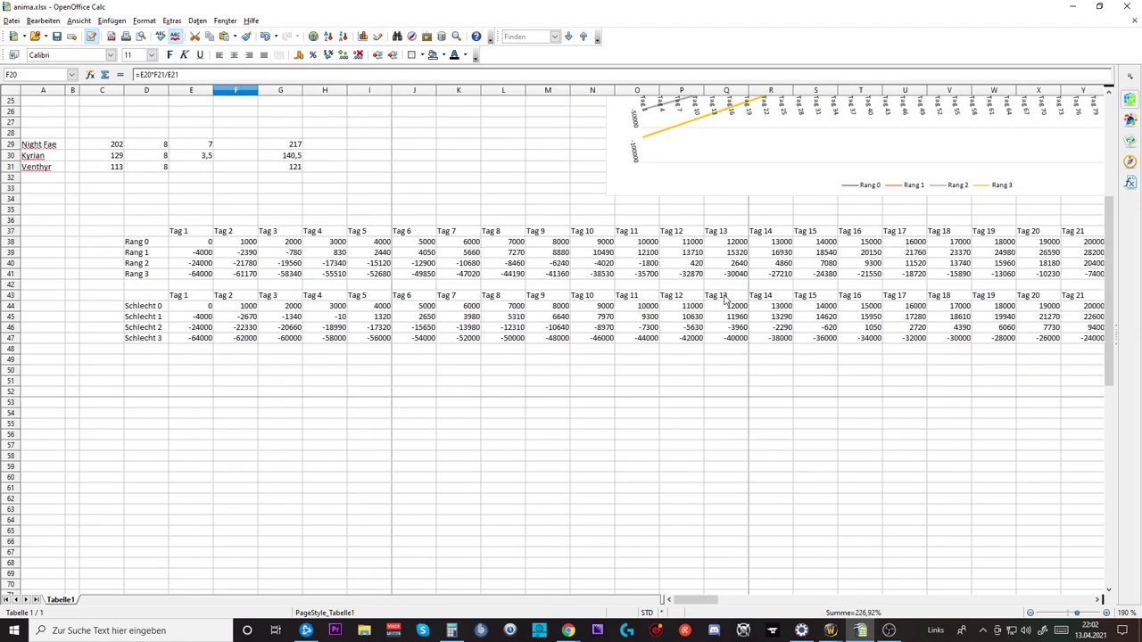
pyautogui.scroll(10, 724, 301)
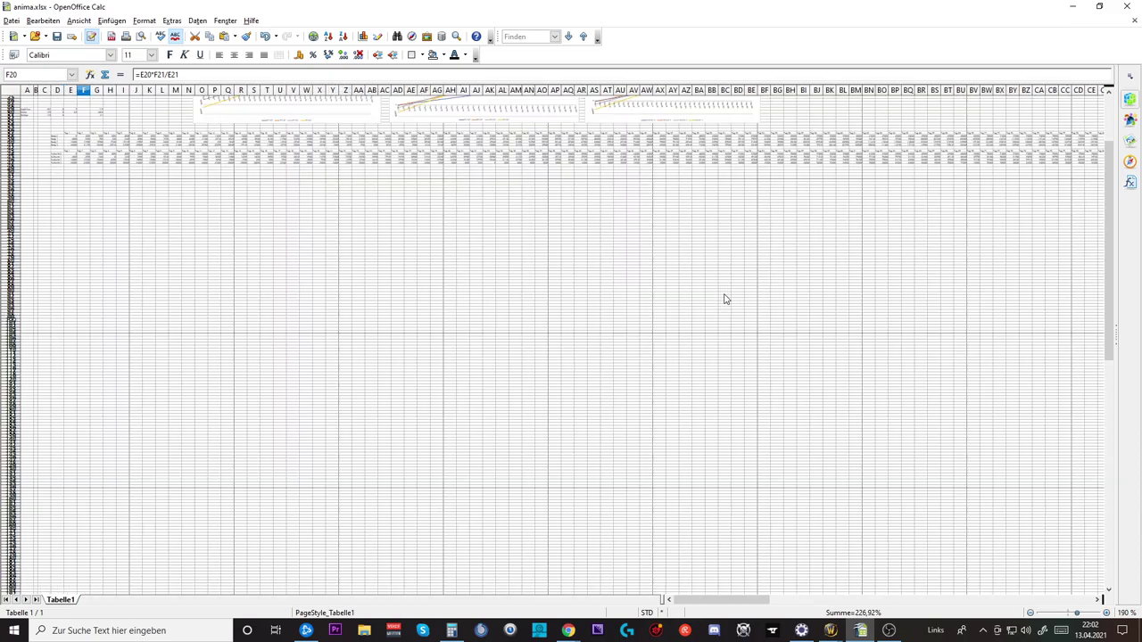
pyautogui.scroll(4, 714, 302)
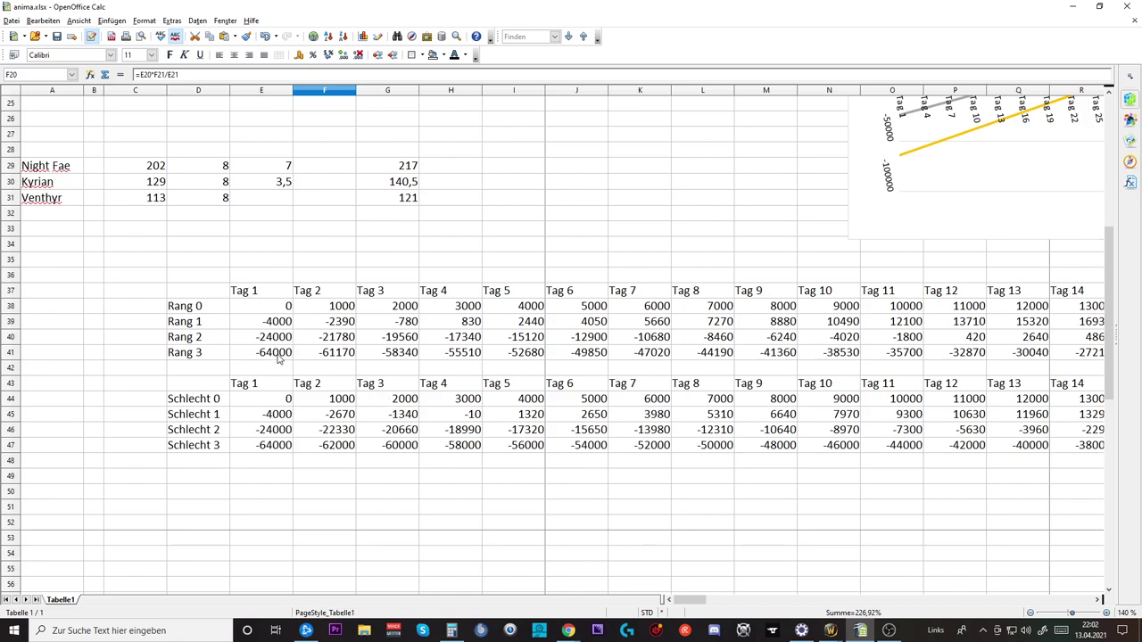
# - Select the row labels Rang 0, Rang 1, Rang 2 and Rang 3 in D38 to D41 in turn
pyautogui.scroll(1, 286, 358)
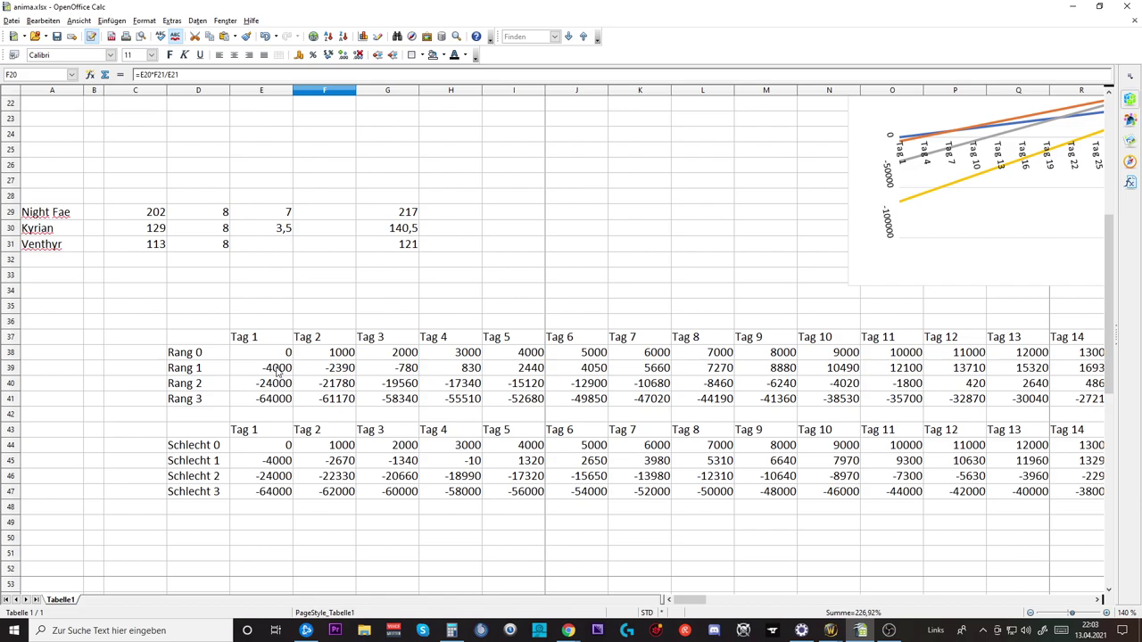
pyautogui.click(197, 354)
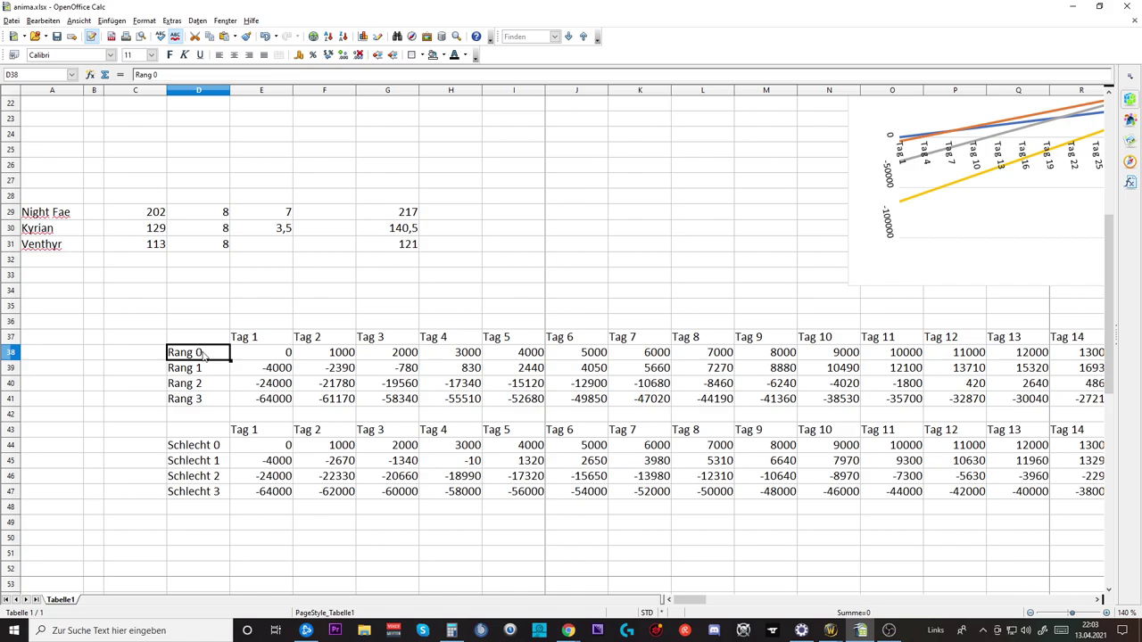
pyautogui.click(203, 370)
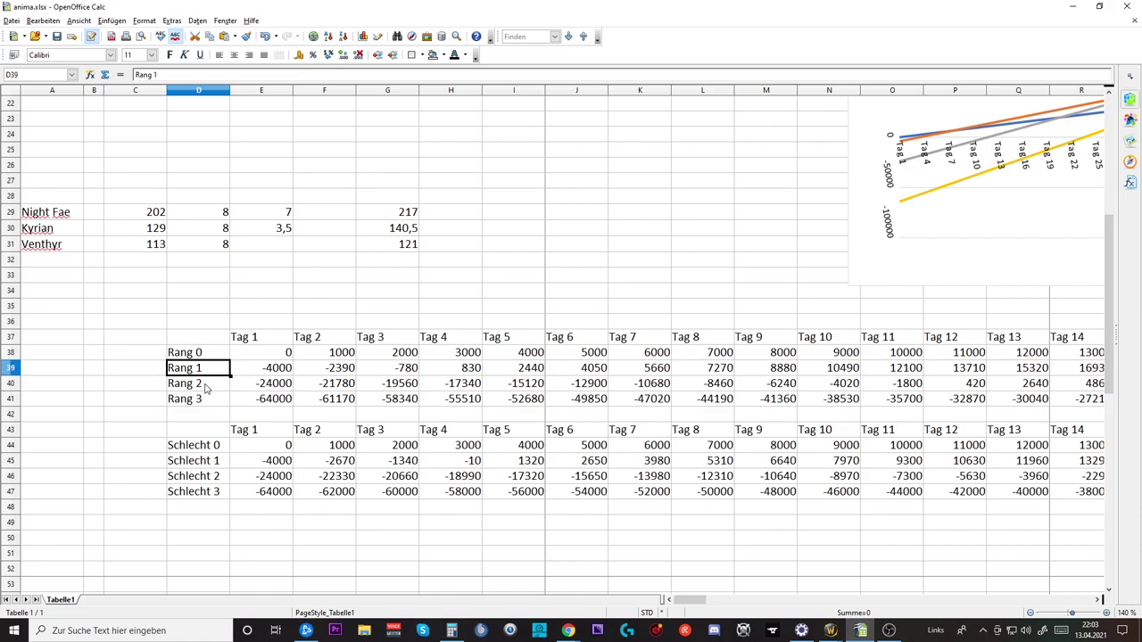
pyautogui.click(205, 386)
pyautogui.click(207, 401)
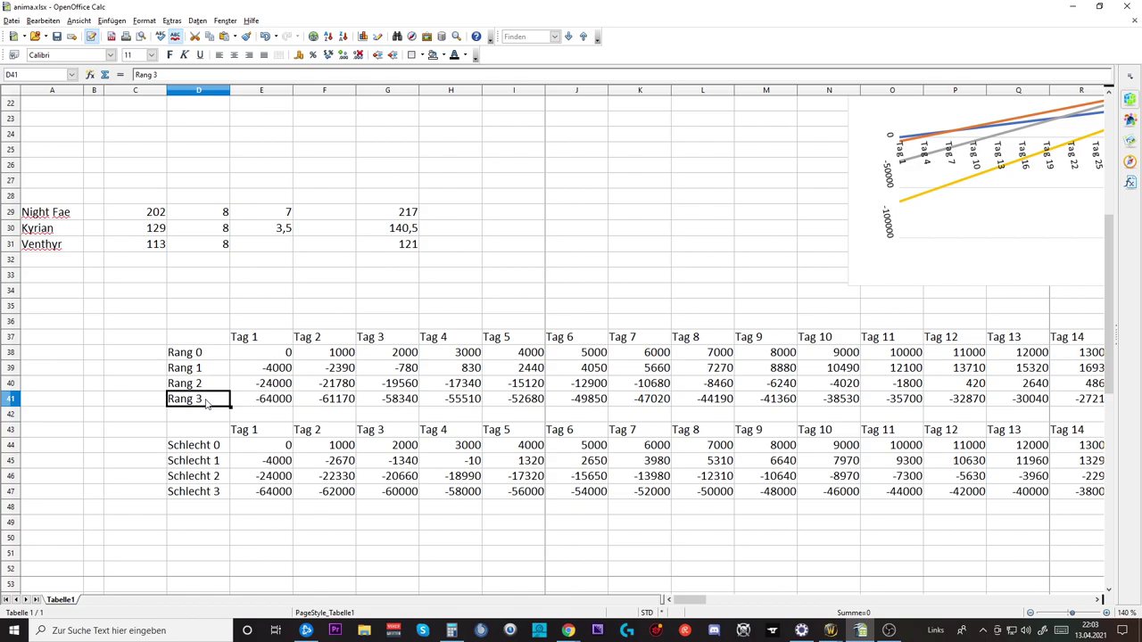
# - Examine the Tag 1 starting values for Rang 0 to Rang 3 in E38 to E41, rechecking the Rang 1 and Rang 2 costs
pyautogui.click(284, 355)
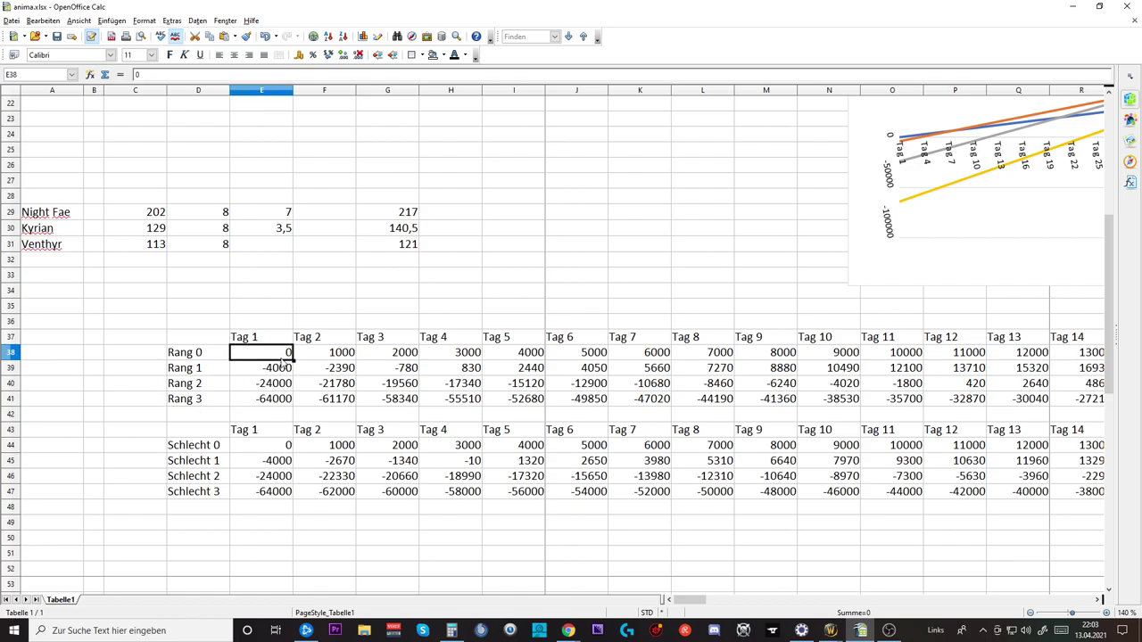
pyautogui.click(282, 369)
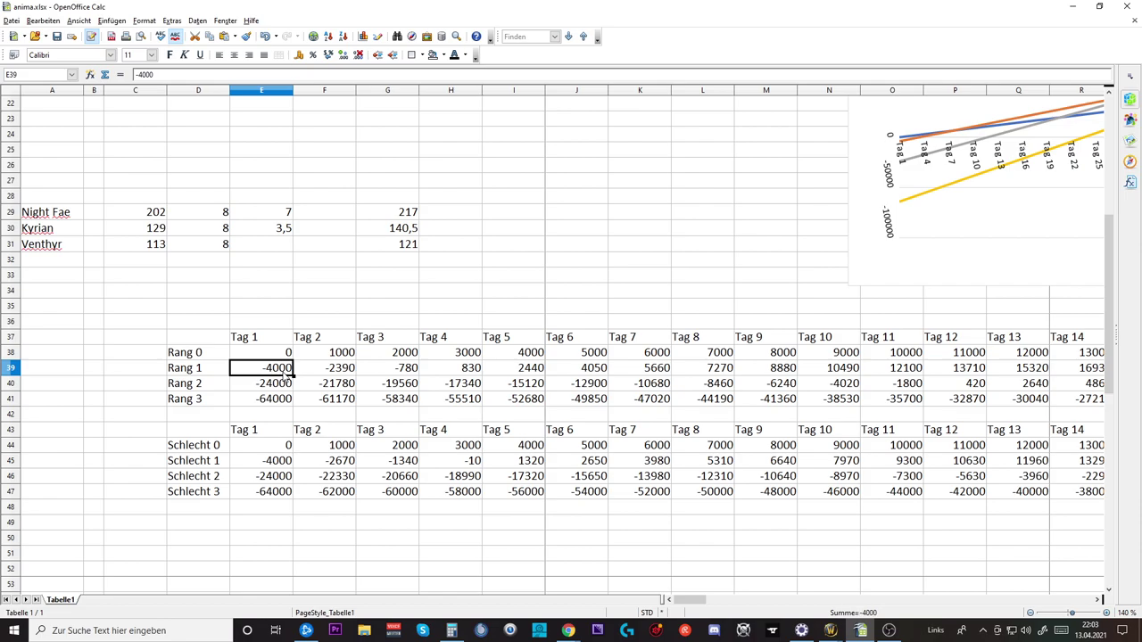
pyautogui.click(283, 385)
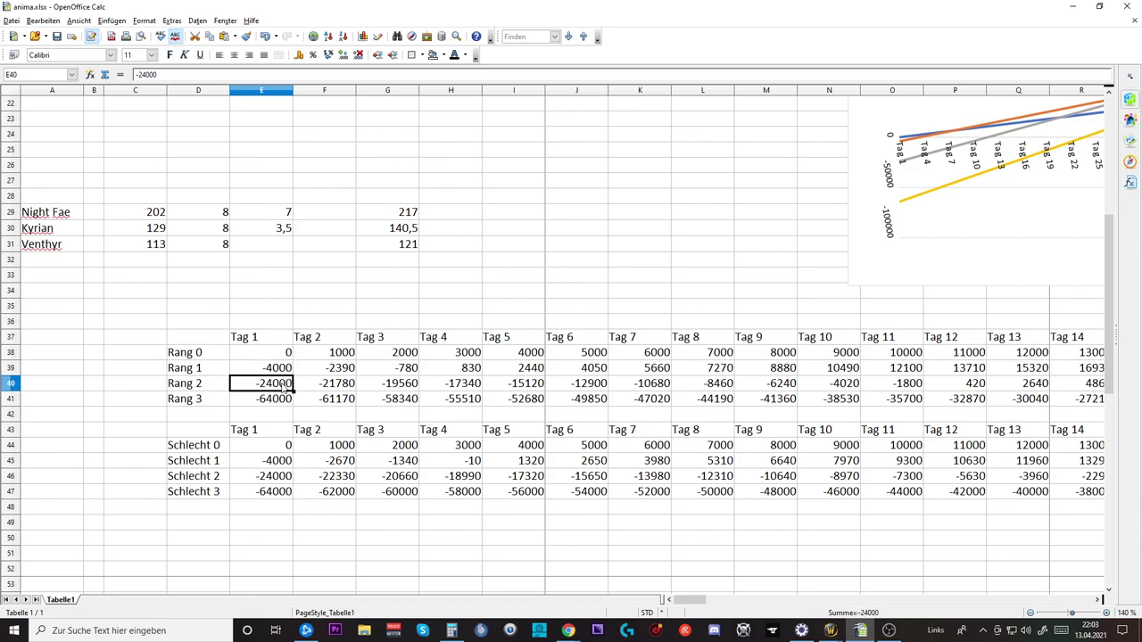
pyautogui.click(283, 369)
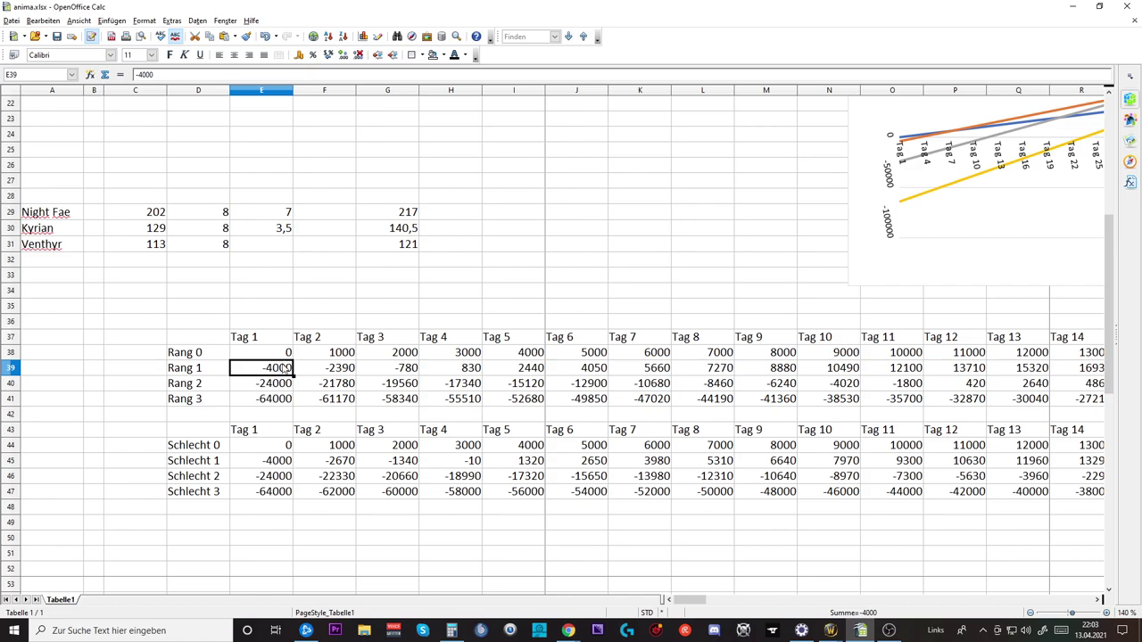
pyautogui.click(267, 389)
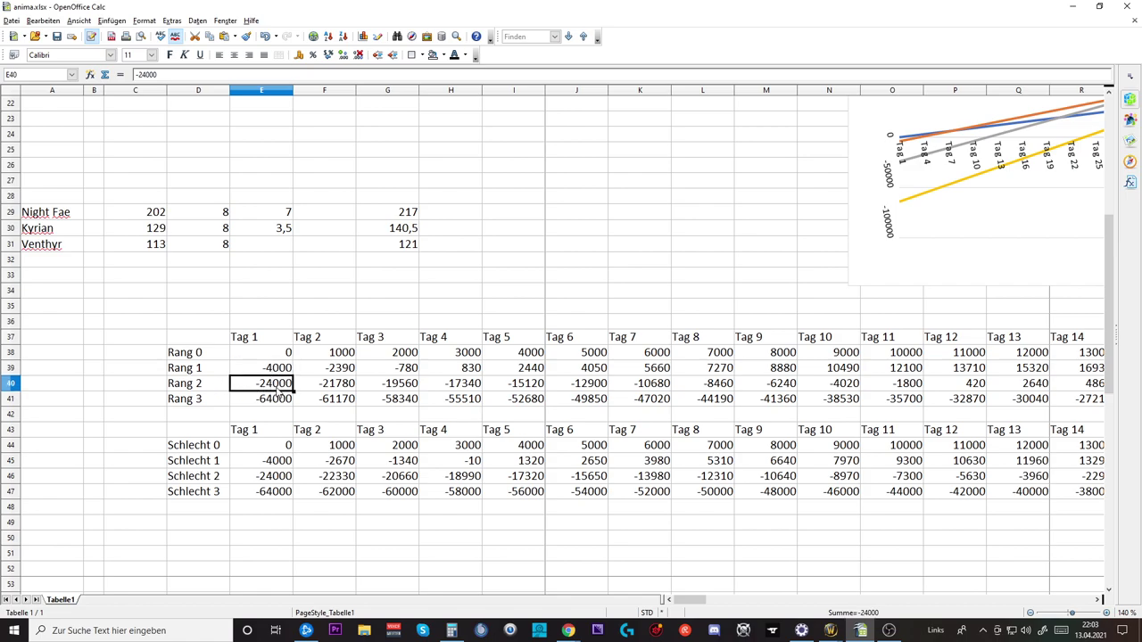
pyautogui.click(266, 404)
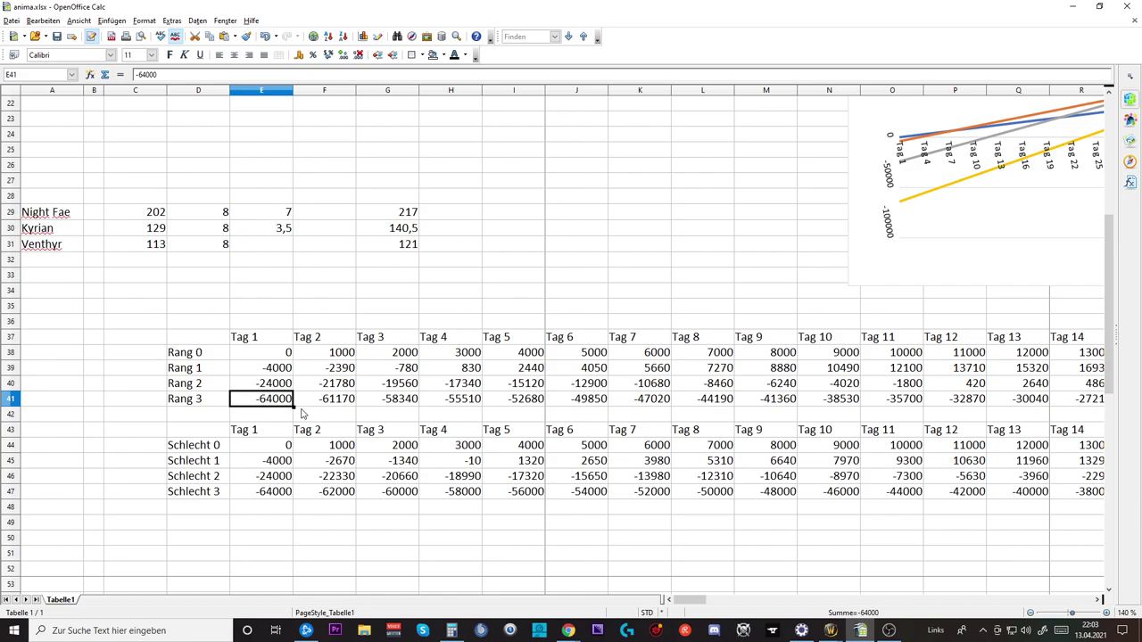
# - Trace the Rang 0 balance day by day across row 38, from Tag 2 to Tag 6, rechecking the first days
pyautogui.click(328, 355)
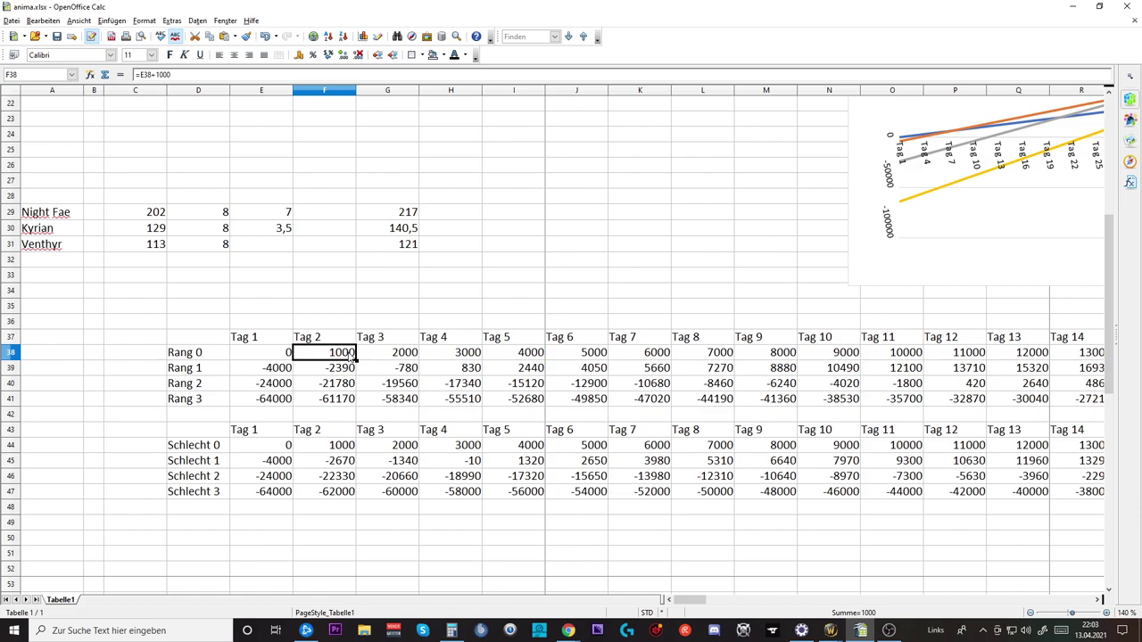
pyautogui.click(390, 360)
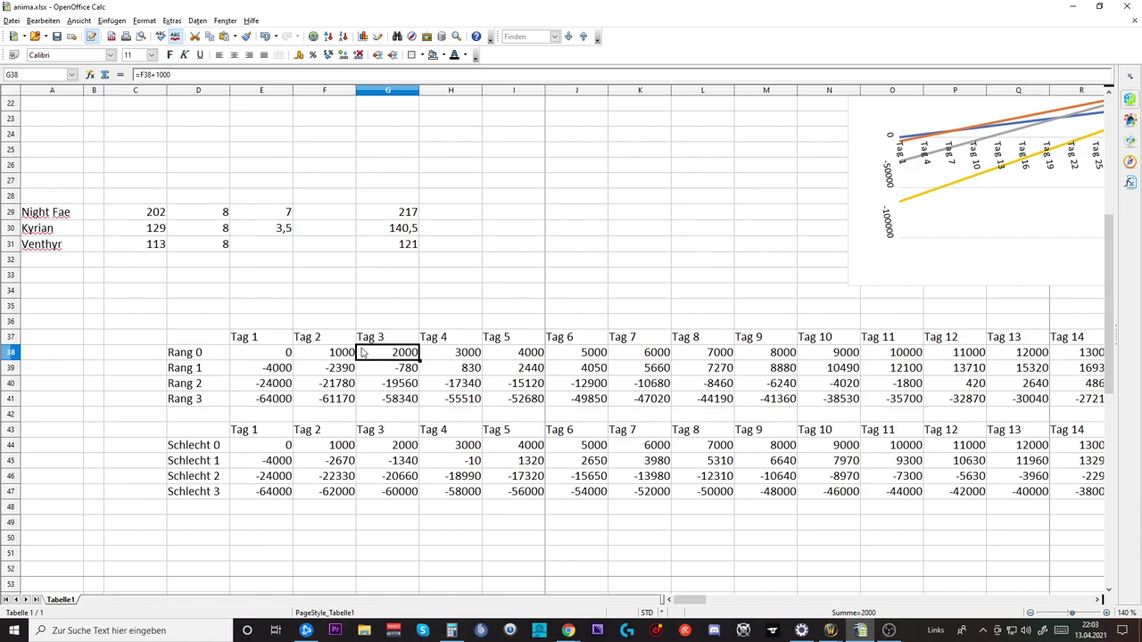
pyautogui.click(280, 356)
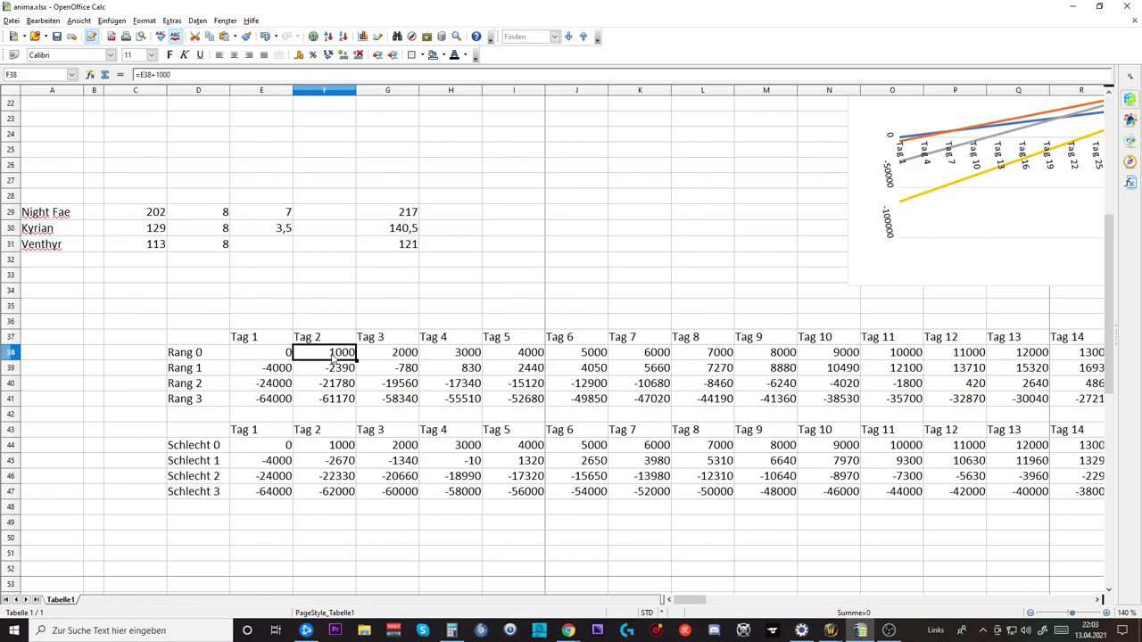
pyautogui.click(331, 359)
pyautogui.click(407, 358)
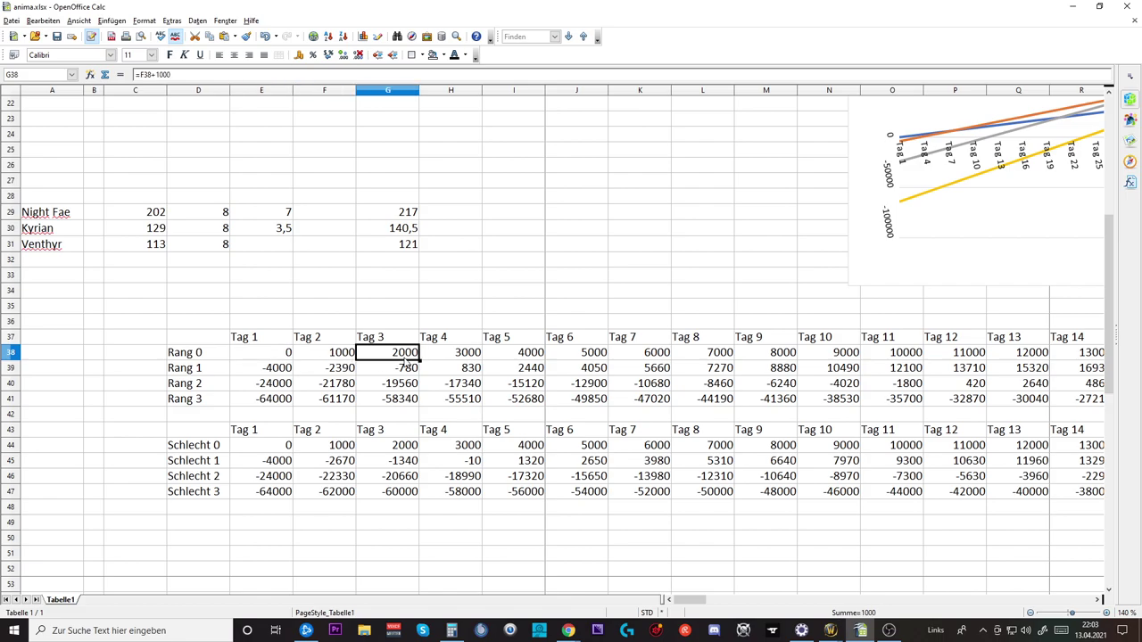
pyautogui.click(479, 358)
pyautogui.click(524, 358)
pyautogui.click(603, 360)
# - Compare the Rang 1 daily increment in F39 with the percentage for the 4000 anima cost in C10
pyautogui.click(342, 370)
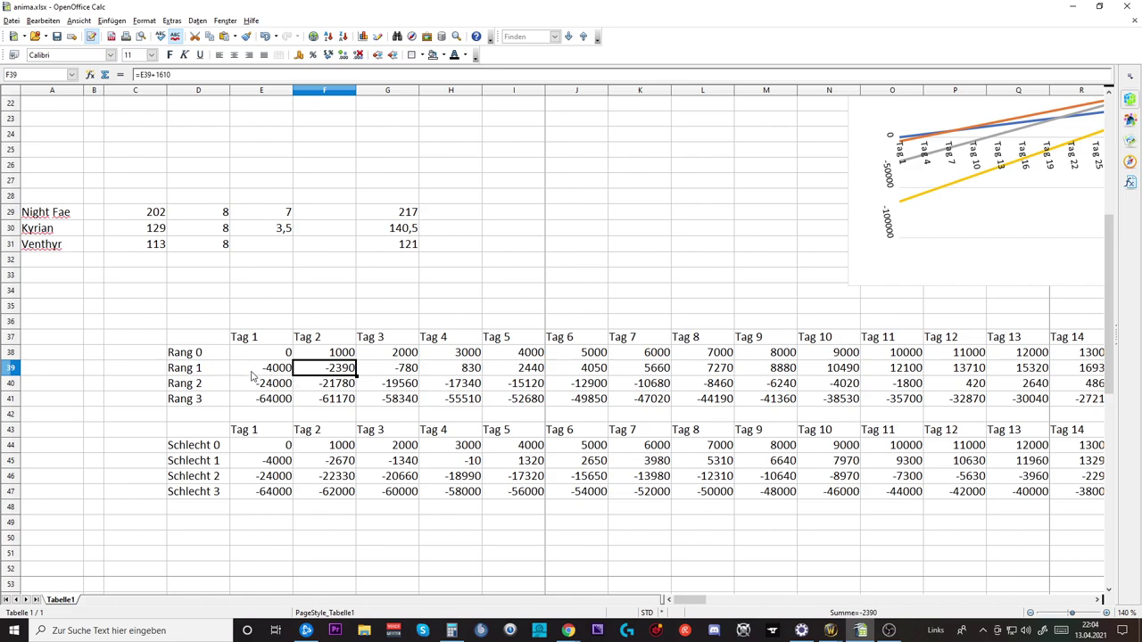
pyautogui.scroll(4, 254, 382)
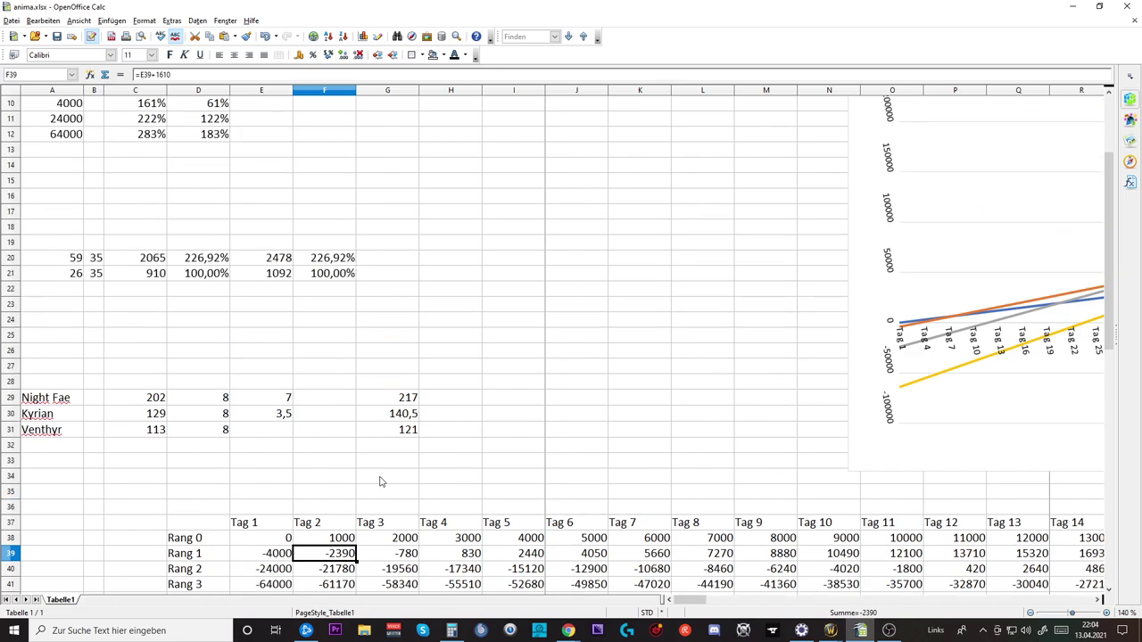
pyautogui.scroll(3, 345, 530)
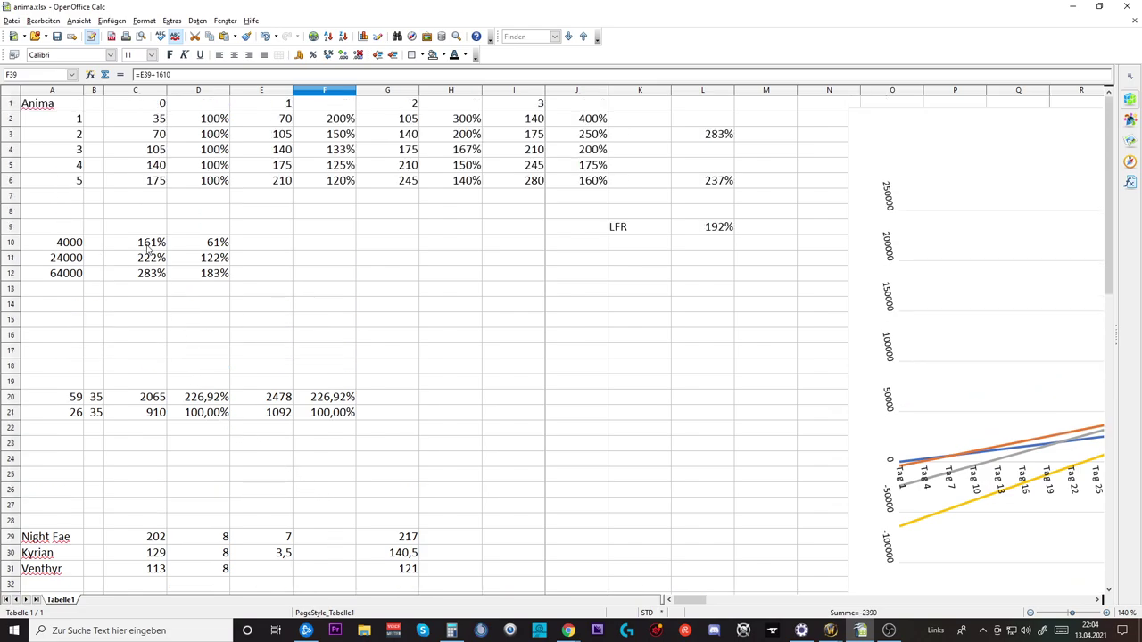
pyautogui.scroll(-4, 387, 344)
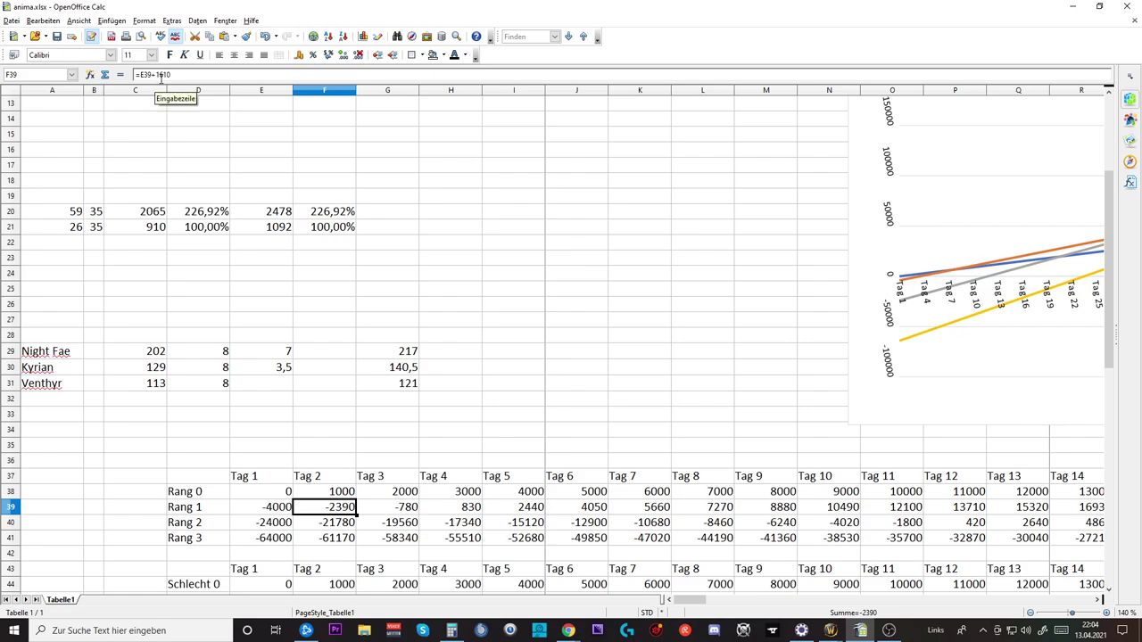
# - Check the Rang 2 percentage formula in C11 against the daily increment in F40
pyautogui.scroll(4, 323, 402)
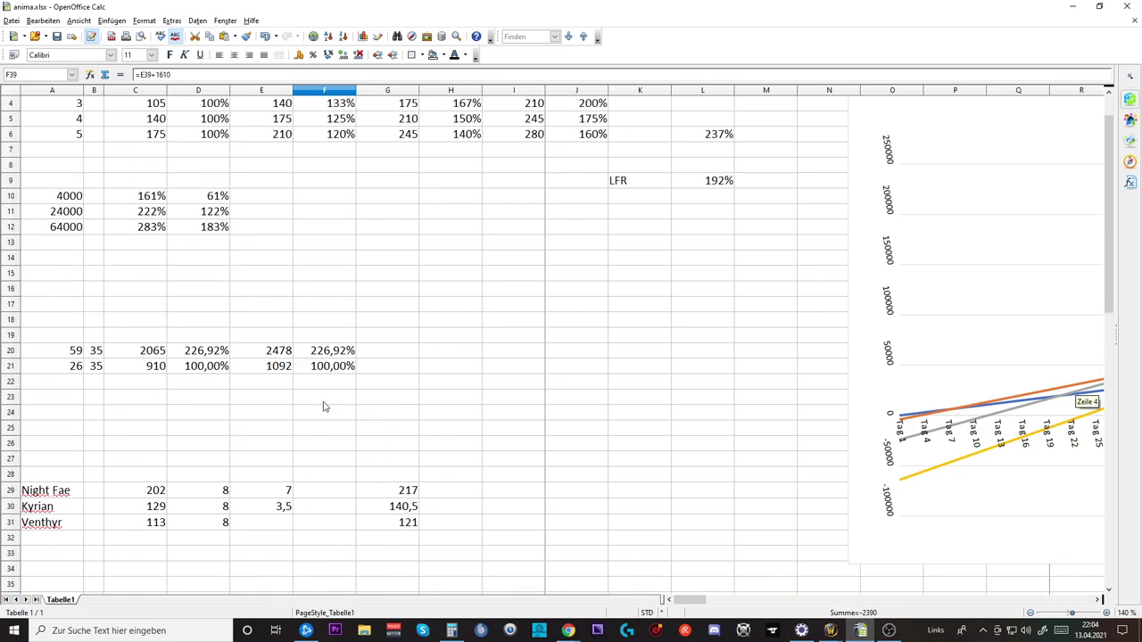
pyautogui.scroll(-2, 316, 393)
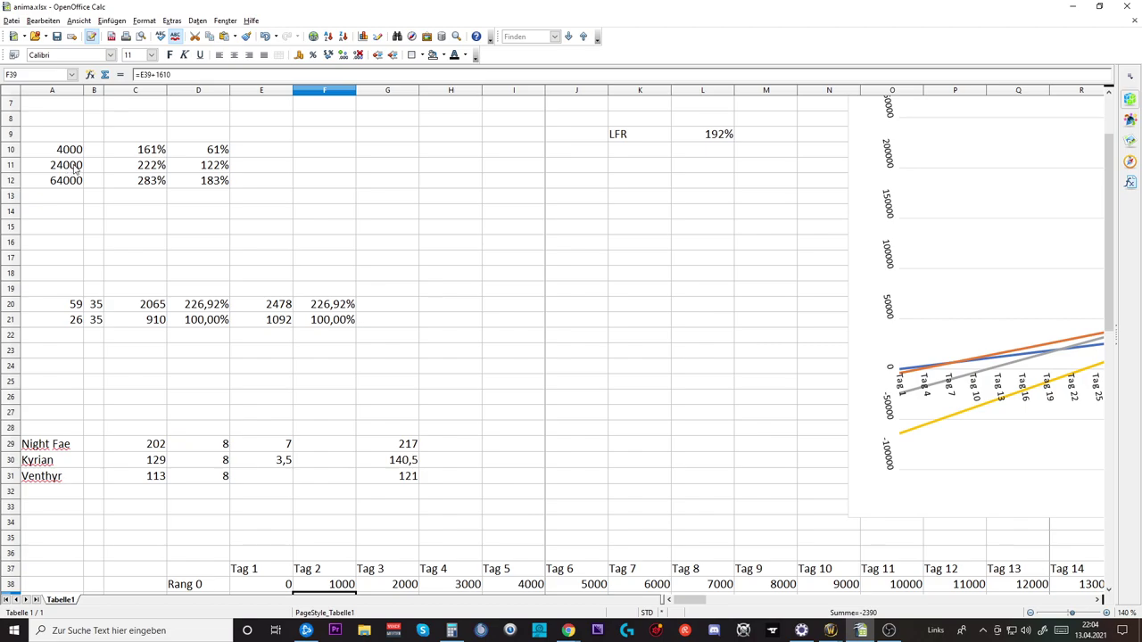
pyautogui.click(141, 169)
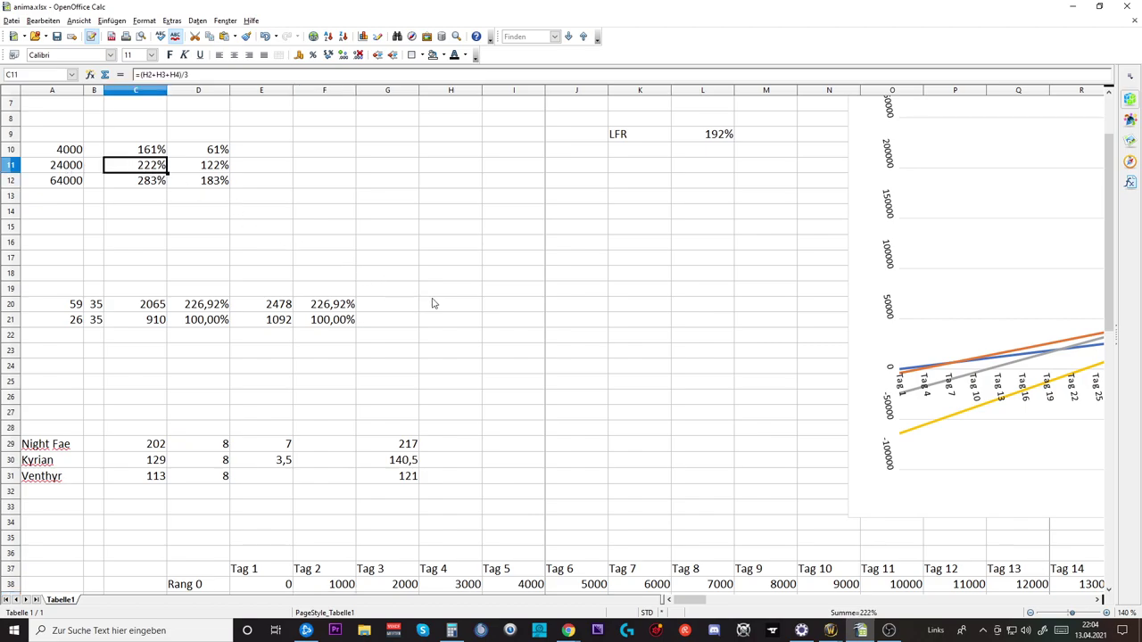
pyautogui.scroll(-3, 430, 304)
pyautogui.click(334, 479)
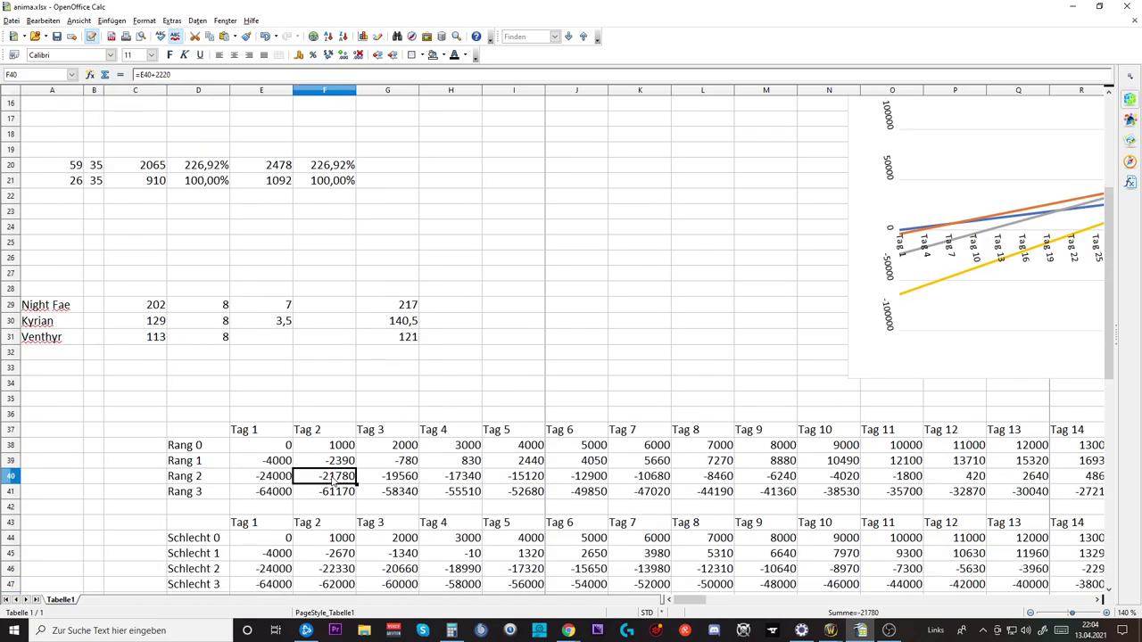
# - Compare the Rang 3 increment in F41 with the percentage in C12, and inspect the Tag 3 values in column G
pyautogui.scroll(2, 315, 437)
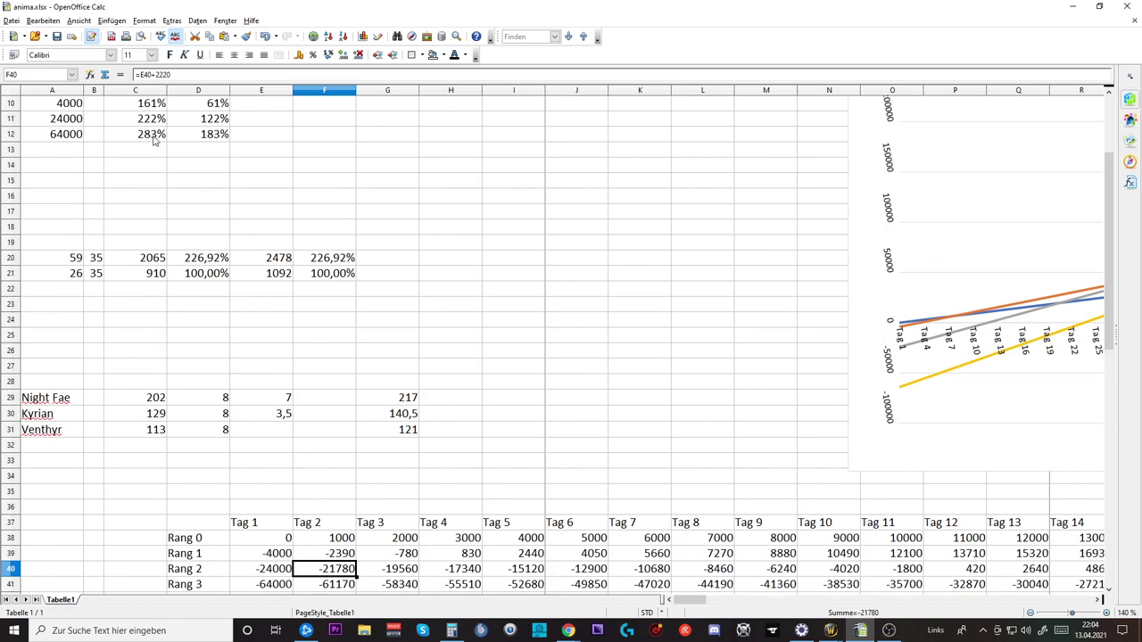
pyautogui.scroll(-3, 283, 235)
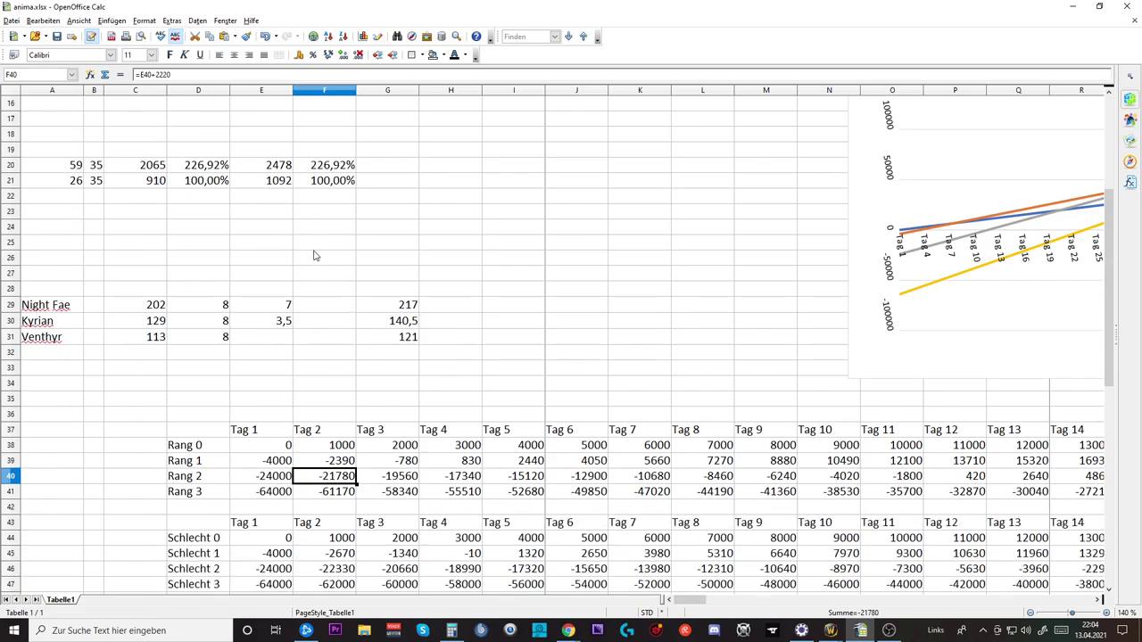
pyautogui.click(342, 451)
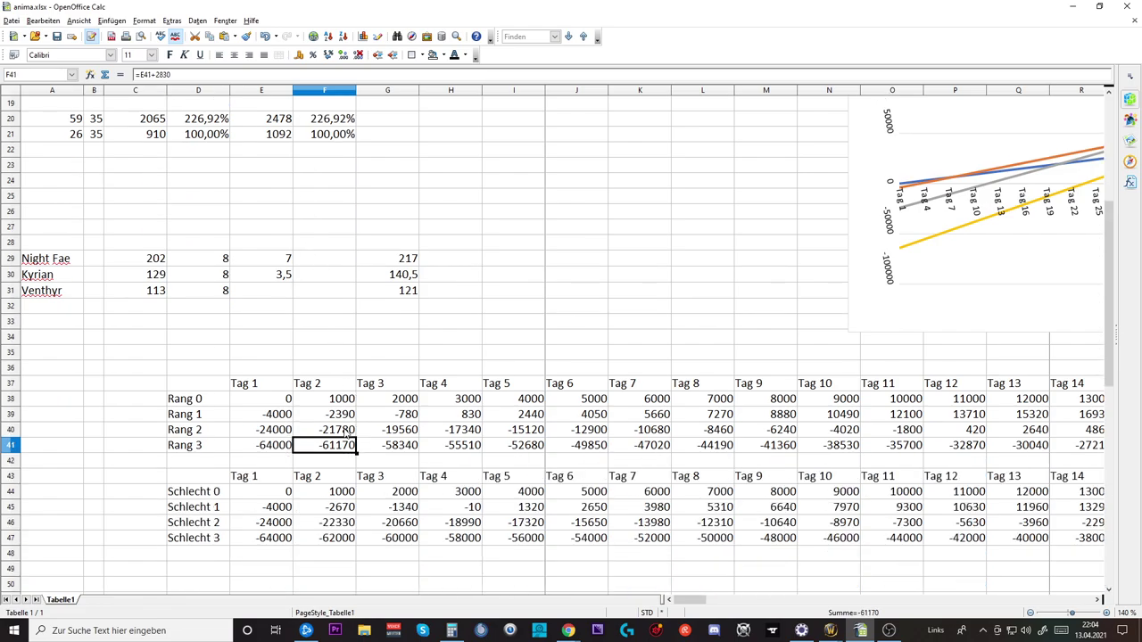
pyautogui.click(397, 451)
pyautogui.click(402, 431)
pyautogui.click(408, 402)
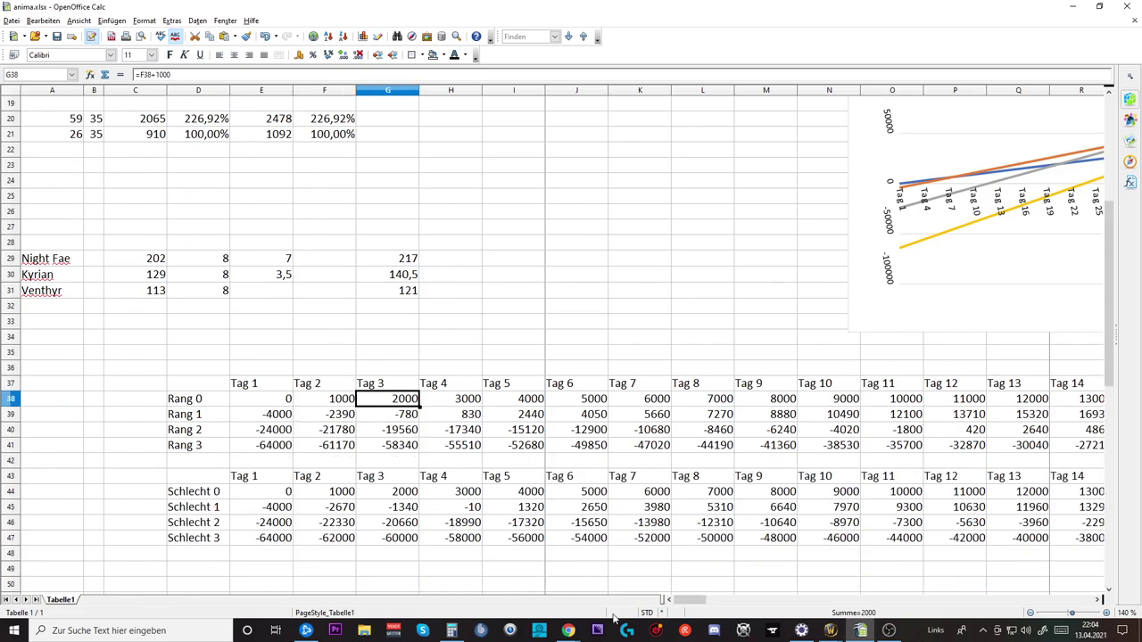
# - Compare the Tag 200 balances of Rang 0 and Rang 3 in GV38 and GV41
pyautogui.moveTo(692, 600); pyautogui.dragTo(1071, 602)
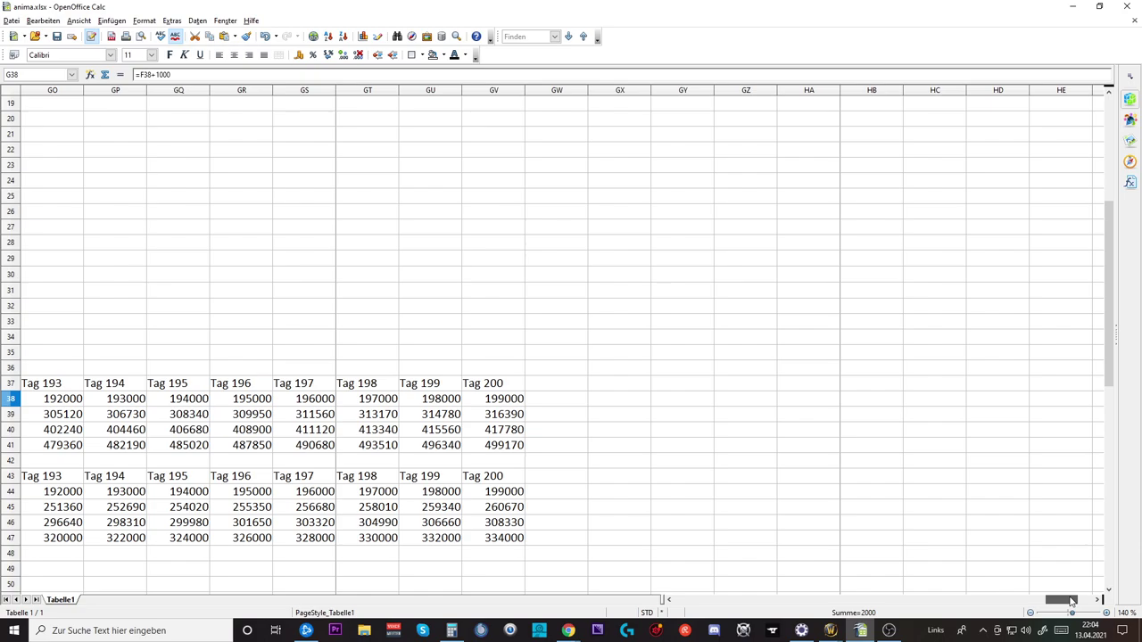
pyautogui.click(509, 403)
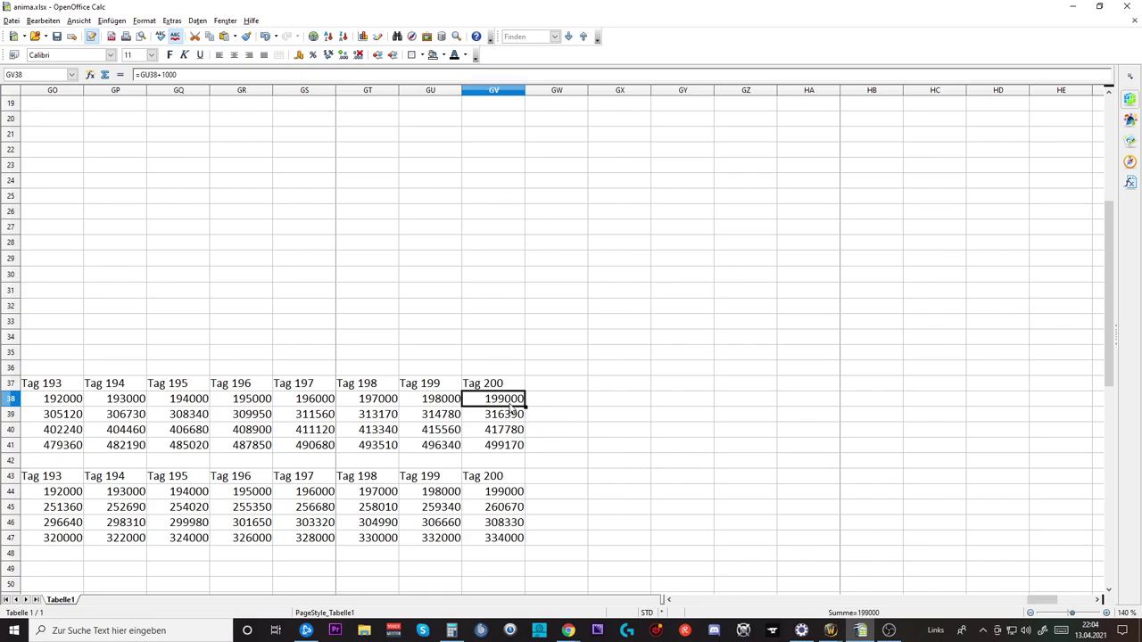
pyautogui.click(512, 450)
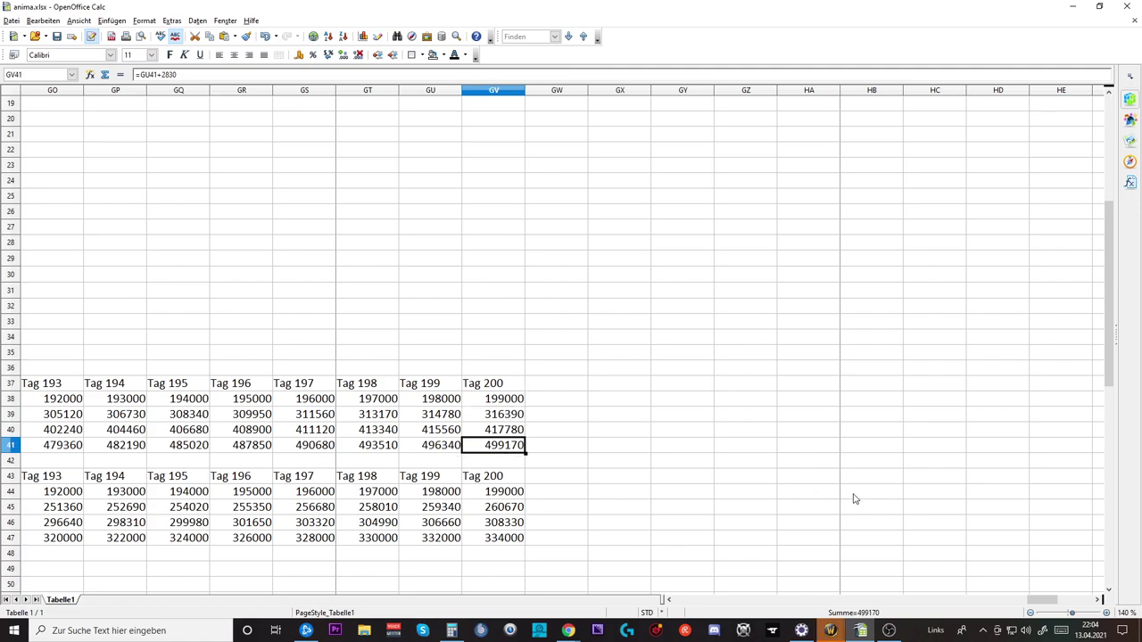
# - Bring the line chart of Rang 0 to Rang 3 for Tag 1 to Tag 100 fully into view
pyautogui.moveTo(1044, 600); pyautogui.dragTo(678, 596)
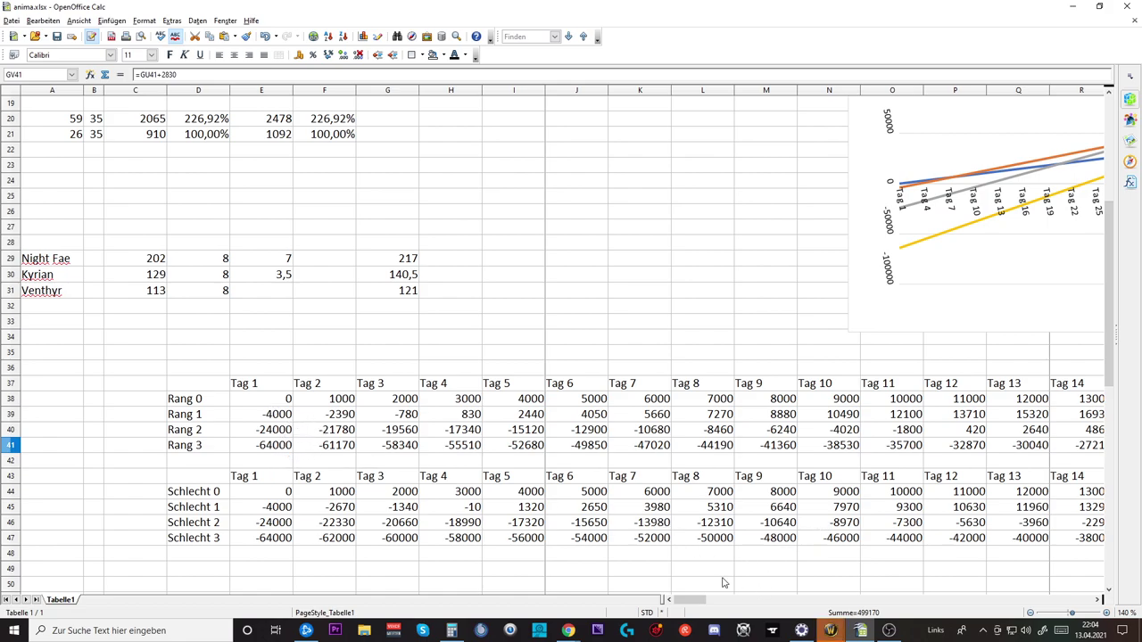
pyautogui.moveTo(696, 601); pyautogui.dragTo(728, 604)
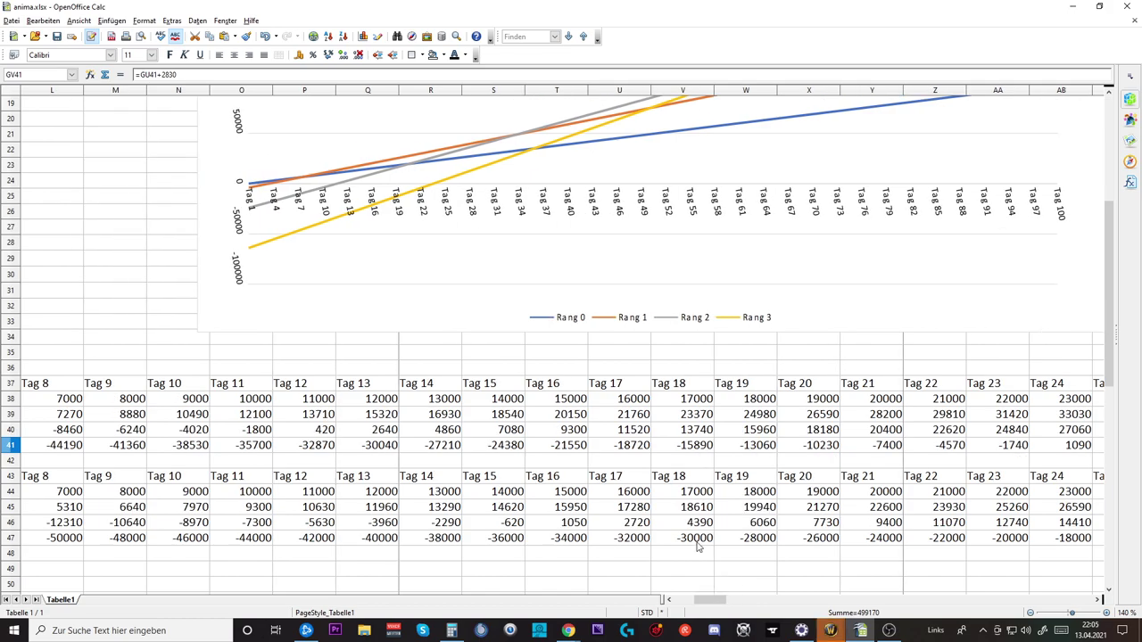
pyautogui.scroll(6, 690, 455)
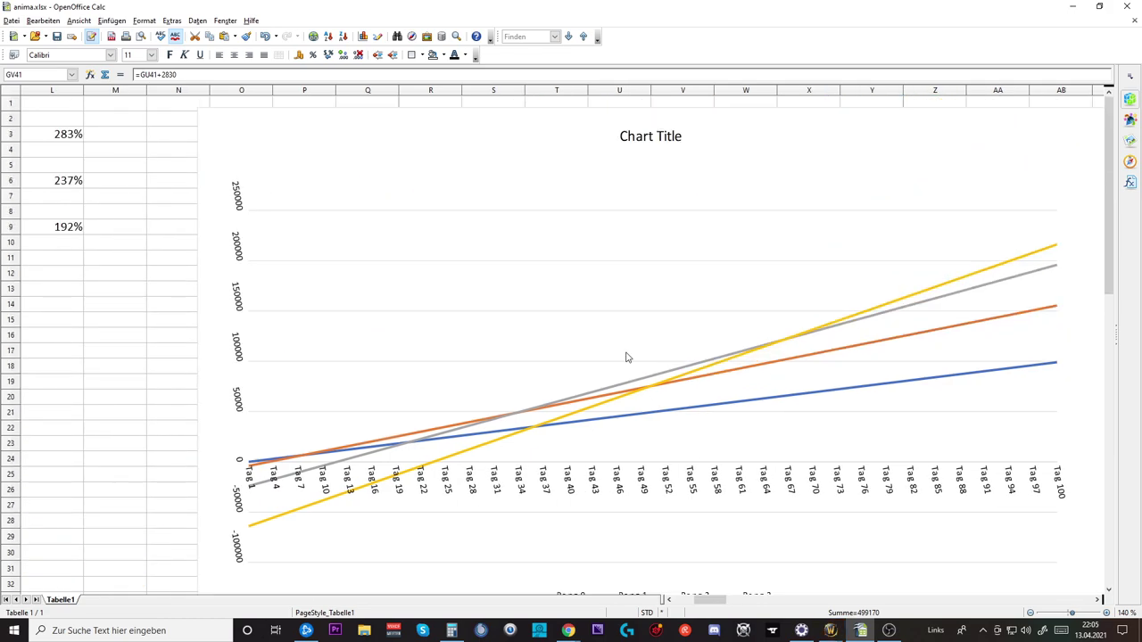
pyautogui.scroll(-2, 627, 358)
pyautogui.scroll(1, 626, 358)
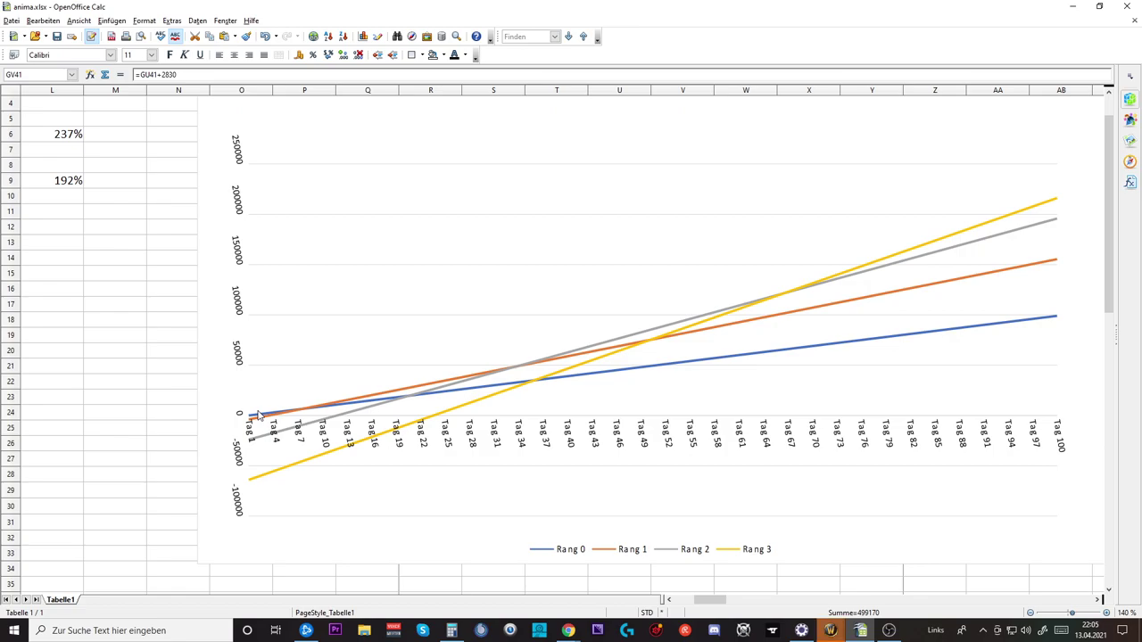
# - Examine where the lines cross in the 100-day Rang chart, and compare it with the Rang and Schlecht charts running to Tag 199
pyautogui.click(304, 414)
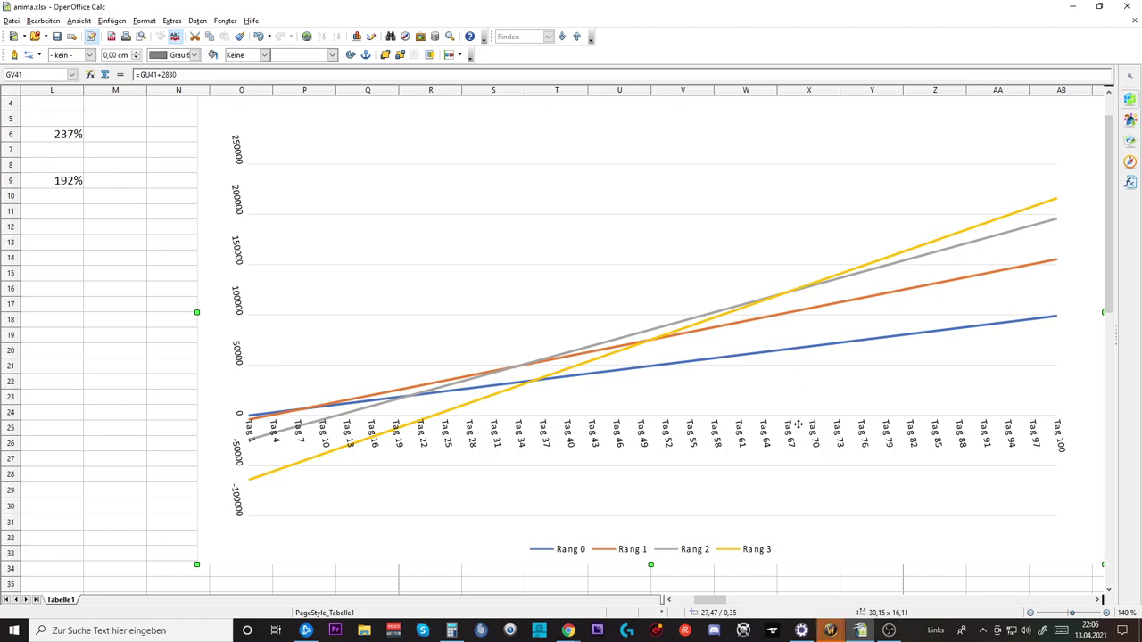
pyautogui.rightClick(786, 295)
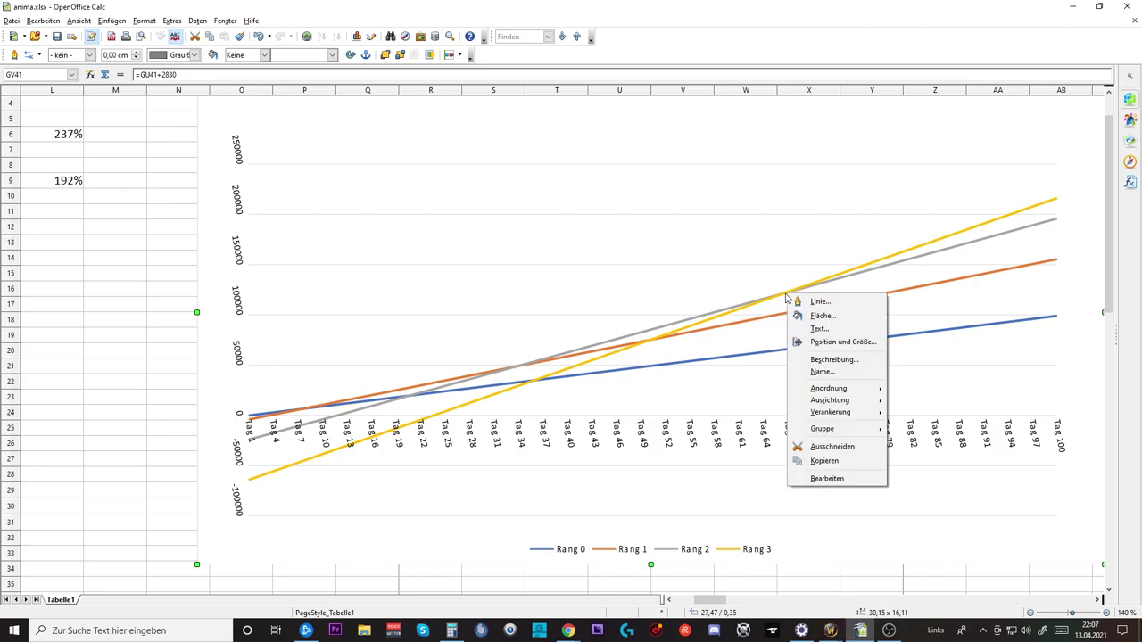
pyautogui.press('Escape')
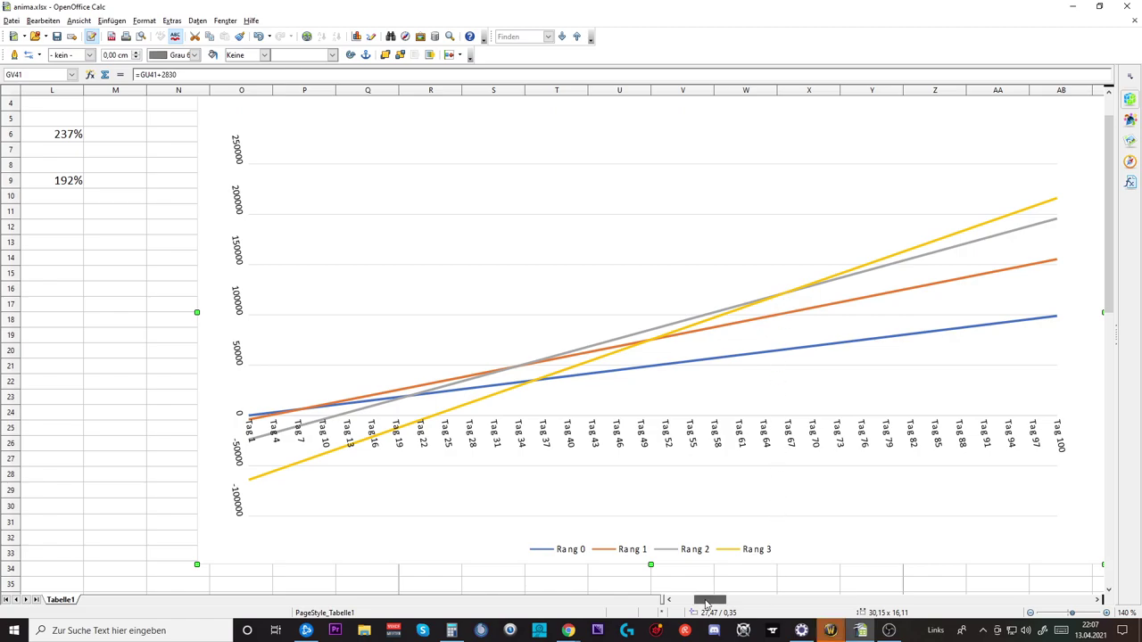
pyautogui.moveTo(709, 601); pyautogui.dragTo(741, 592)
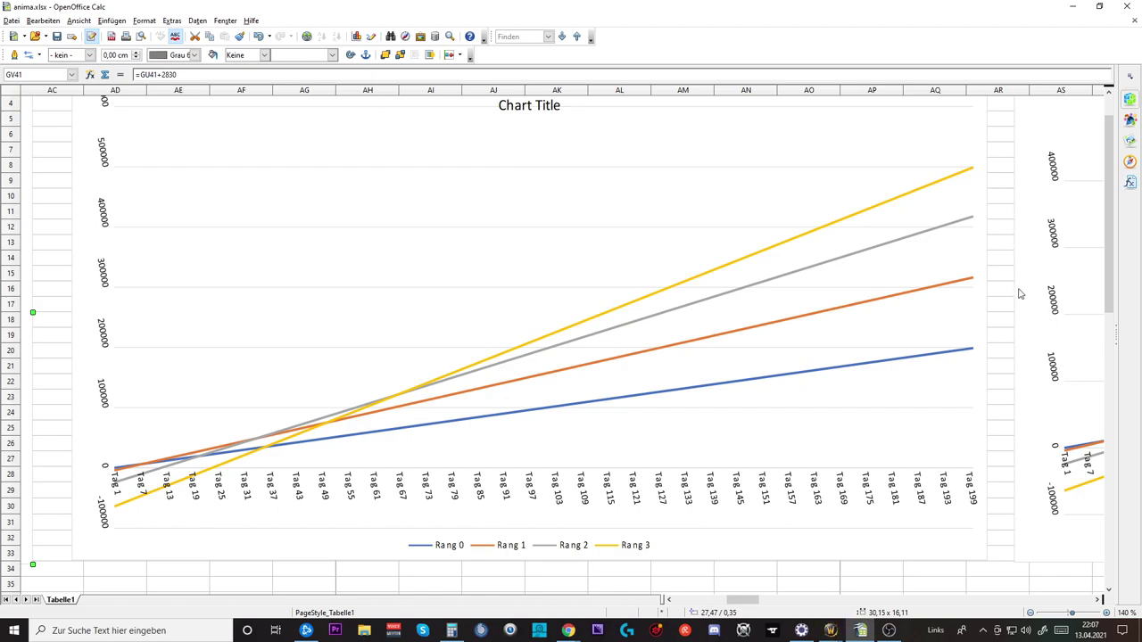
pyautogui.moveTo(746, 599); pyautogui.dragTo(773, 602)
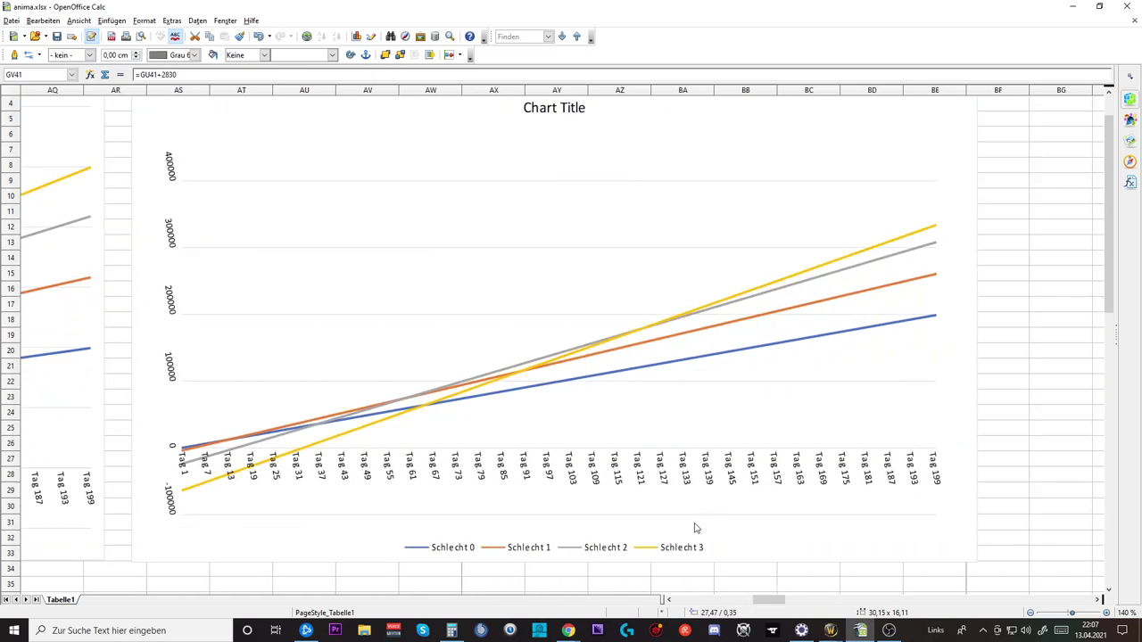
# - Inspect the start of the Schlecht table, checking E44 and the Tag 2 formulas of Schlecht 0 and Schlecht 1 in F44 and F45
pyautogui.scroll(-11, 596, 467)
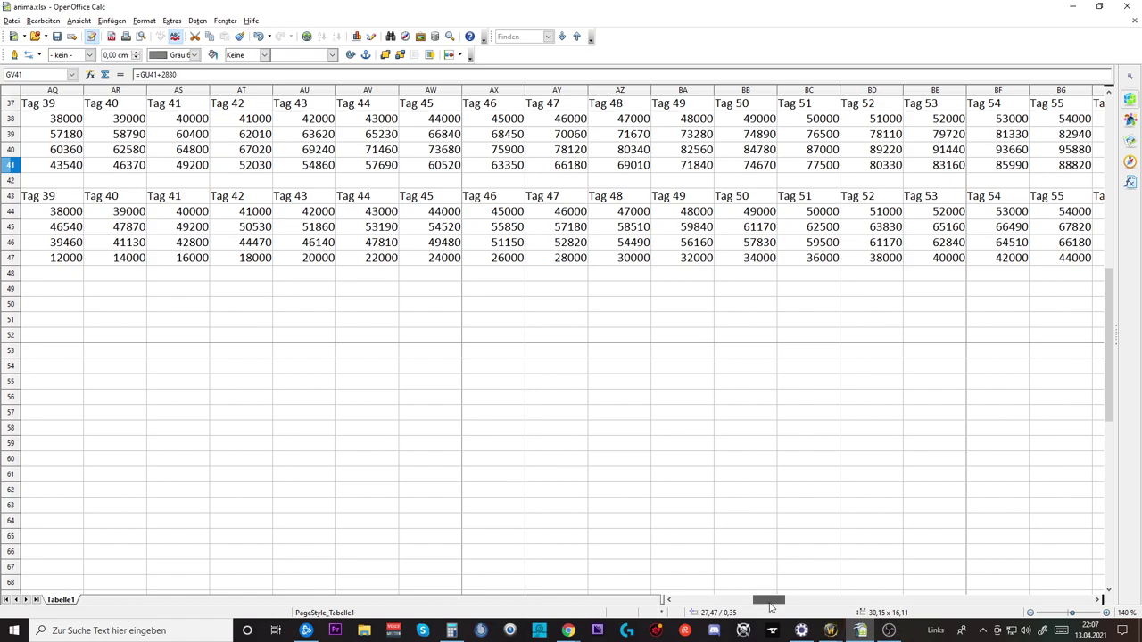
pyautogui.moveTo(772, 606); pyautogui.dragTo(615, 585)
pyautogui.scroll(2, 301, 387)
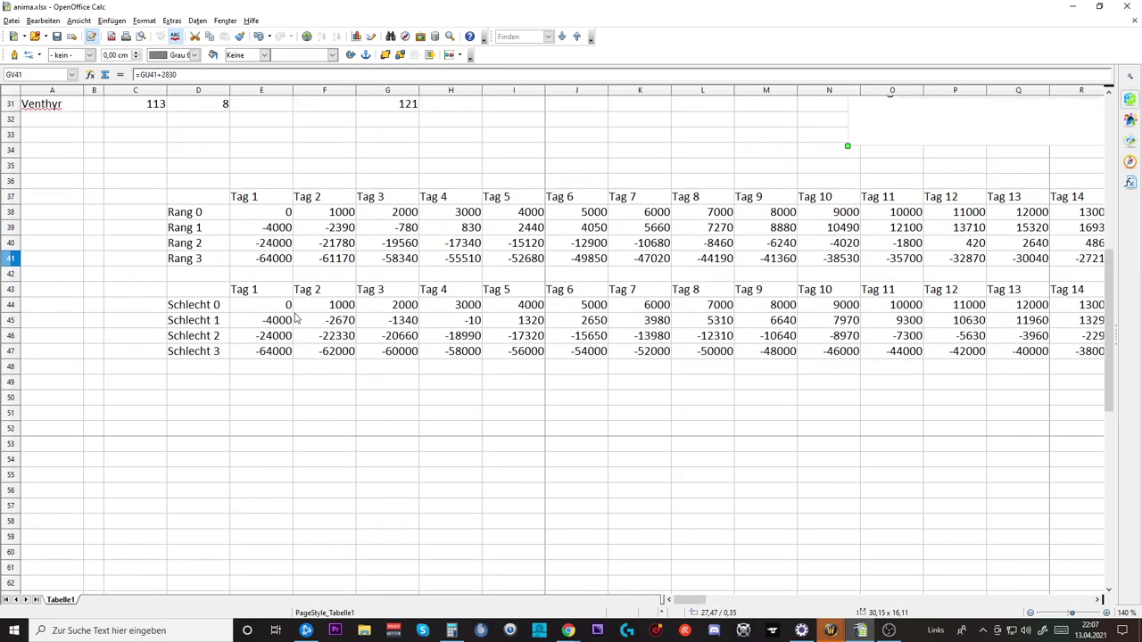
pyautogui.click(284, 307)
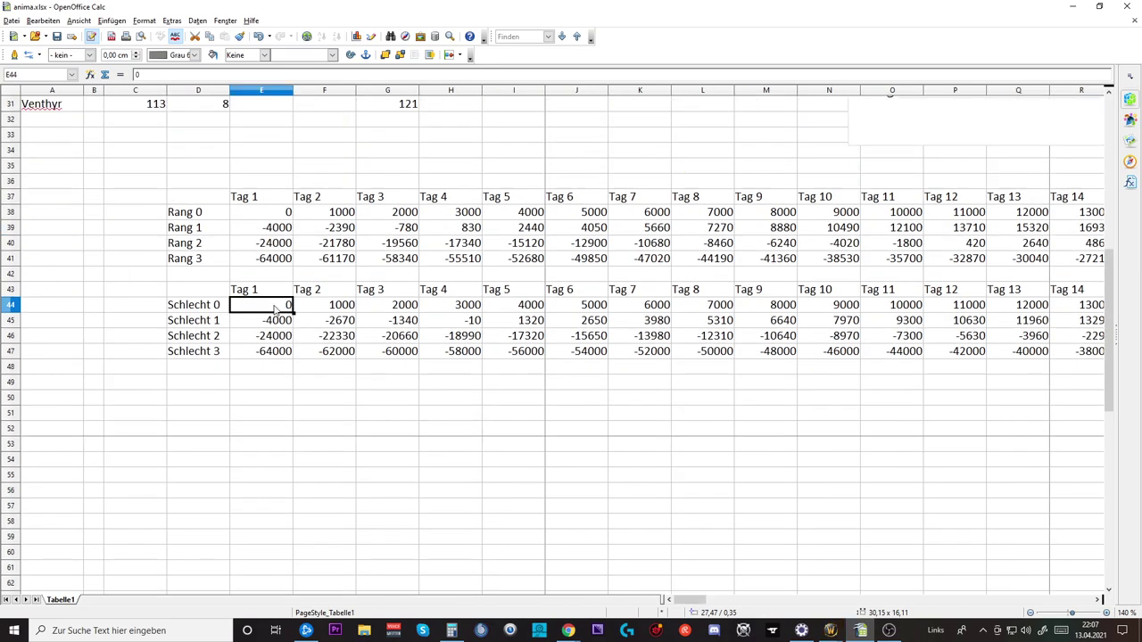
pyautogui.click(343, 305)
pyautogui.click(351, 322)
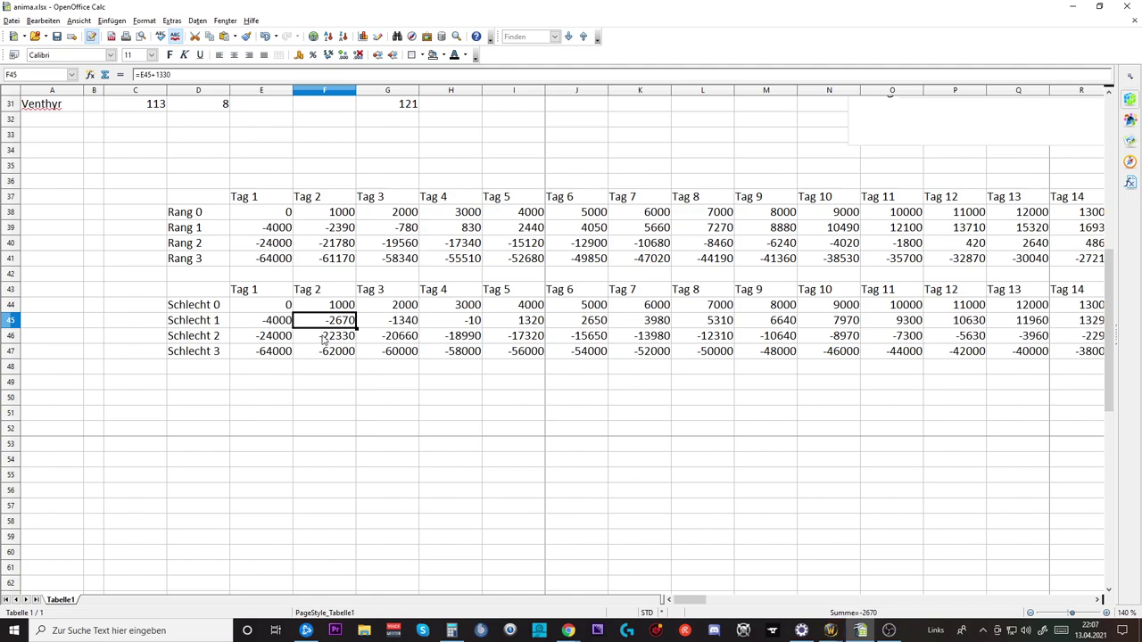
# - Compare the base anima reward in C4 with the rank 0 and rank 1 percentages in D4 and F4
pyautogui.scroll(4, 342, 341)
pyautogui.scroll(6, 346, 348)
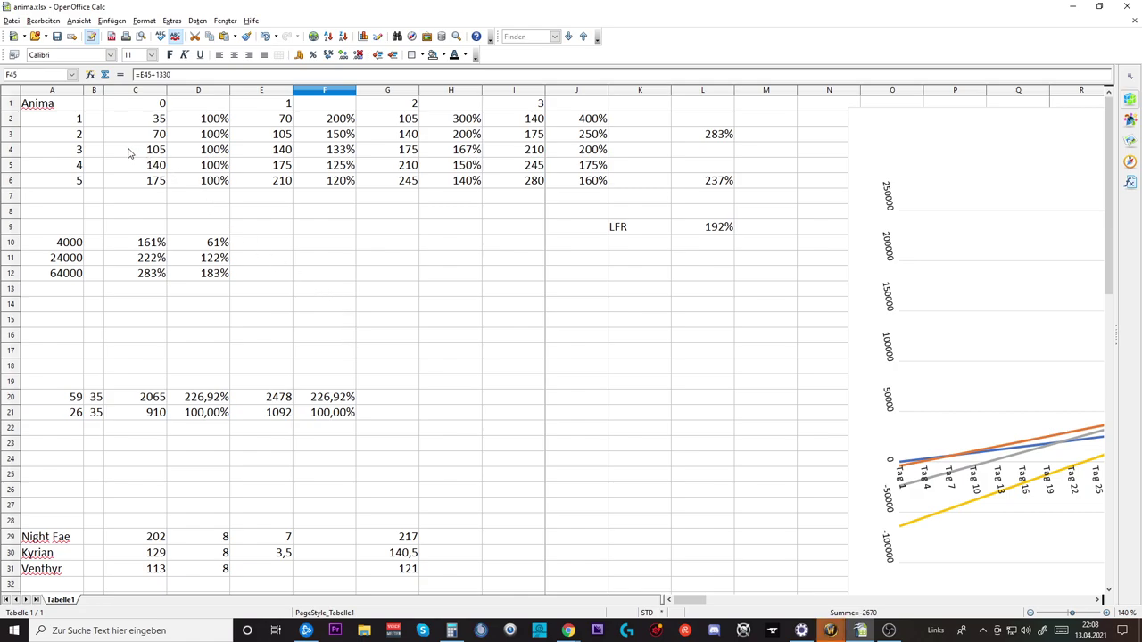
pyautogui.click(134, 153)
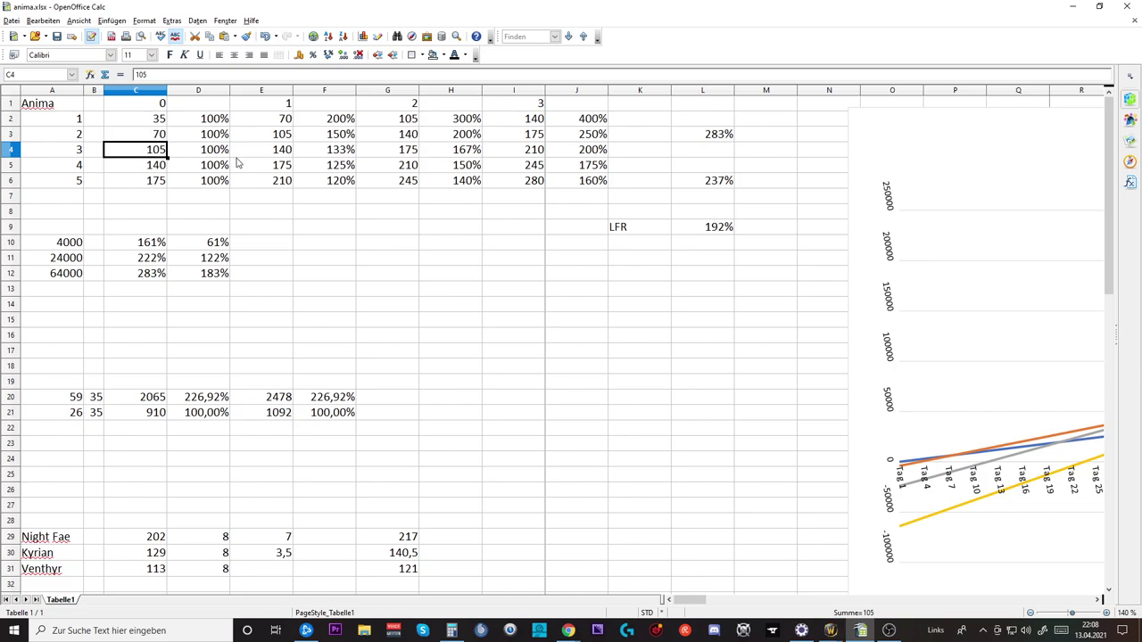
pyautogui.click(218, 155)
pyautogui.click(345, 150)
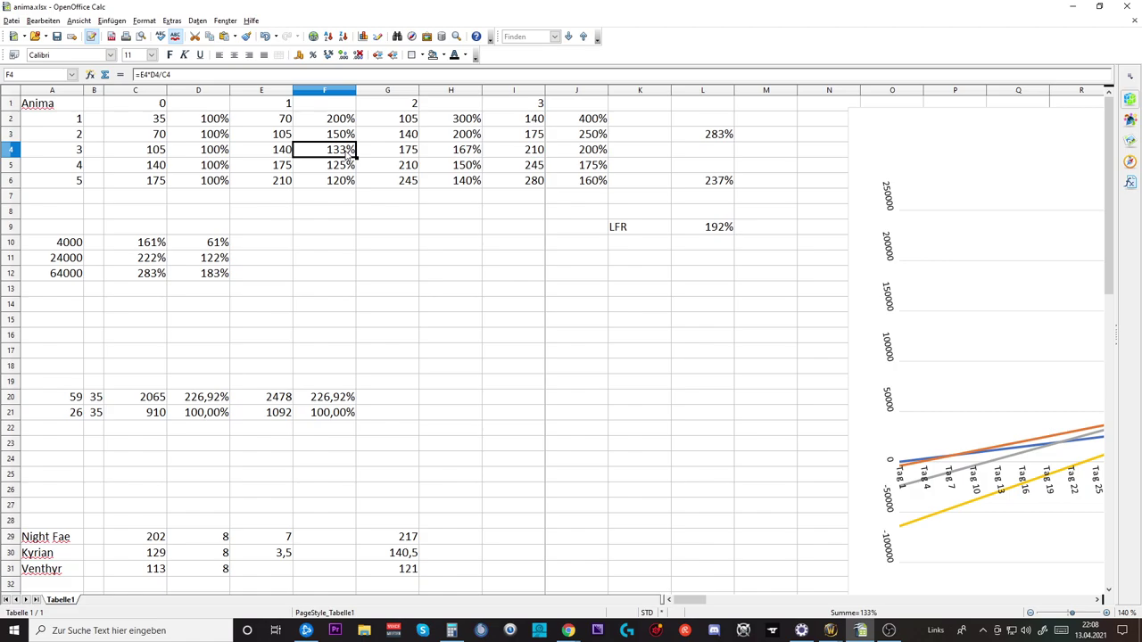
# - Check the rank 2 and rank 3 percentages for the third anima row in H4 and J4
pyautogui.click(434, 153)
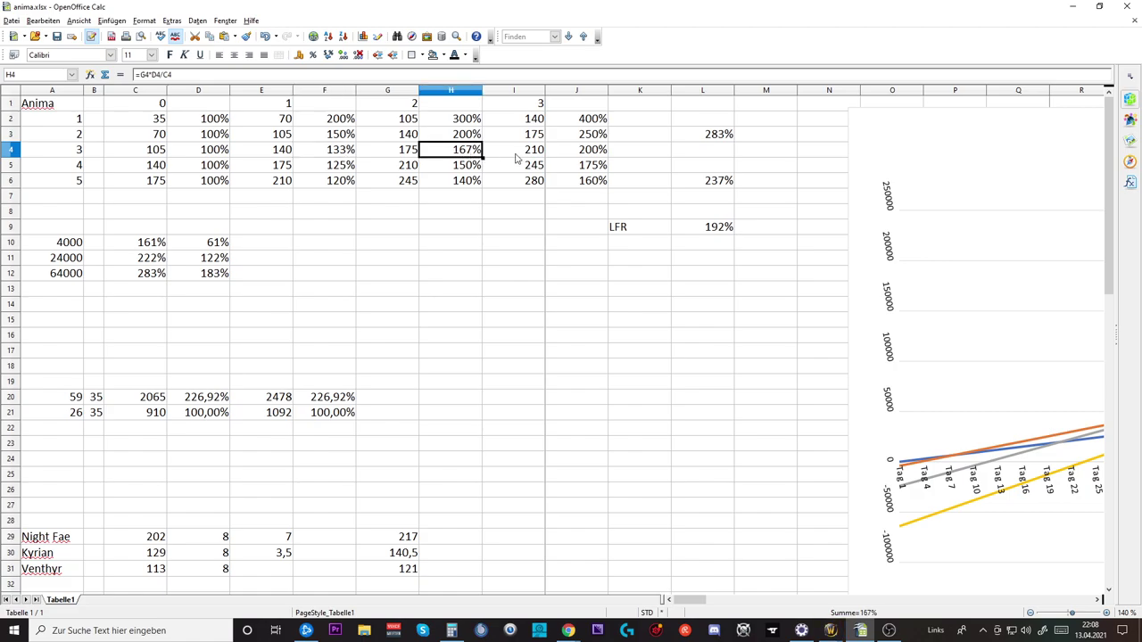
pyautogui.click(604, 154)
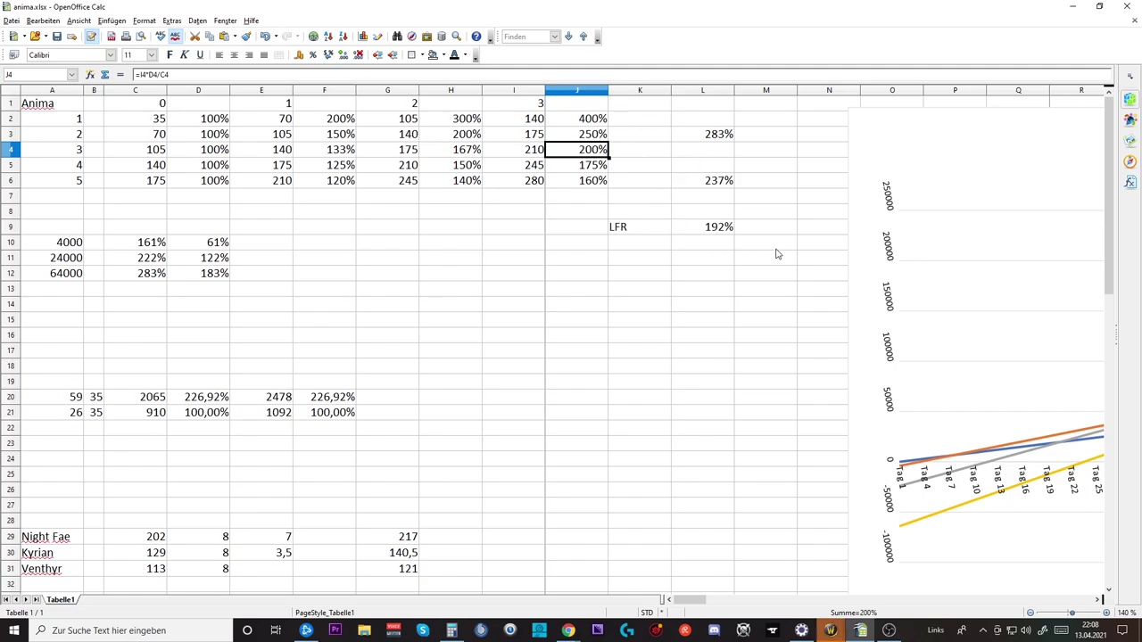
# - Compare the Tag 2 formulas of Schlecht 1 to Schlecht 3 in F45 to F47 with the Rang 1 formula in F39
pyautogui.scroll(-6, 781, 255)
pyautogui.scroll(-1, 781, 254)
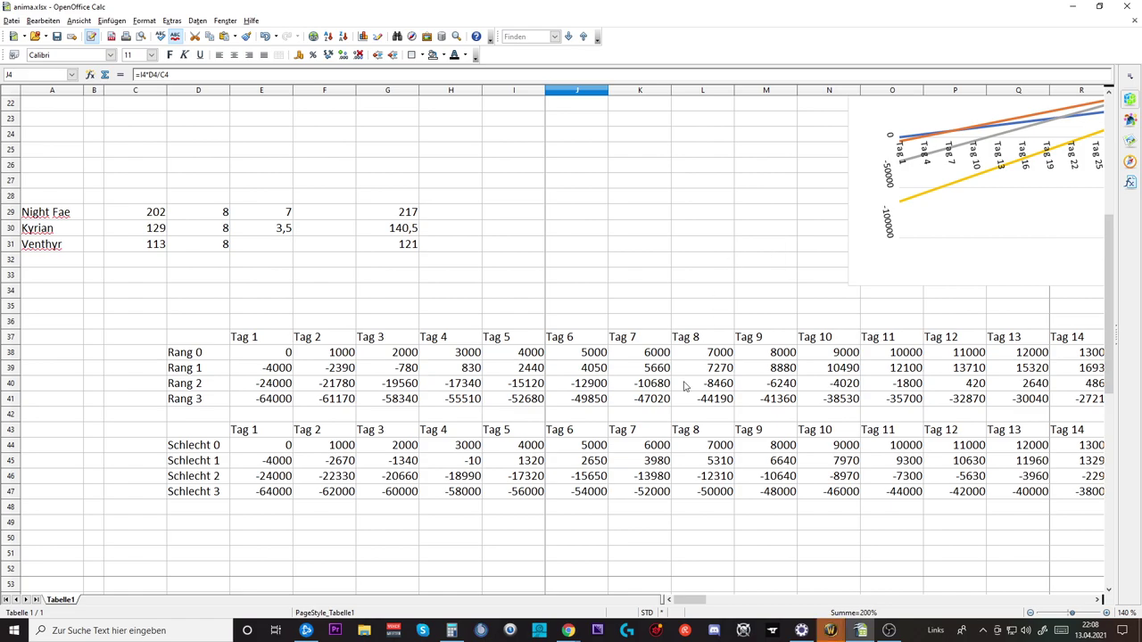
pyautogui.click(342, 465)
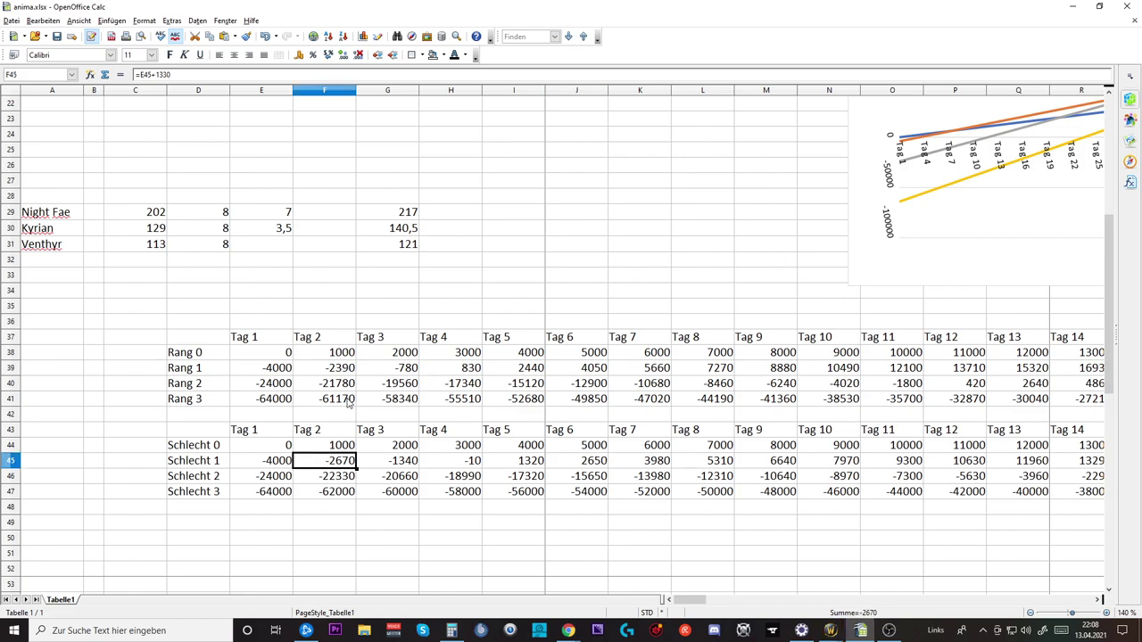
pyautogui.click(339, 370)
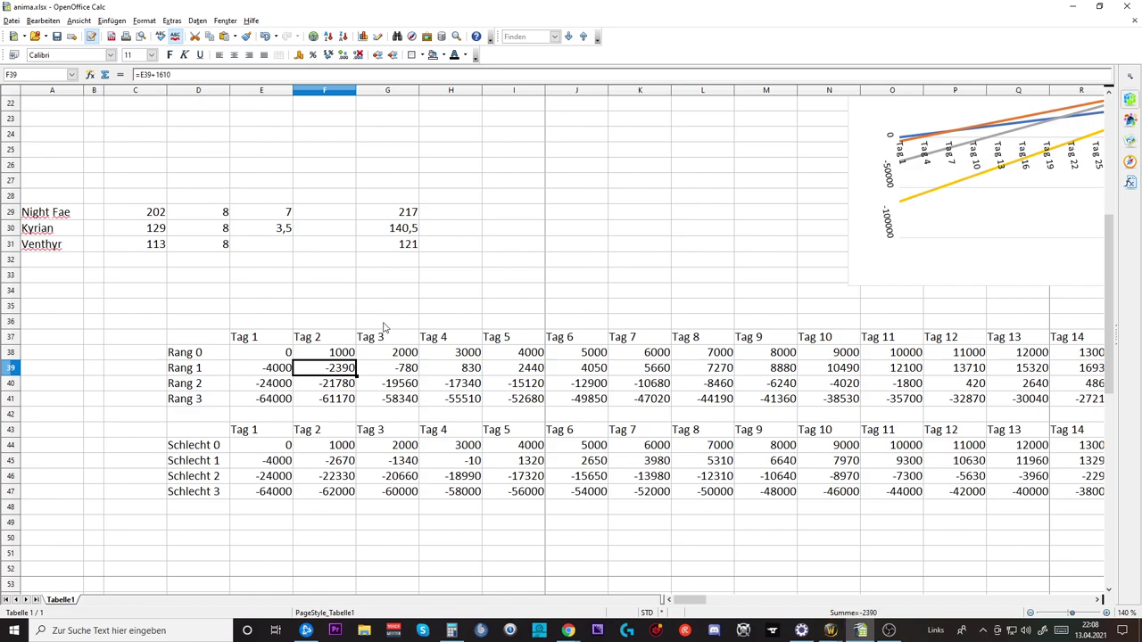
pyautogui.click(339, 461)
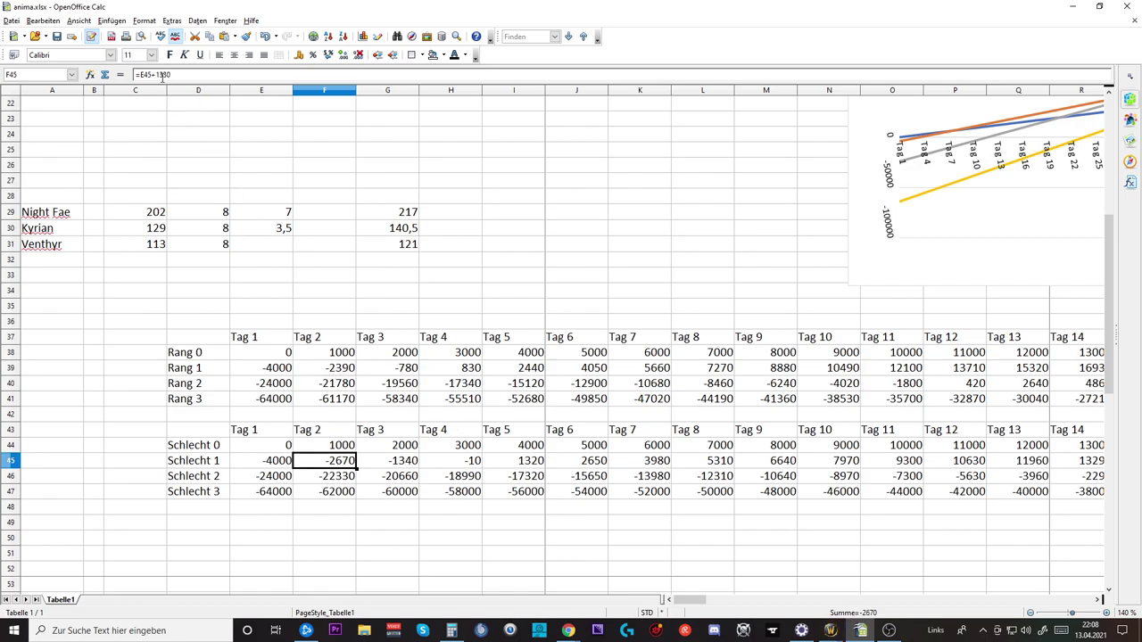
pyautogui.click(340, 476)
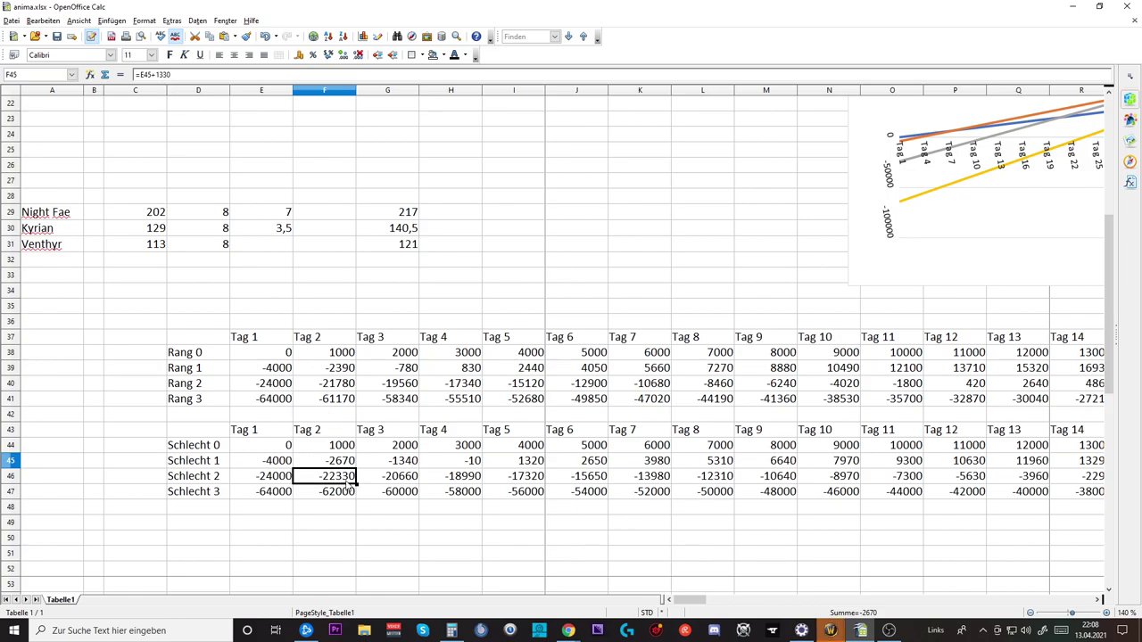
pyautogui.click(348, 493)
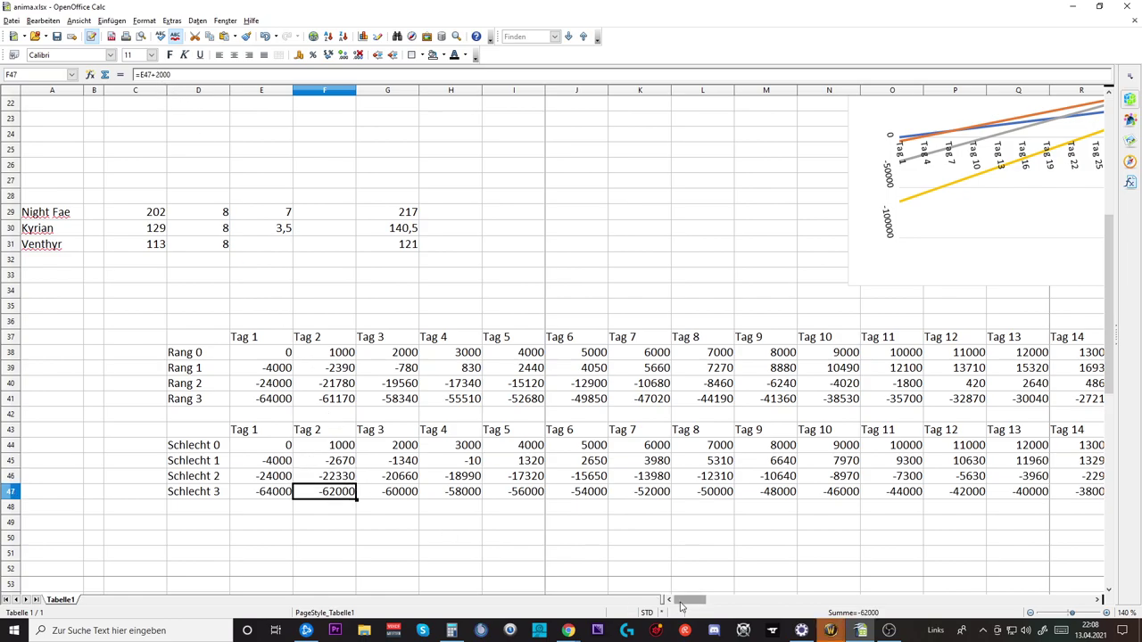
# - Examine where the Schlecht 0 to Schlecht 3 lines cross in the chart running to Tag 199
pyautogui.moveTo(667, 604); pyautogui.dragTo(705, 588)
pyautogui.scroll(5, 683, 441)
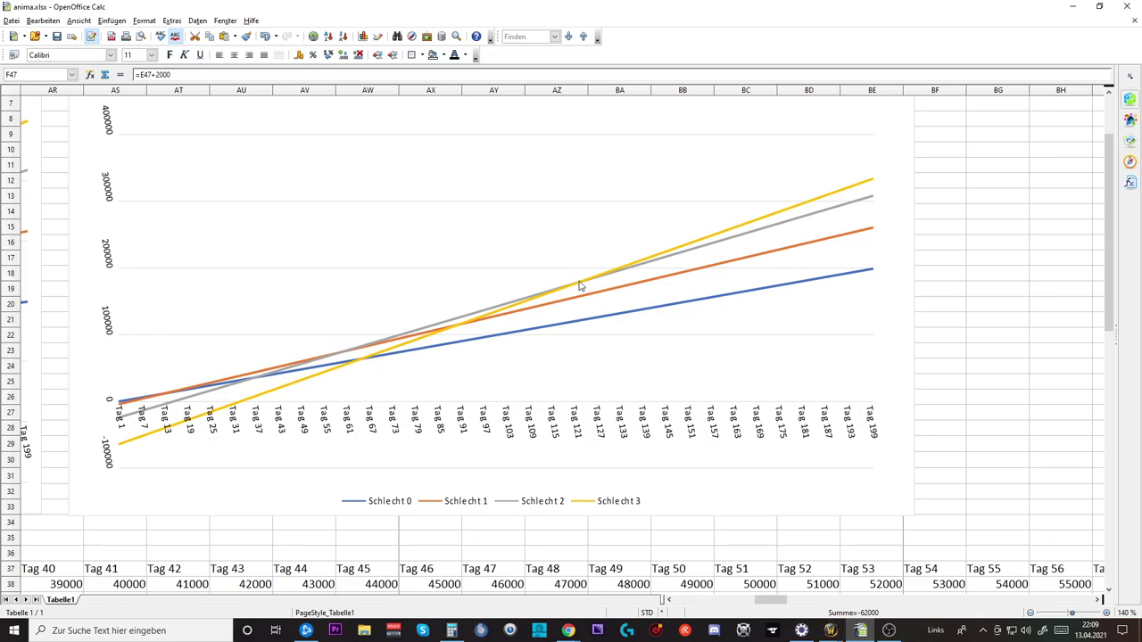
pyautogui.scroll(-4, 579, 285)
pyautogui.scroll(2, 579, 286)
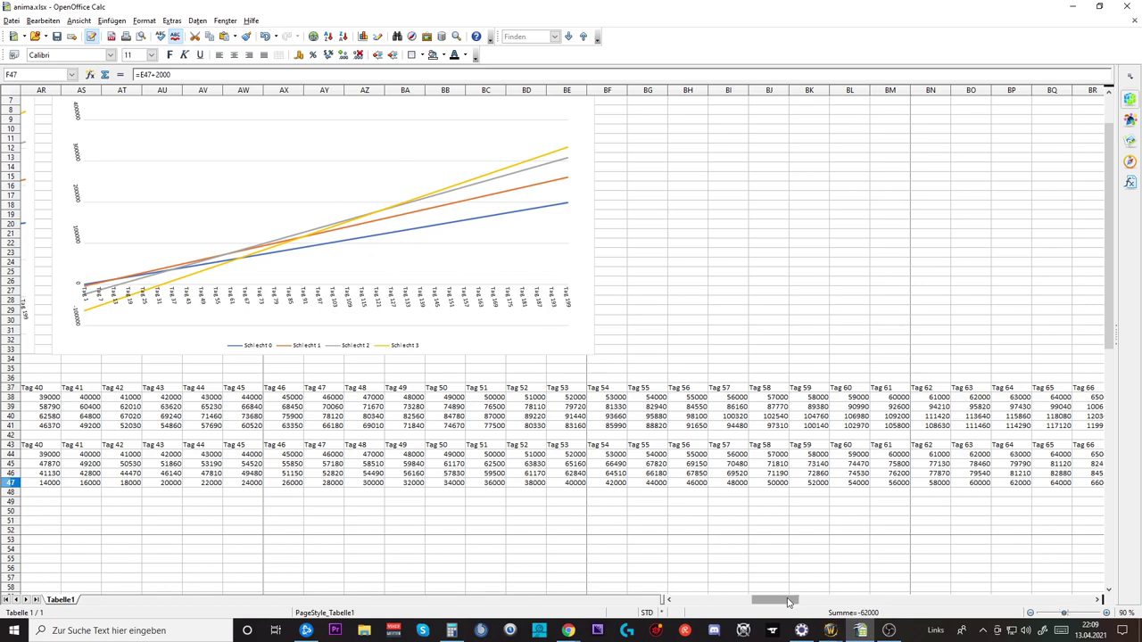
# - Inspect the Night Fae values in C29, D29 and E29 of the covenant table
pyautogui.moveTo(788, 602); pyautogui.dragTo(693, 605)
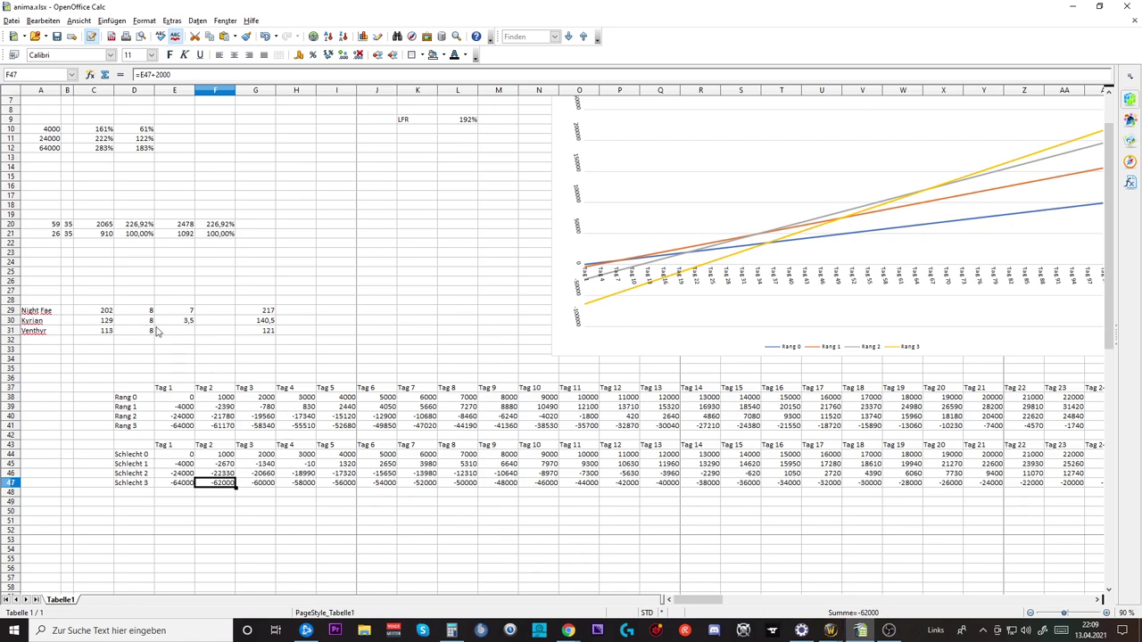
pyautogui.scroll(1, 71, 357)
pyautogui.write('>')
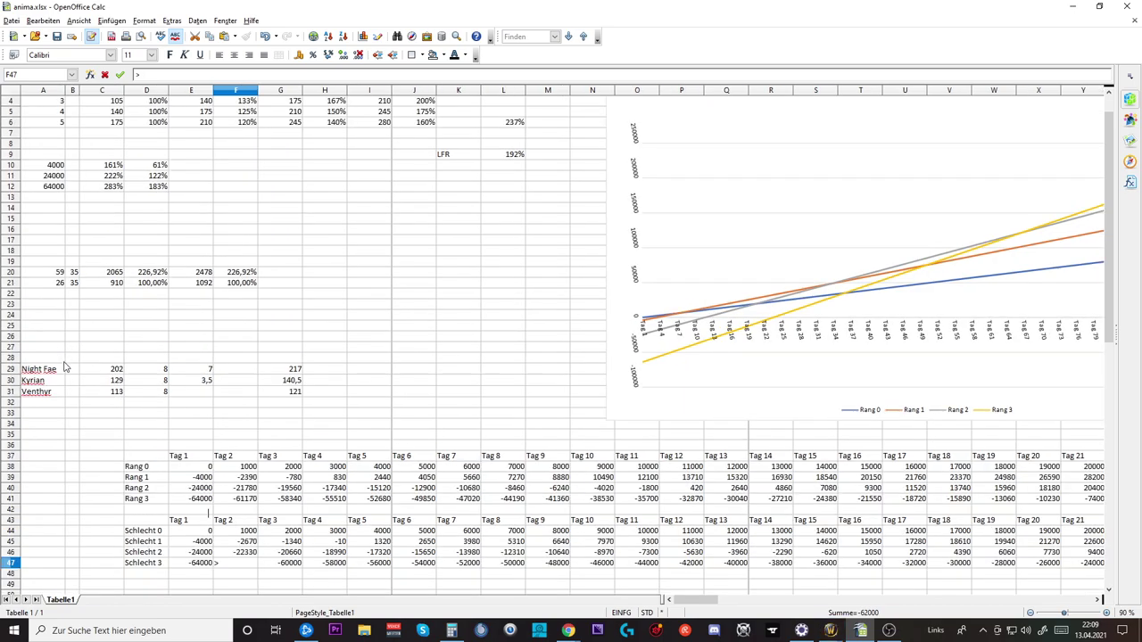
pyautogui.scroll(4, 65, 367)
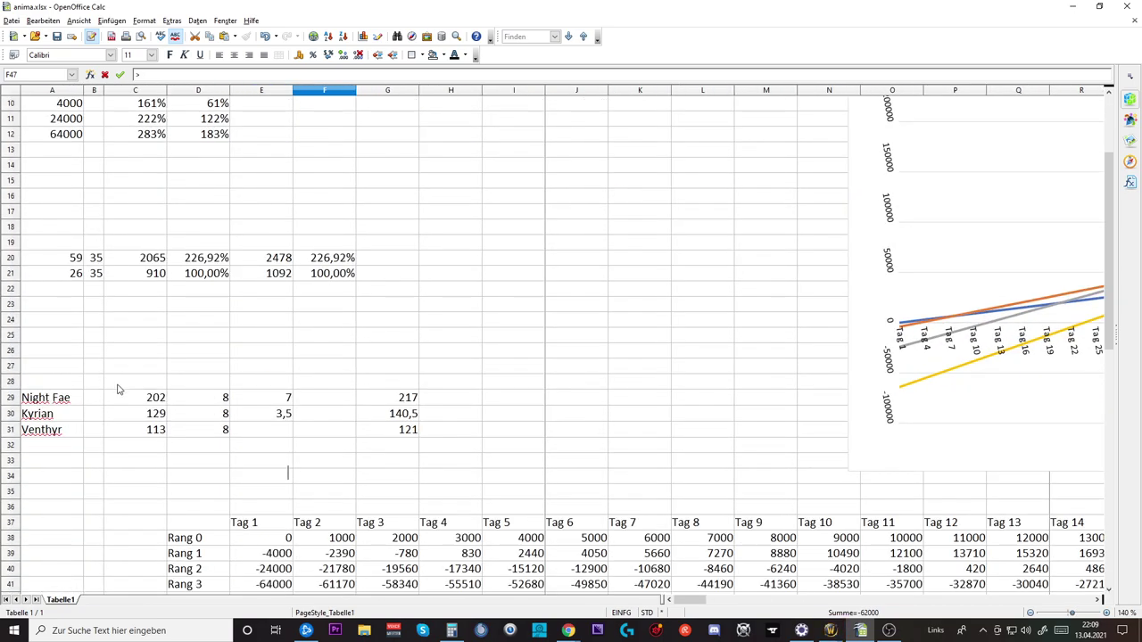
pyautogui.scroll(1, 104, 401)
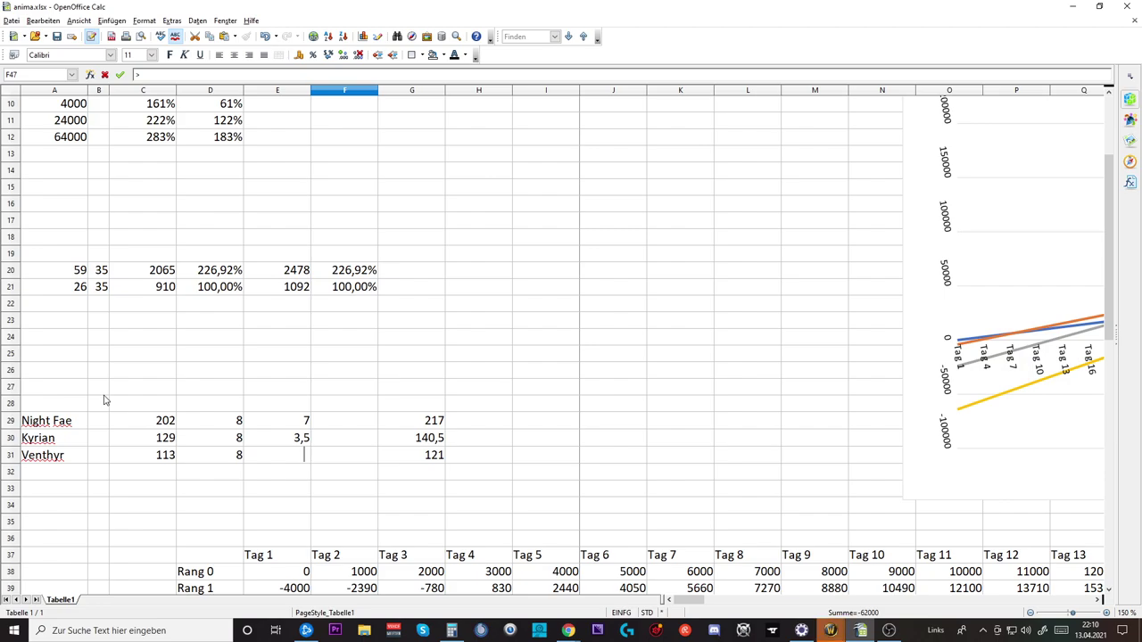
pyautogui.click(165, 425)
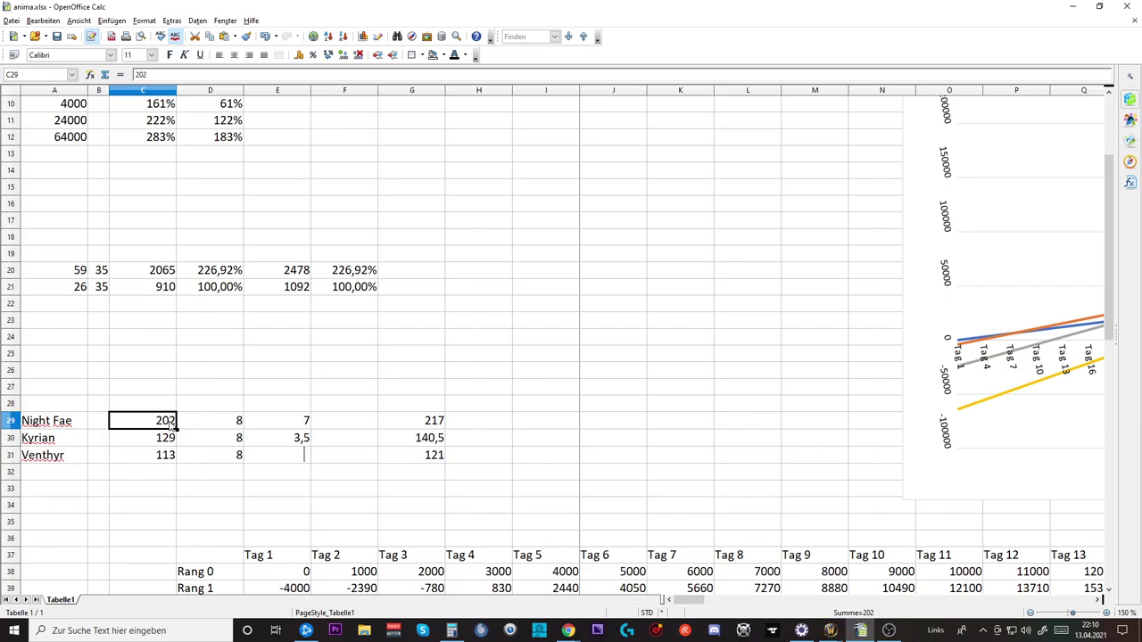
pyautogui.click(219, 427)
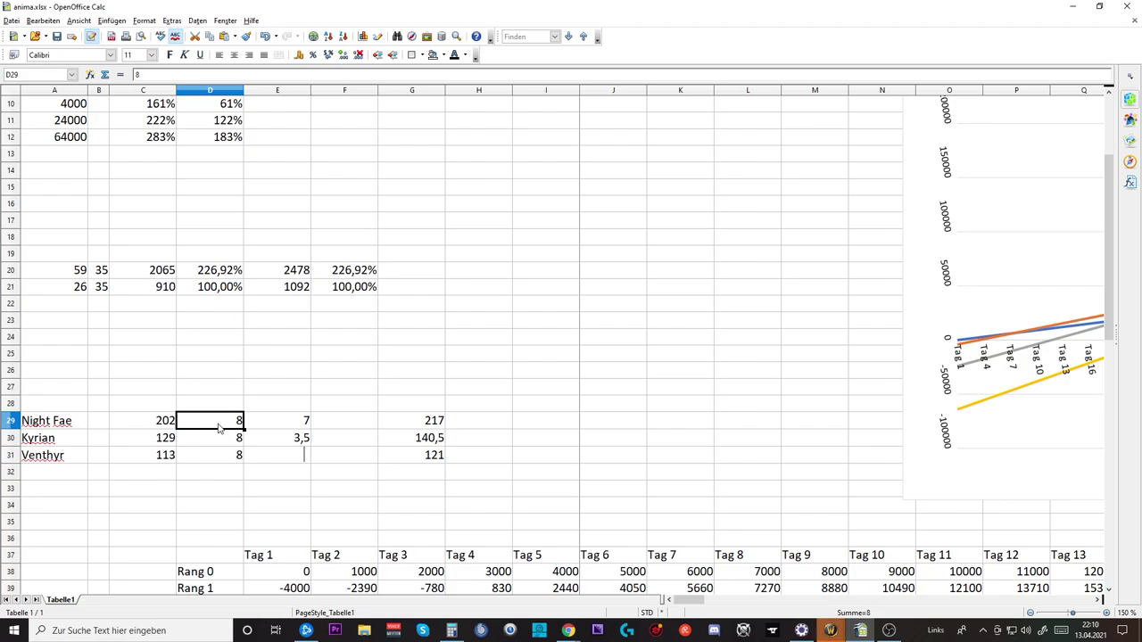
pyautogui.click(298, 425)
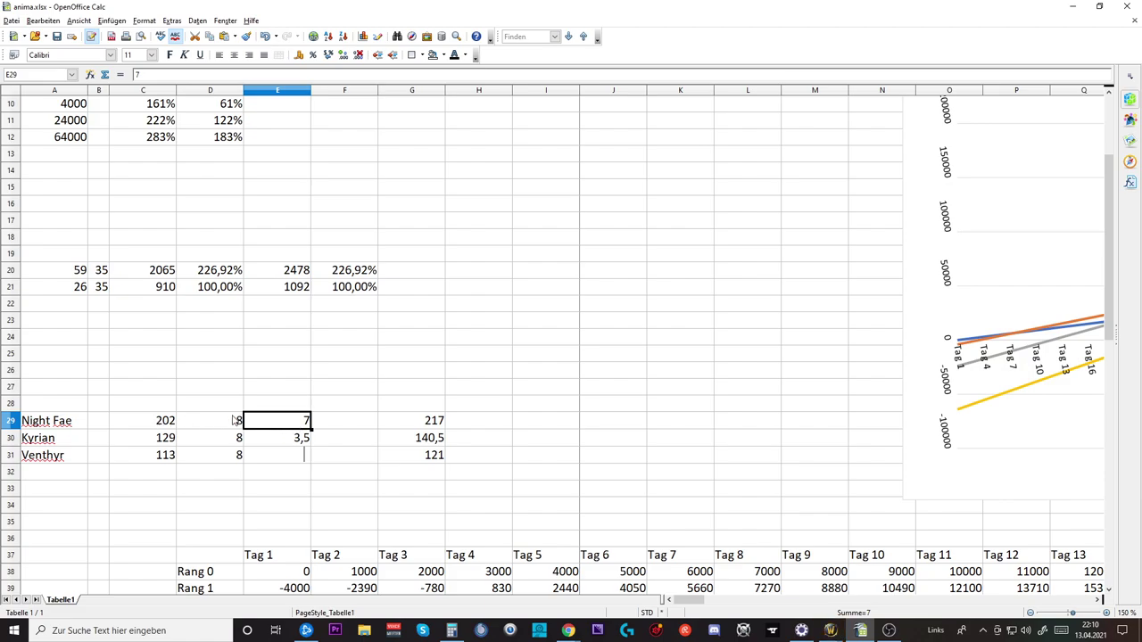
# - Compare the sum formulas for Night Fae, Kyrian and Venthyr in G29 to G31
pyautogui.click(436, 424)
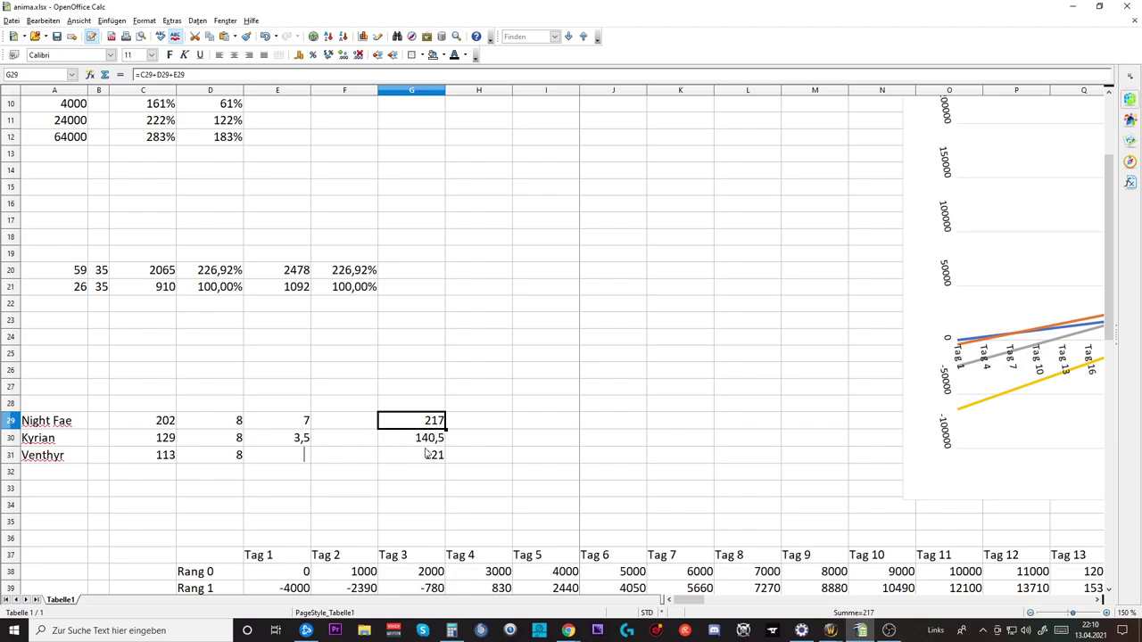
pyautogui.click(437, 439)
pyautogui.click(435, 457)
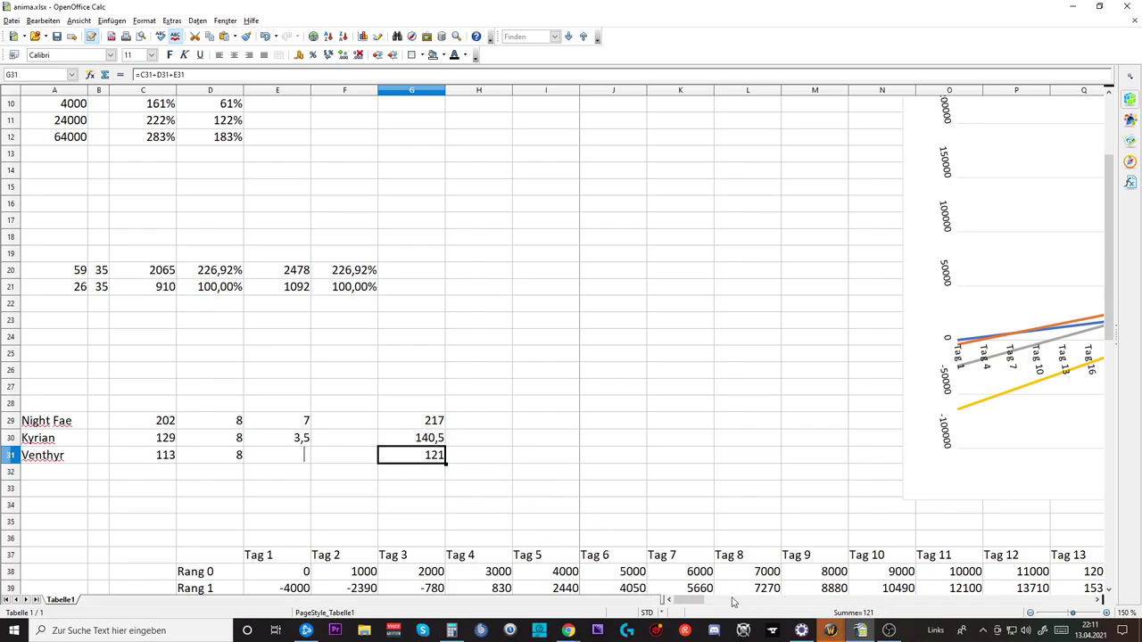
# - Check the Venthyr and Night Fae values in C31 and C29 against the Rang chart up to Tag 100
pyautogui.moveTo(705, 603); pyautogui.dragTo(719, 605)
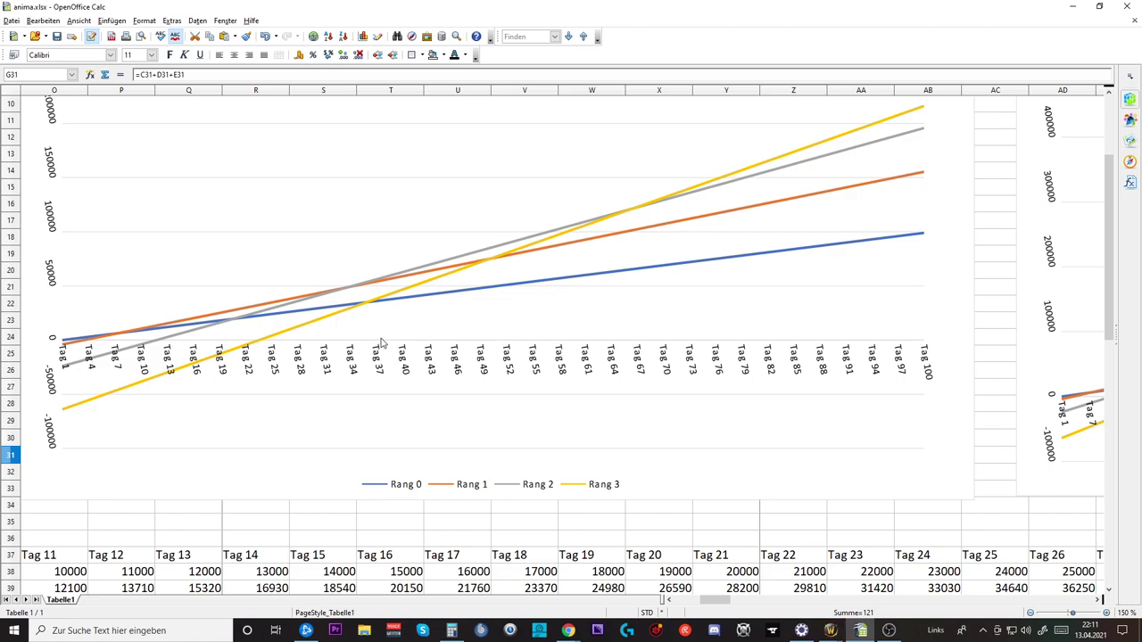
pyautogui.moveTo(724, 605); pyautogui.dragTo(695, 605)
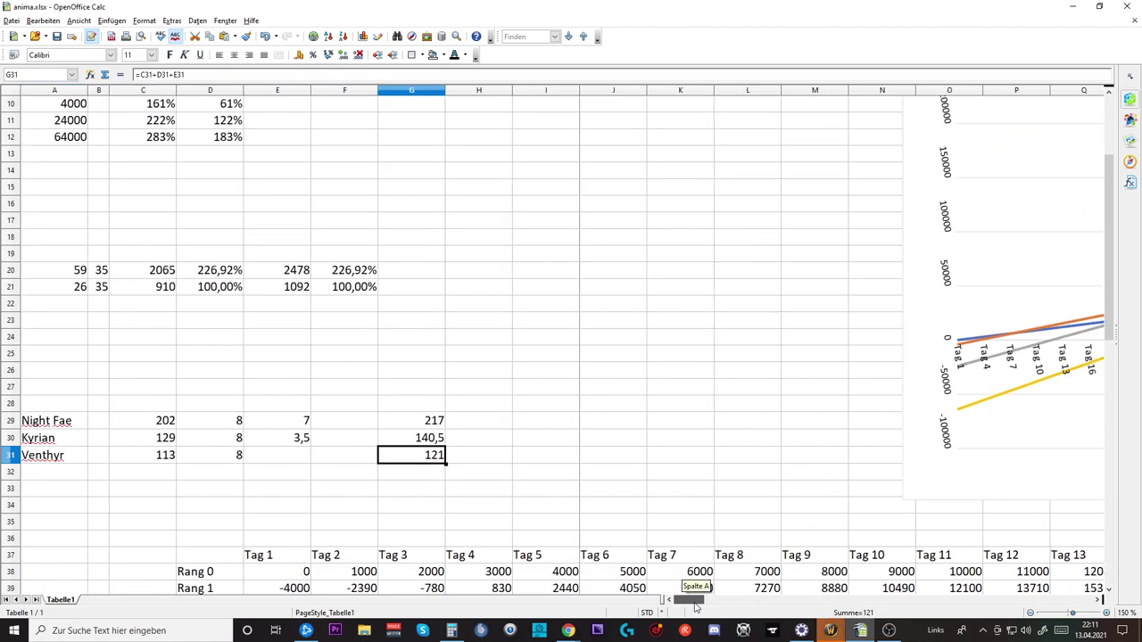
pyautogui.click(167, 460)
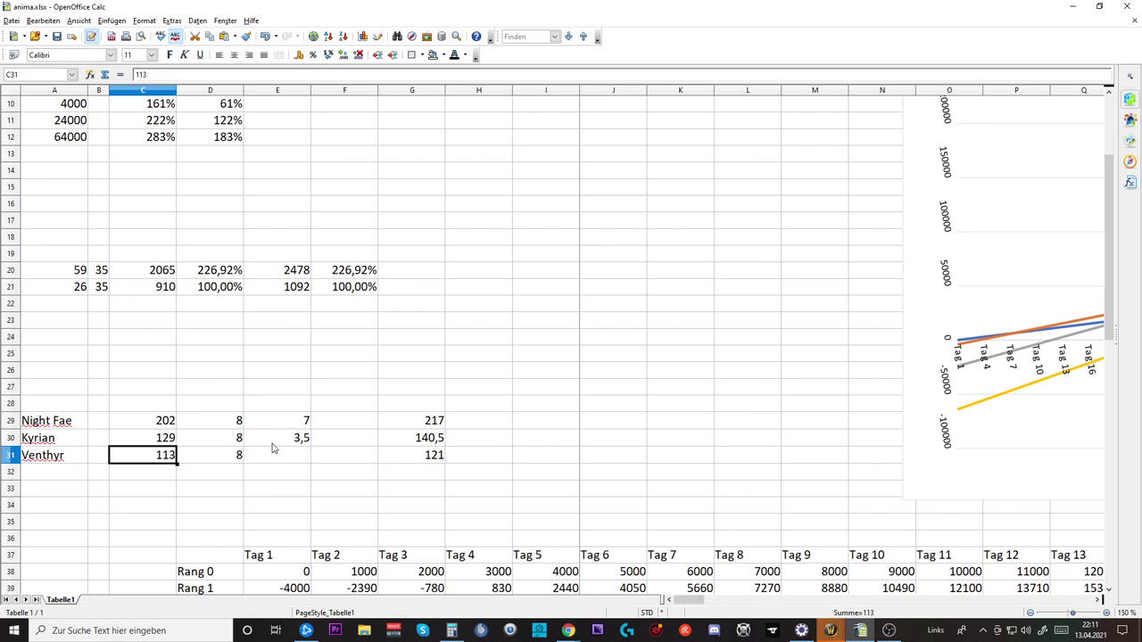
pyautogui.click(134, 420)
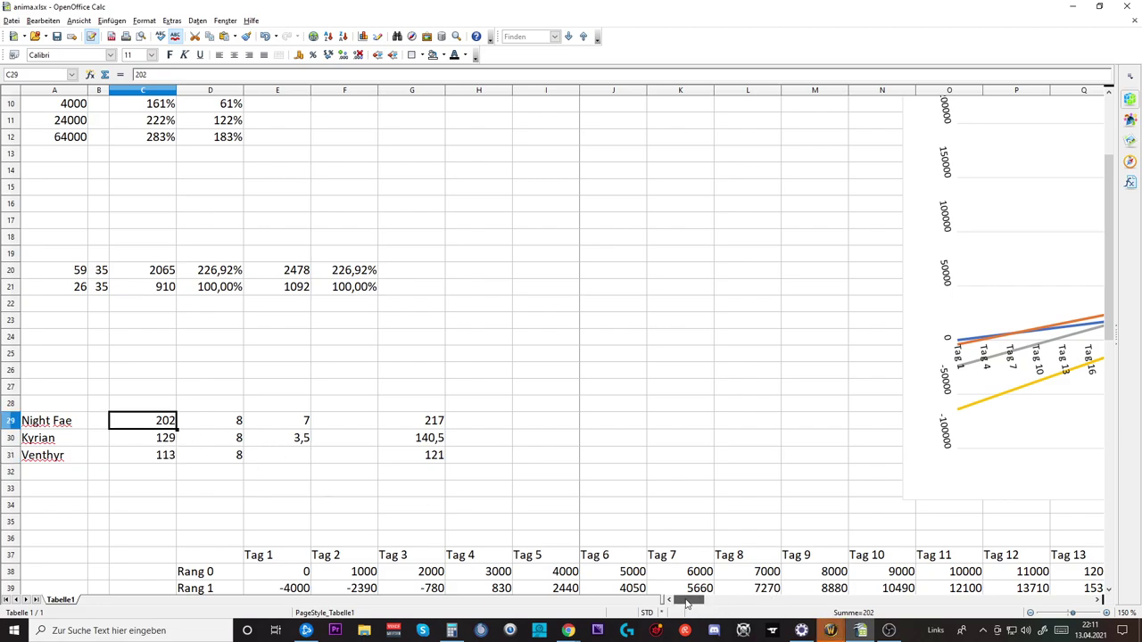
pyautogui.moveTo(687, 604); pyautogui.dragTo(714, 604)
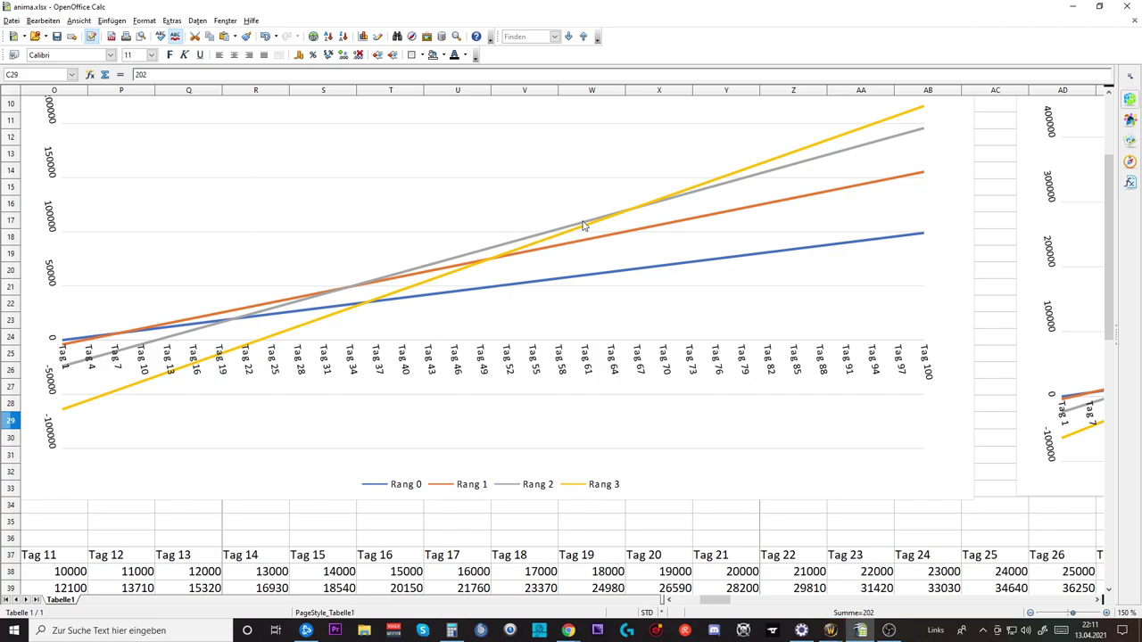
pyautogui.scroll(1, 219, 182)
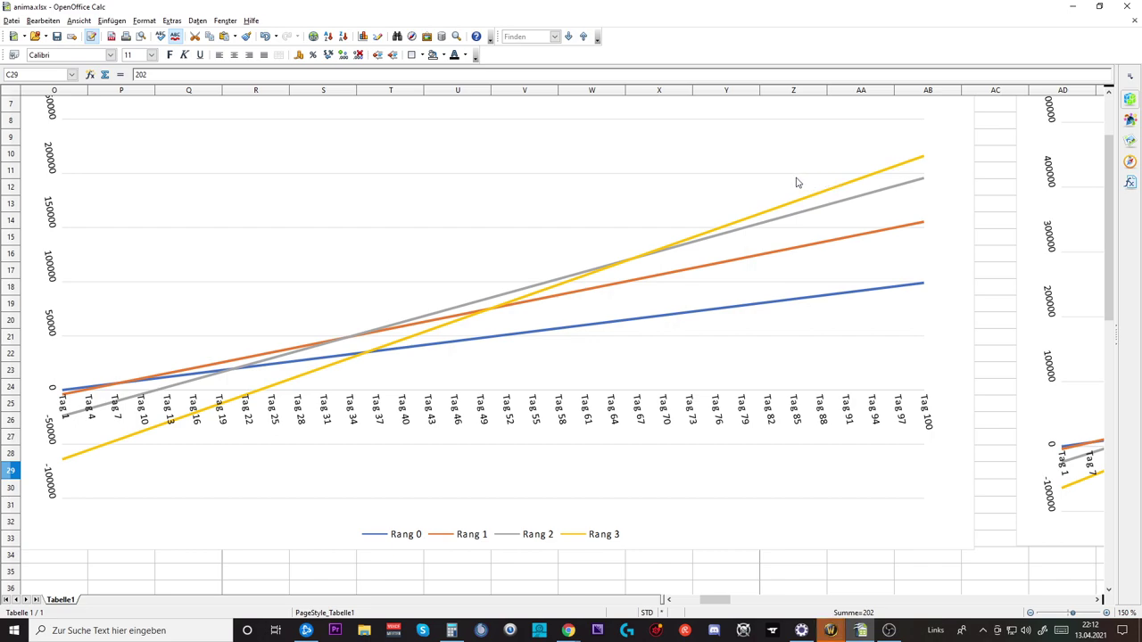
# - Switch to World of Warcraft and compare the dungeon browser's rewards for the random Shadowlands dungeon and the random heroic dungeon
pyautogui.hotkey('alt', 'Tab')
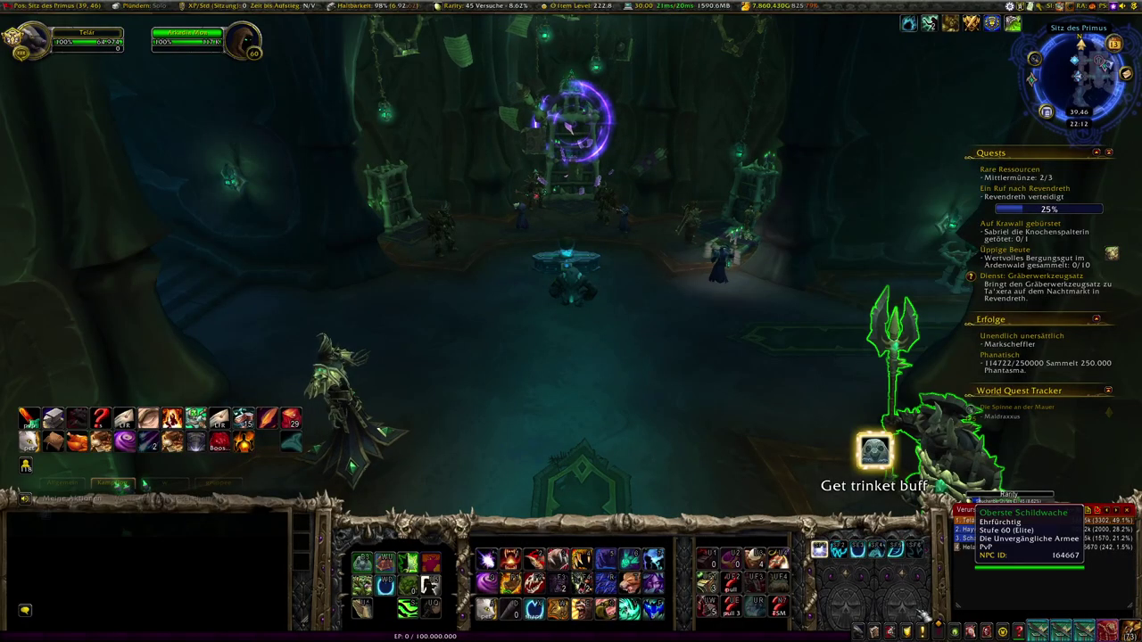
pyautogui.click(955, 630)
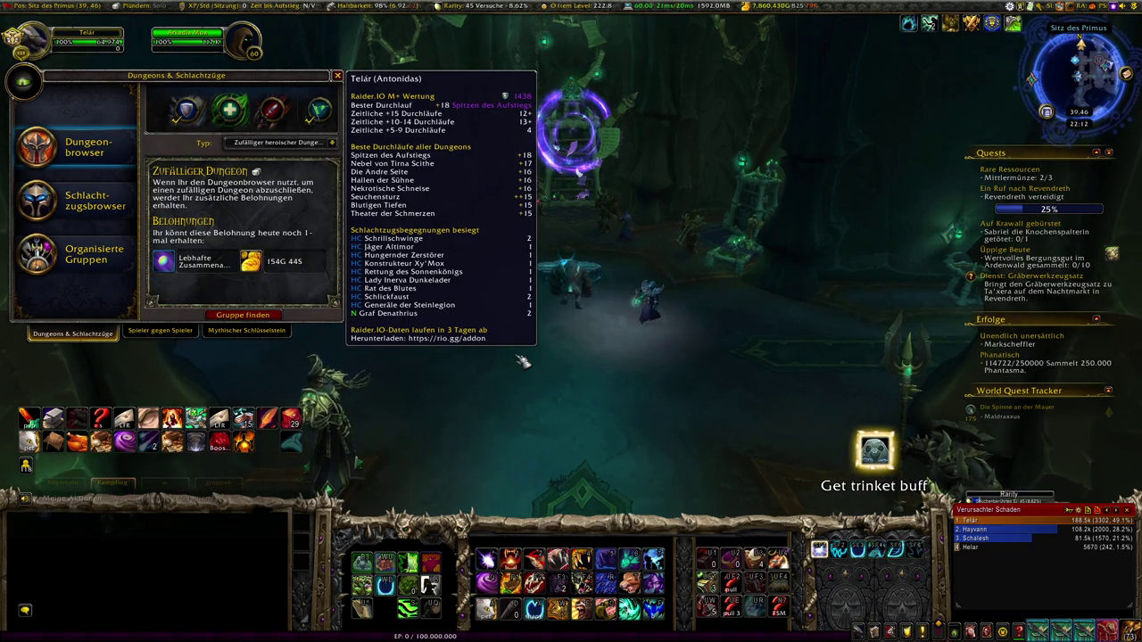
pyautogui.click(338, 142)
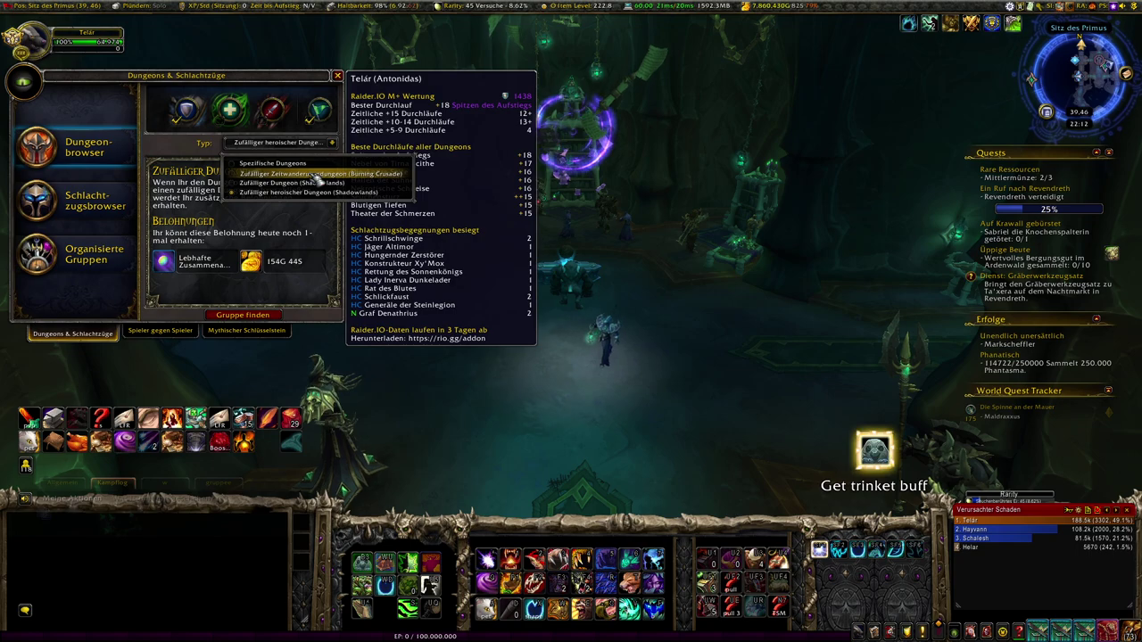
pyautogui.click(343, 175)
pyautogui.click(336, 143)
pyautogui.click(339, 155)
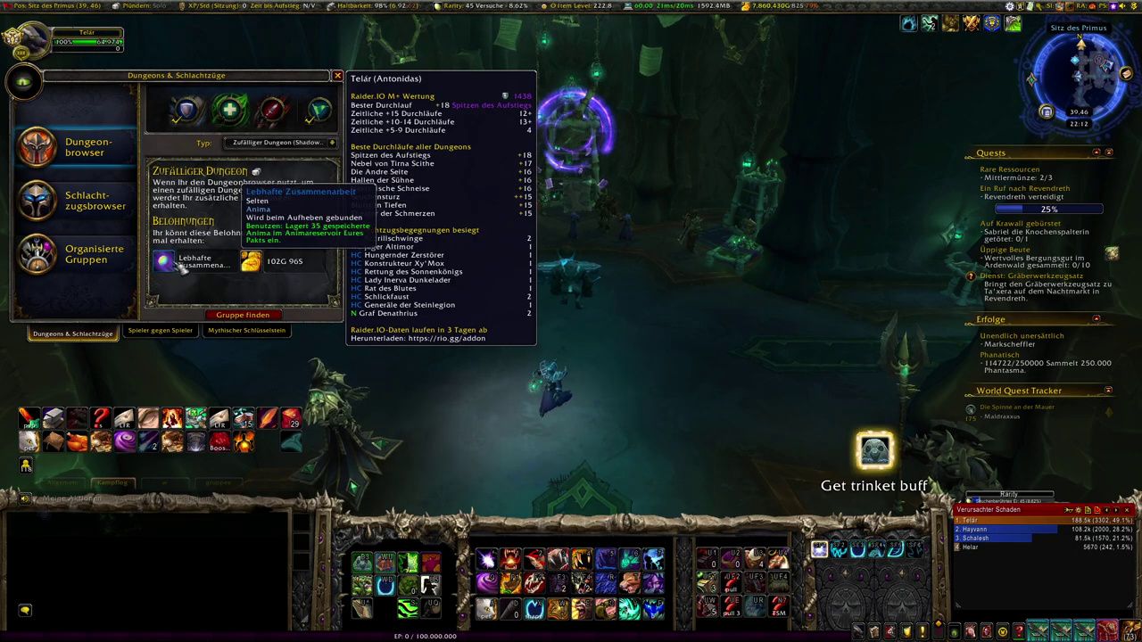
pyautogui.click(332, 143)
pyautogui.click(339, 166)
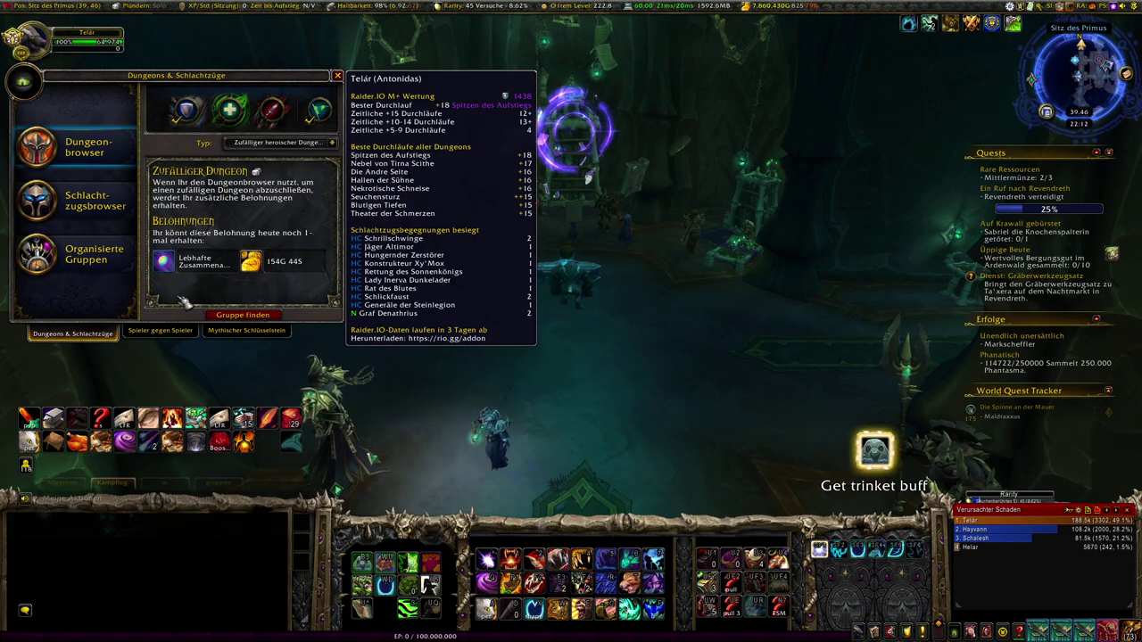
pyautogui.moveTo(198, 268)
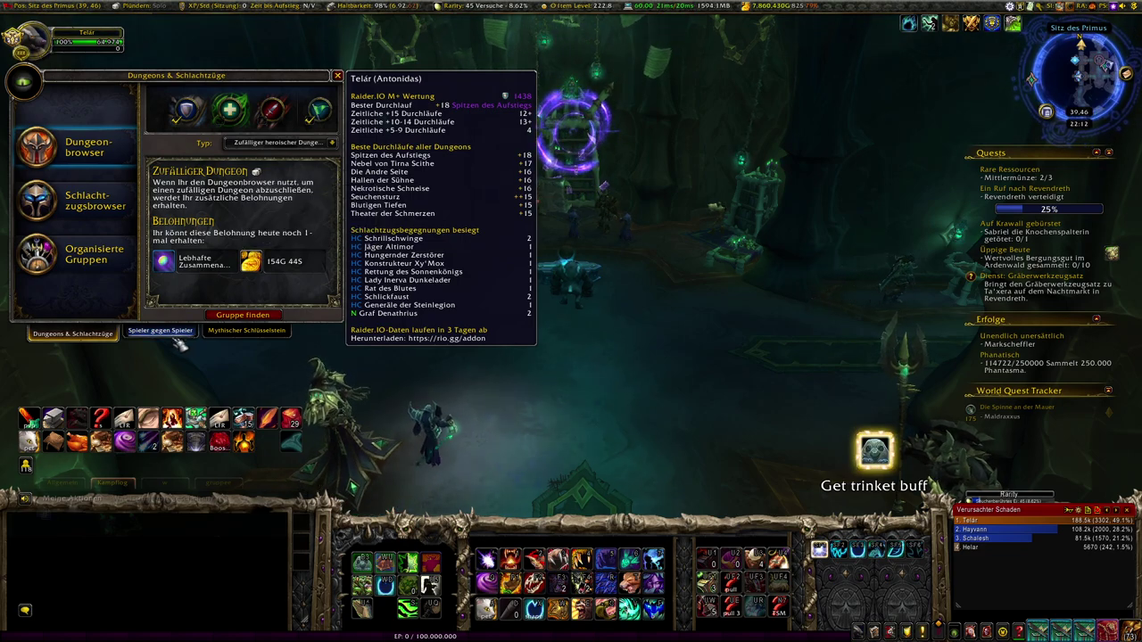
# - View the player-versus-player quick match options including random epic battlegrounds, then recheck the dungeon browser and close it
pyautogui.press('h')
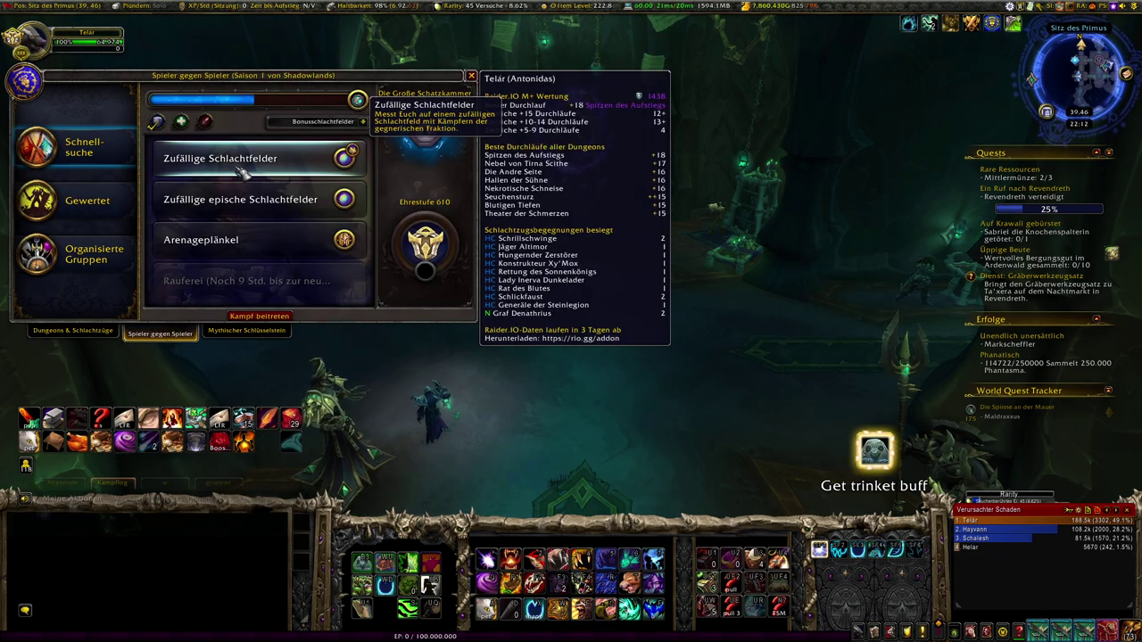
pyautogui.click(320, 204)
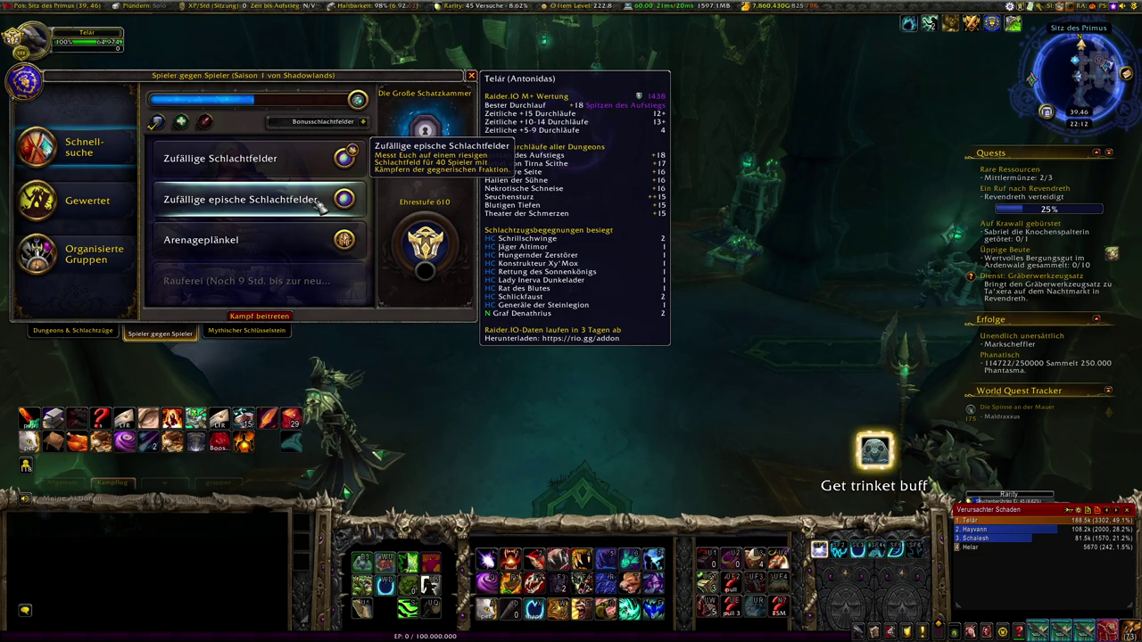
pyautogui.click(105, 333)
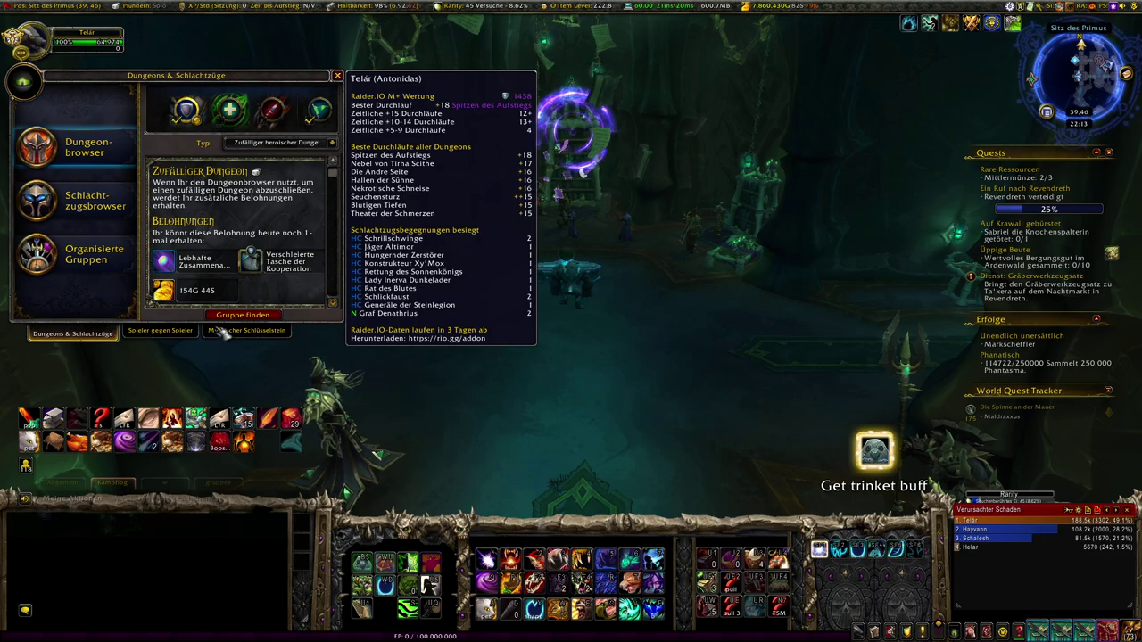
pyautogui.press('Escape')
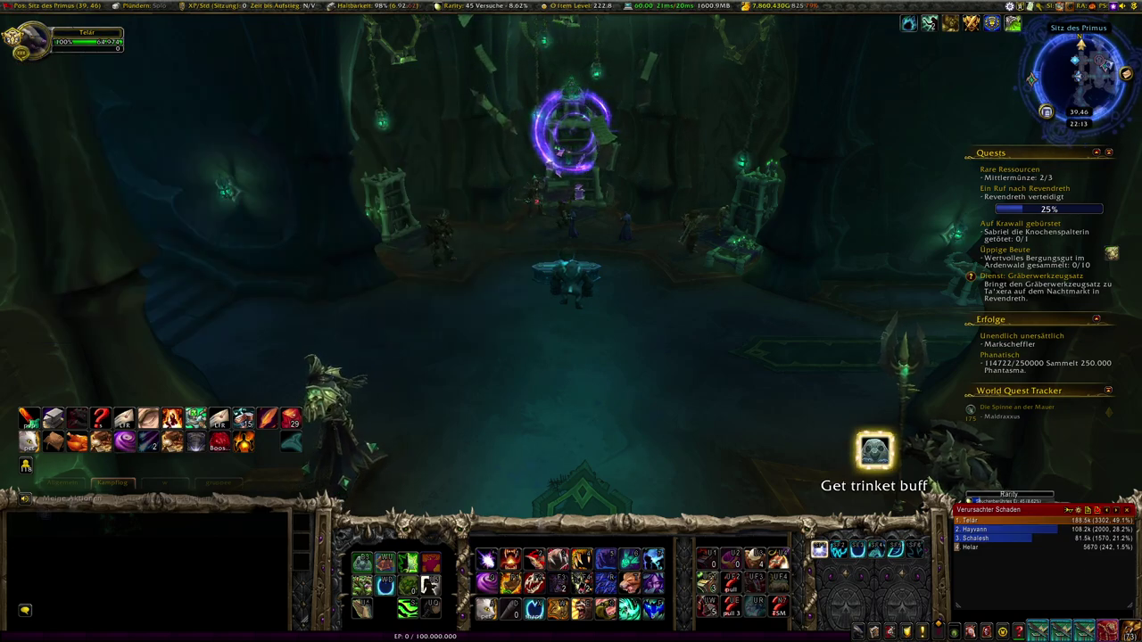
# - Switch to the anima.xlsx spreadsheet in OpenOffice Calc and restore the formula =E47+2000 in F47 of the Schlecht 3 row
pyautogui.hotkey('alt', 'Tab')
pyautogui.scroll(-5, 546, 554)
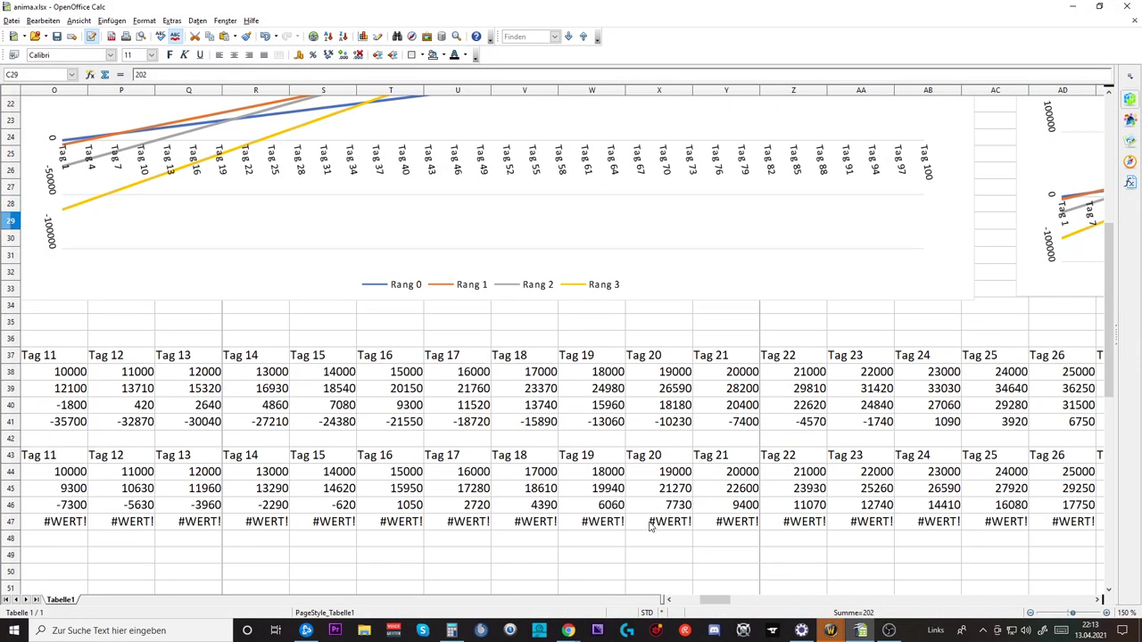
pyautogui.moveTo(725, 600); pyautogui.dragTo(696, 604)
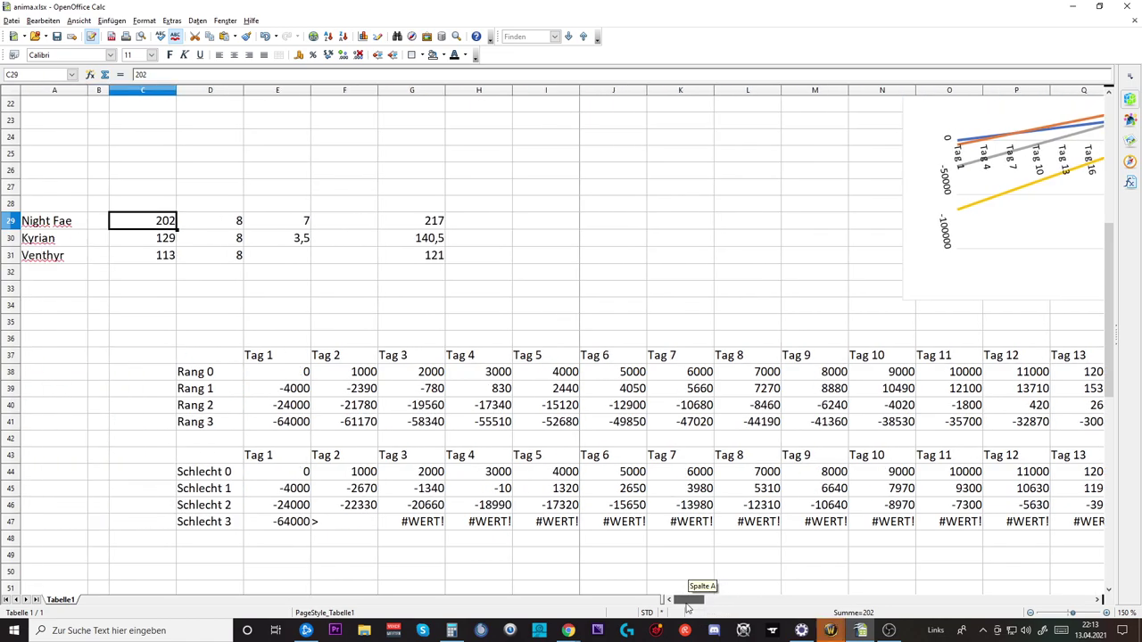
pyautogui.click(359, 526)
pyautogui.click(417, 532)
pyautogui.scroll(6, 417, 532)
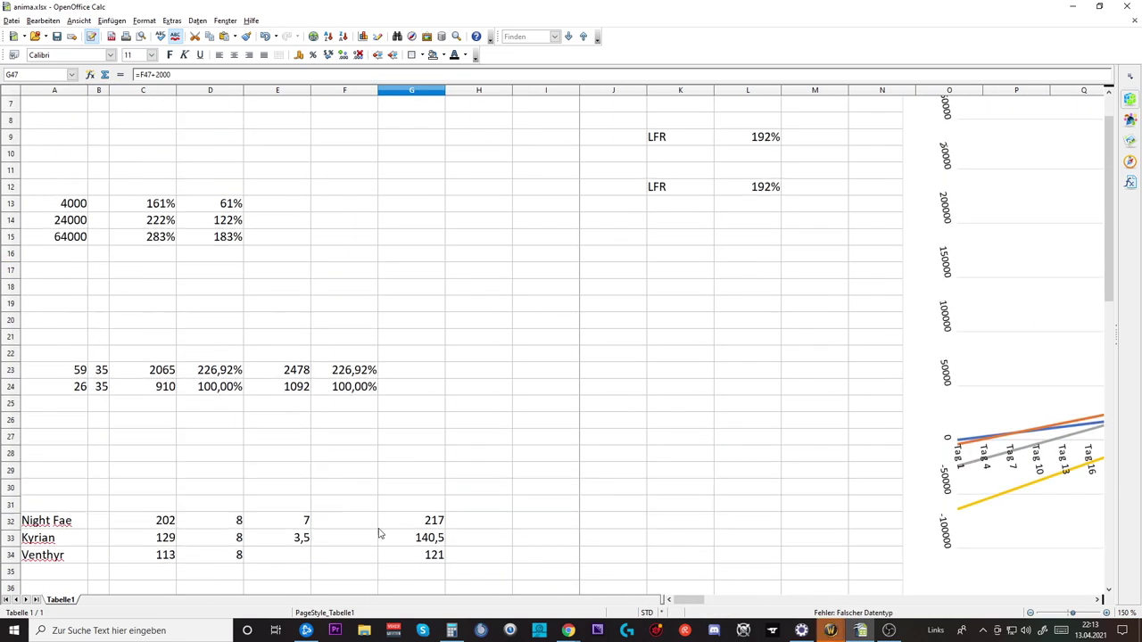
pyautogui.scroll(-6, 377, 530)
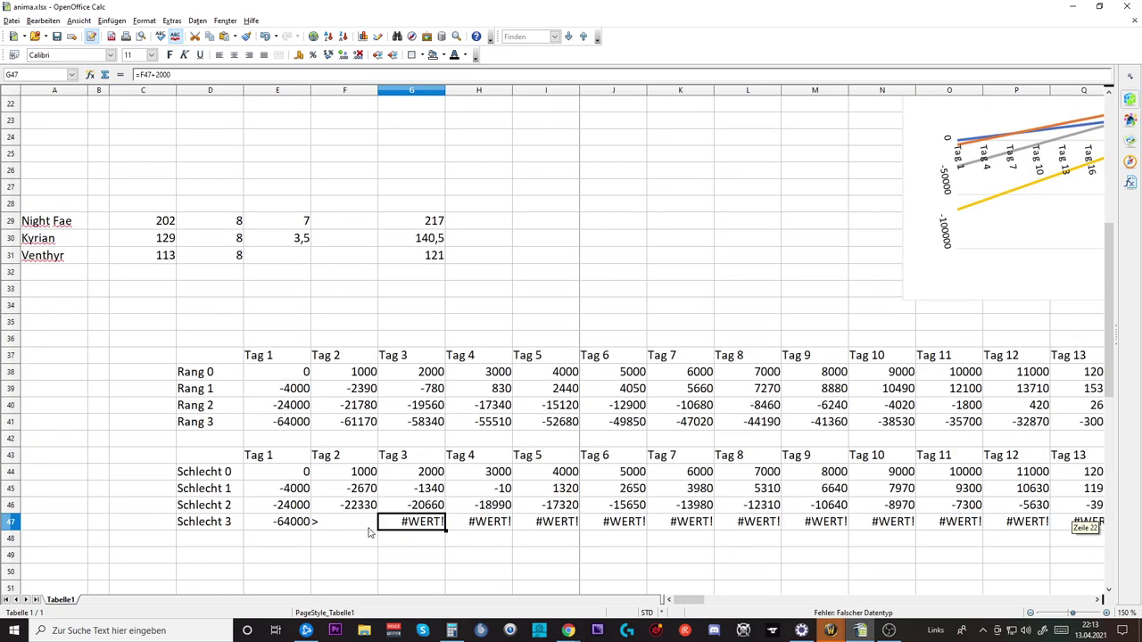
pyautogui.click(265, 35)
pyautogui.hotkey('ctrl', 'z')
pyautogui.hotkey('ctrl', 'z')
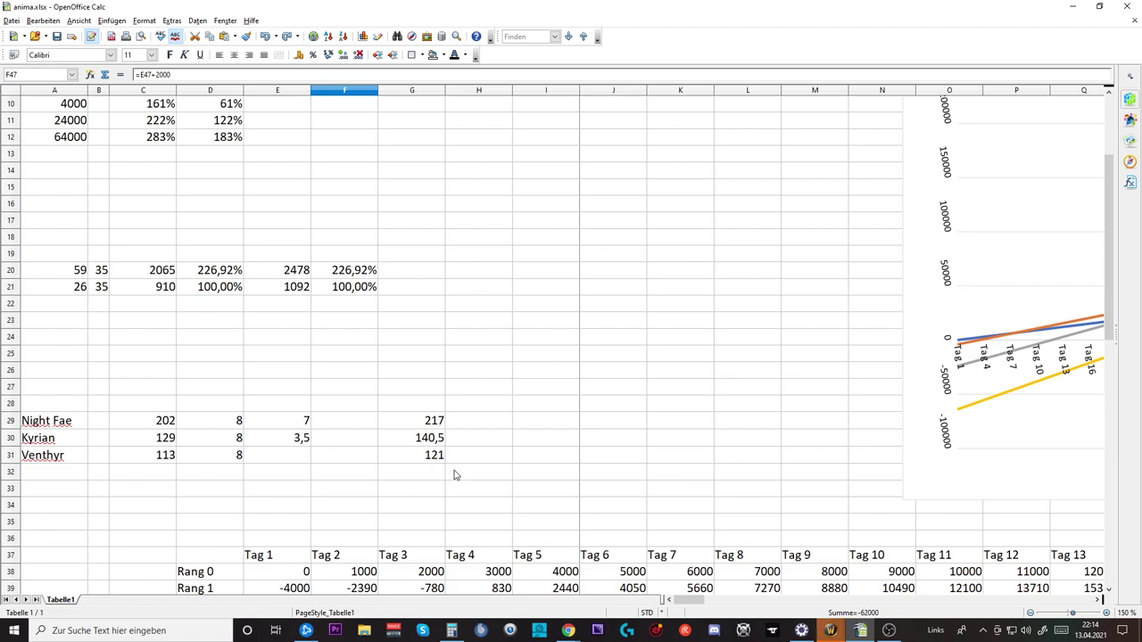
# - Switch to World of Warcraft and run the character through the Sitz des Primus
pyautogui.click(1072, 7)
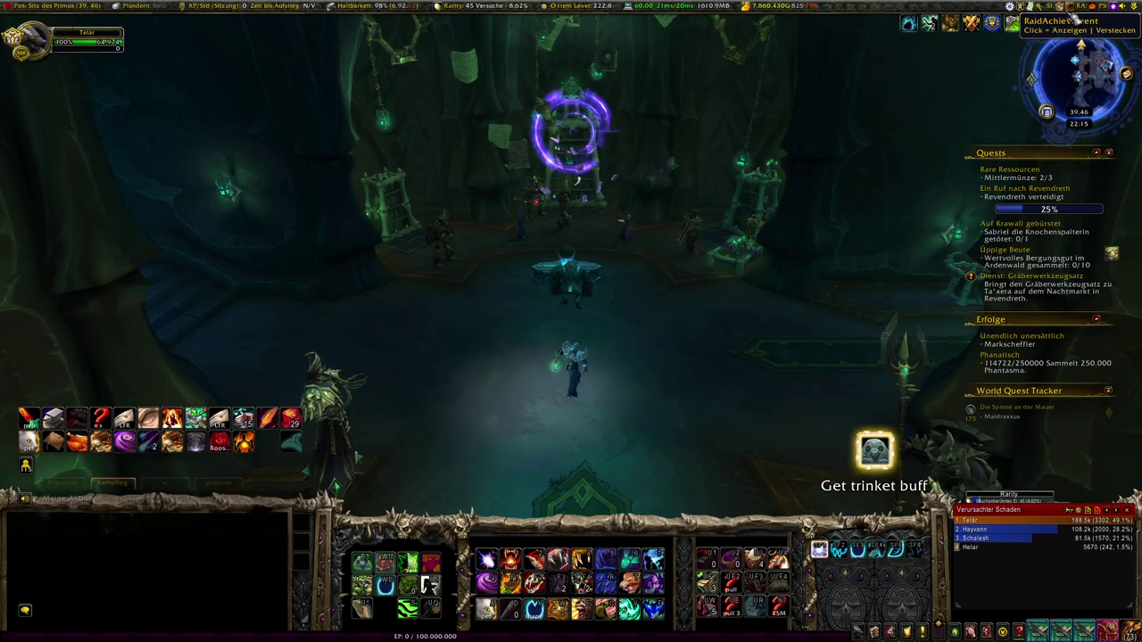
pyautogui.moveTo(1071, 7)
pyautogui.press('w')
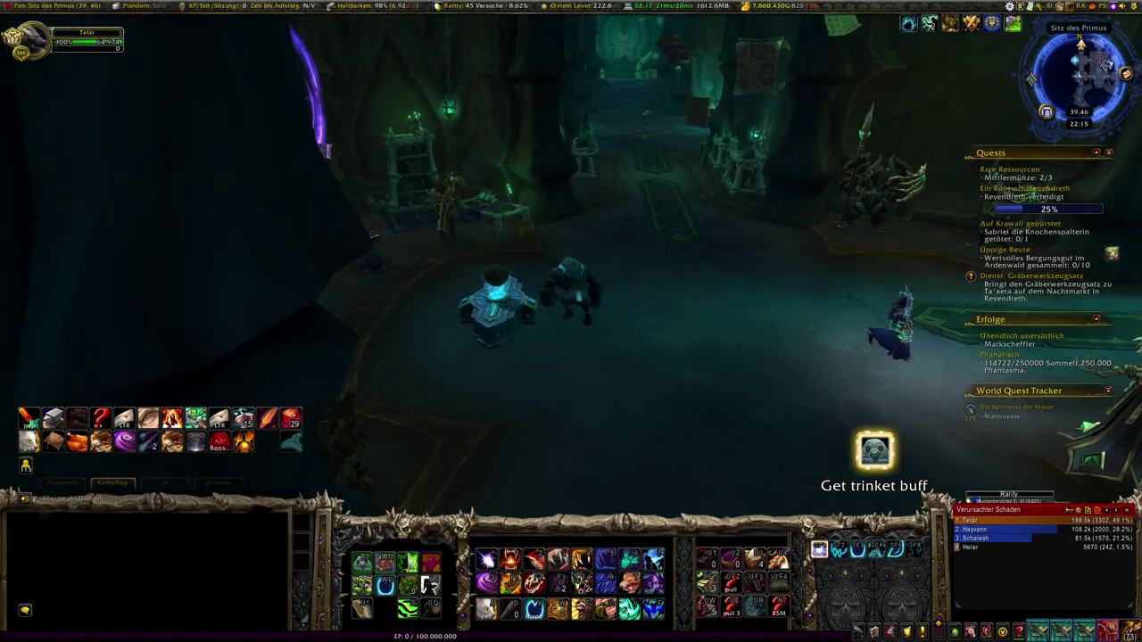
pyautogui.press('w')
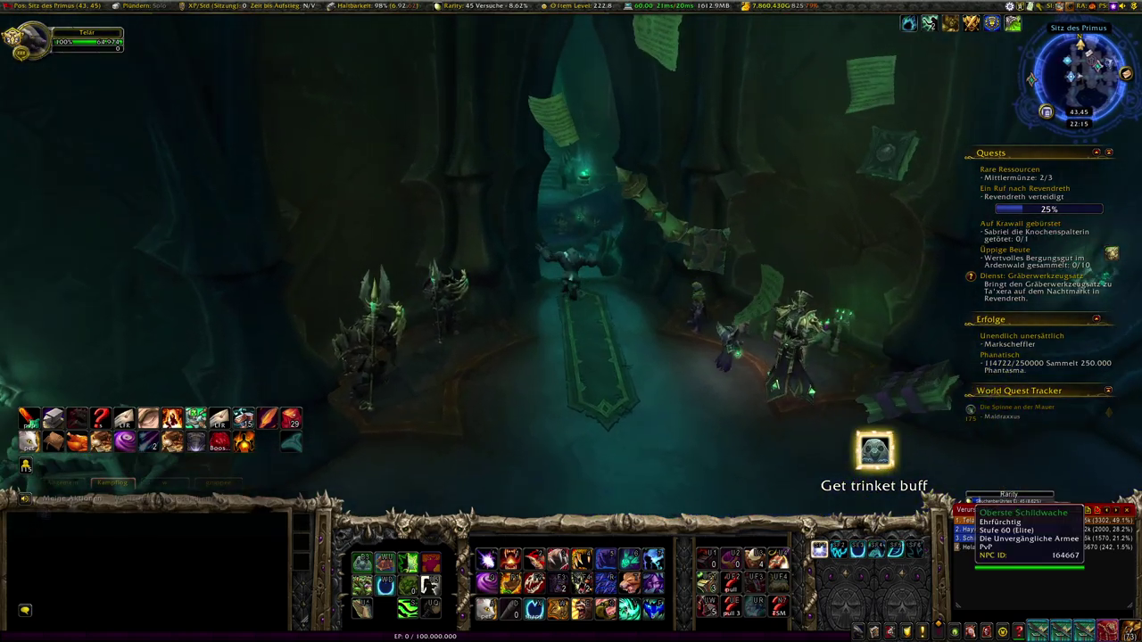
# - Return to the OpenOffice Calc spreadsheet and view the Anima percentage table beside the Rang chart
pyautogui.hotkey('alt', 'Tab')
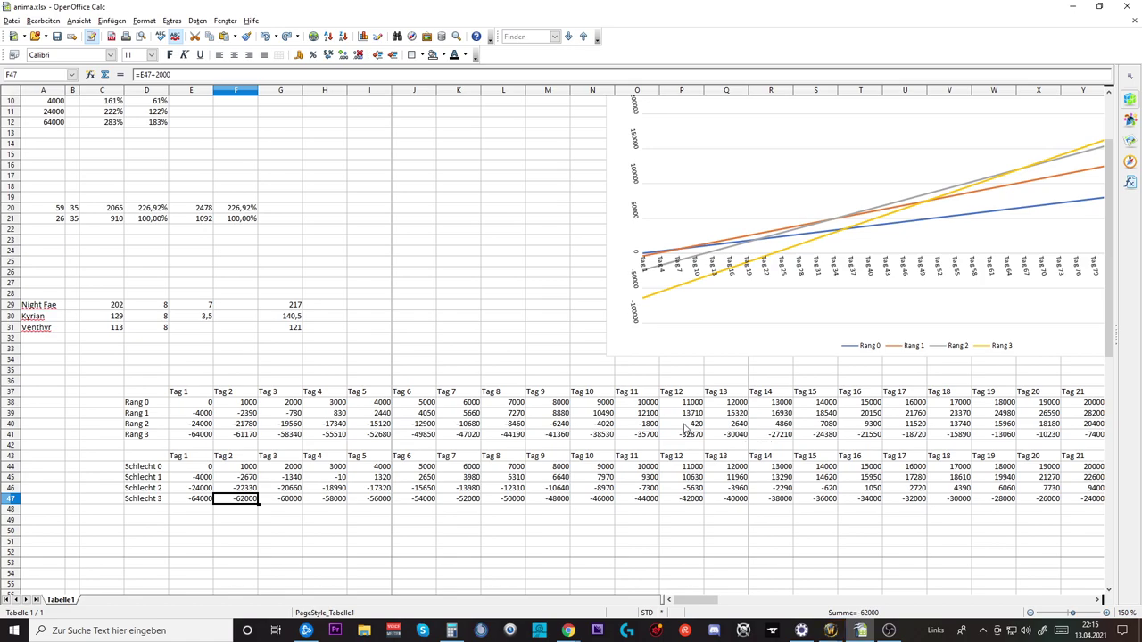
pyautogui.scroll(3, 244, 340)
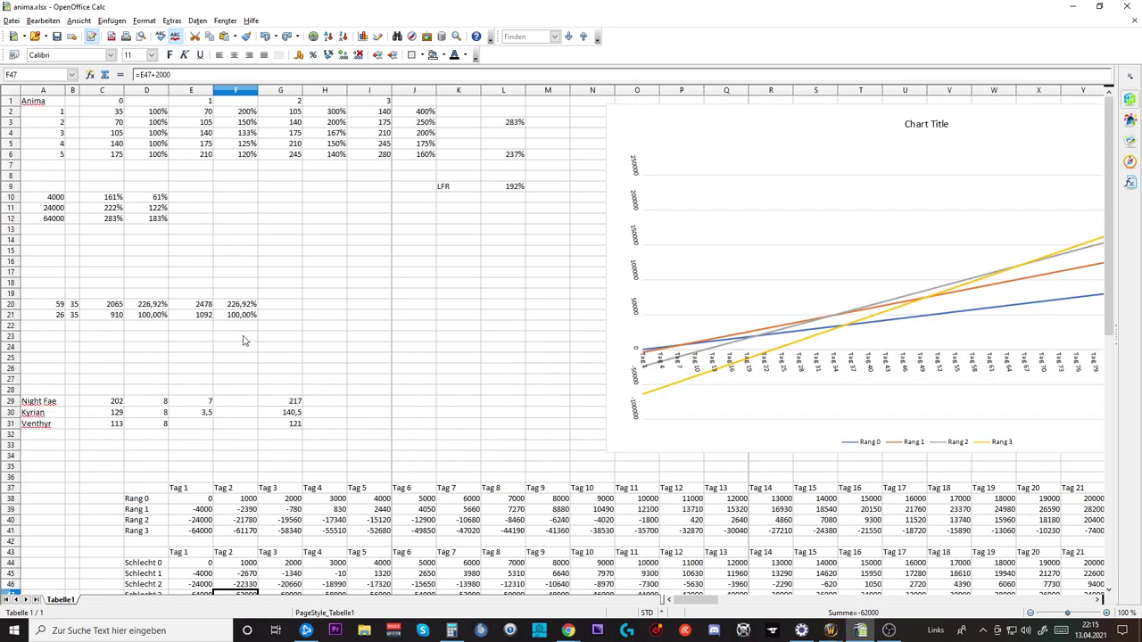